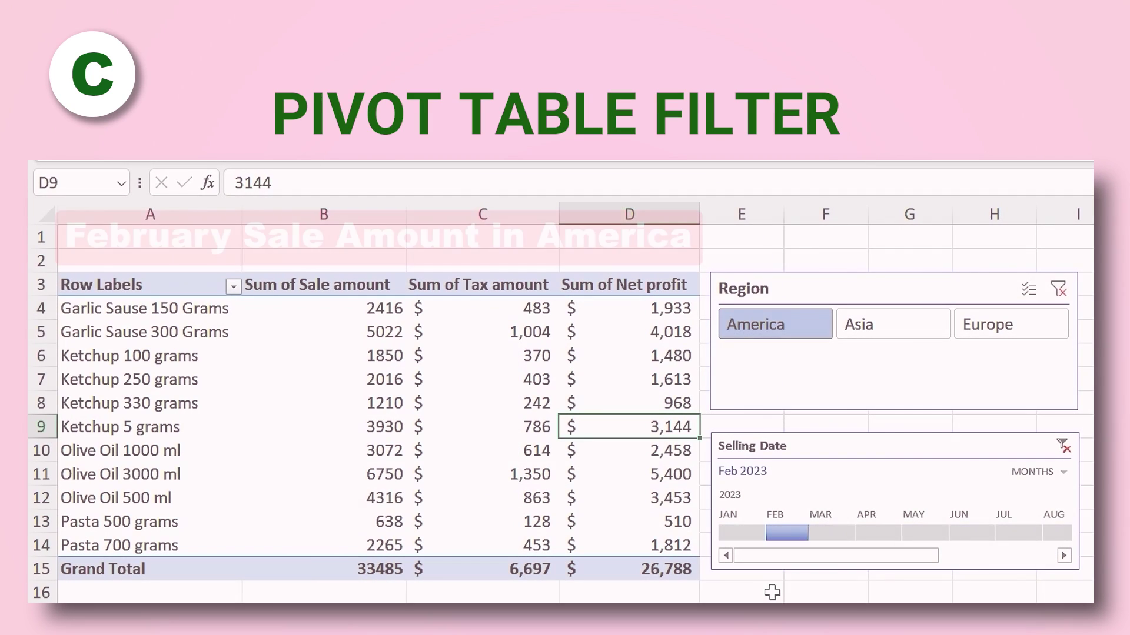
- Switch the Selling Date timeline from months to days and filter it to a single day
{"action": "left_click", "coordinate": [1062, 472]}
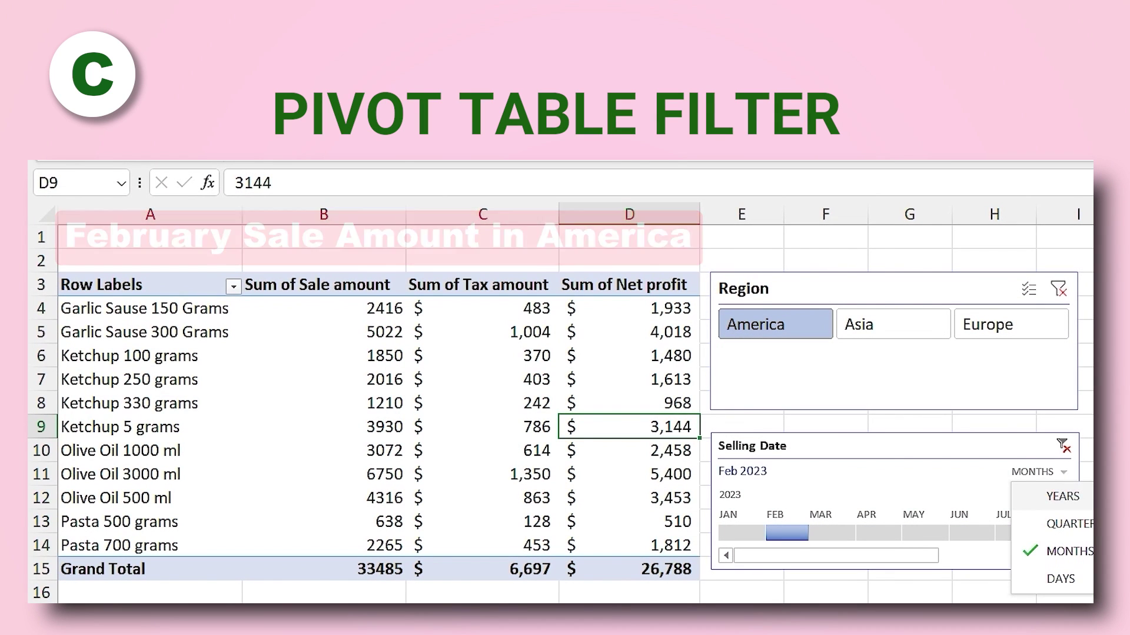
{"action": "left_click", "coordinate": [1062, 579]}
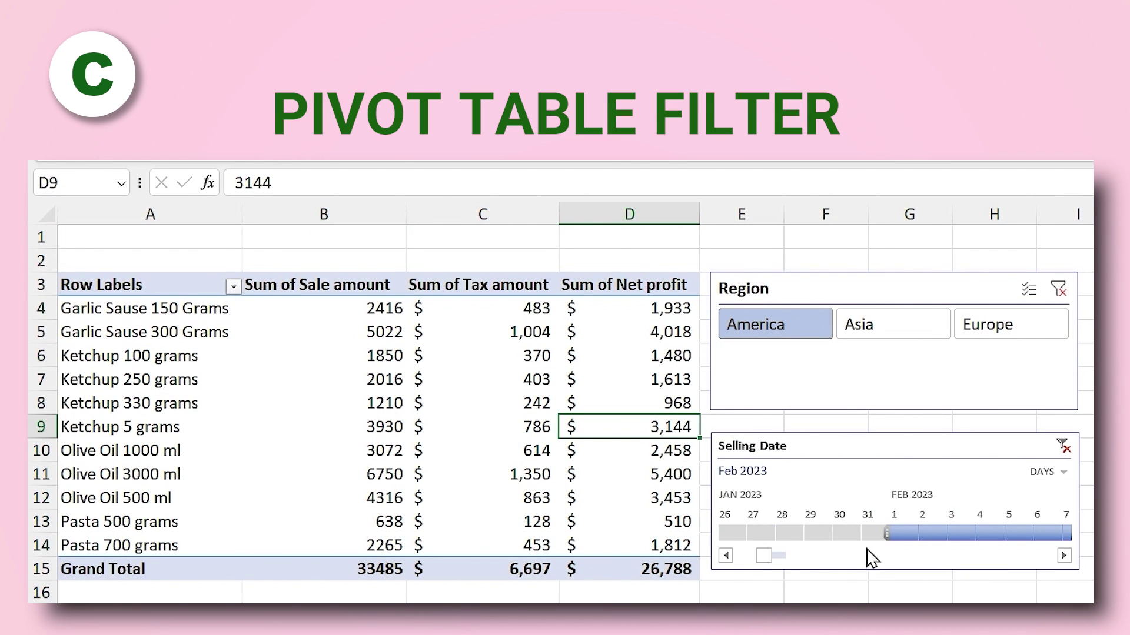
{"action": "left_click_drag", "start_coordinate": [764, 556], "coordinate": [827, 553]}
{"action": "left_click", "coordinate": [759, 534]}
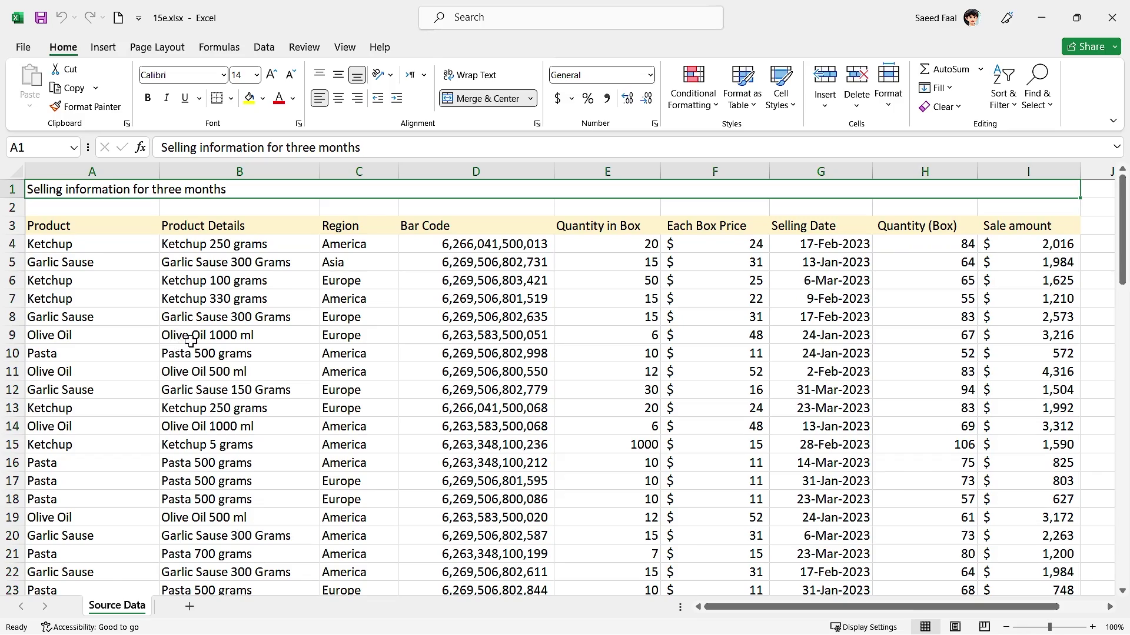
- Look through the three months of selling records on the Source Data sheet
{"action": "scroll", "coordinate": [212, 339], "scroll_direction": "down", "scroll_amount": 8}
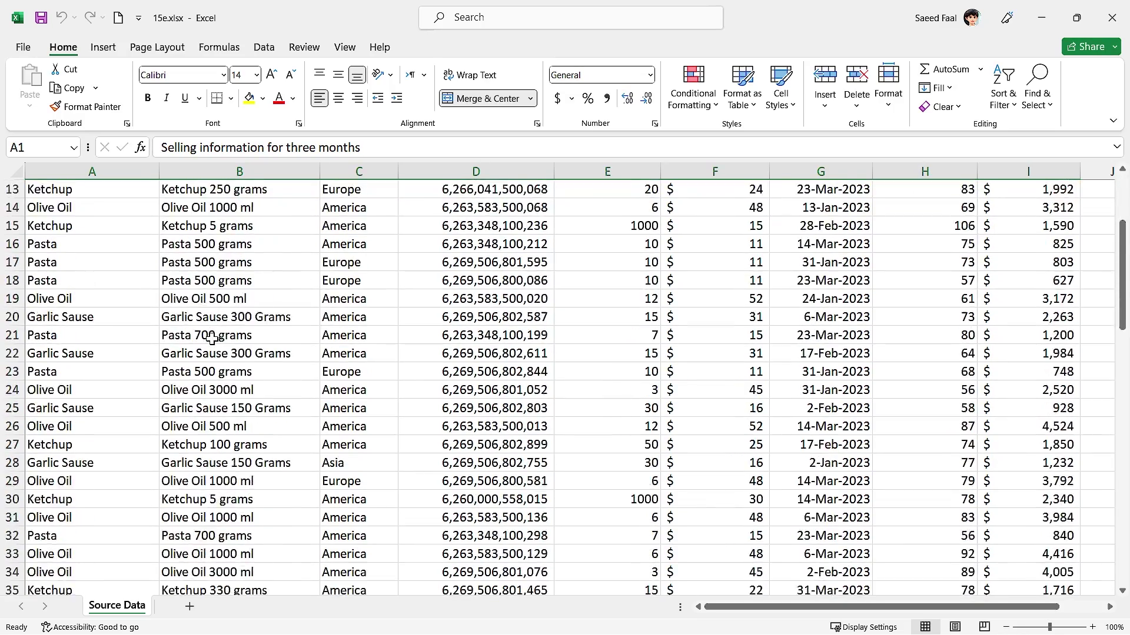
{"action": "scroll", "coordinate": [210, 339], "scroll_direction": "down", "scroll_amount": 6}
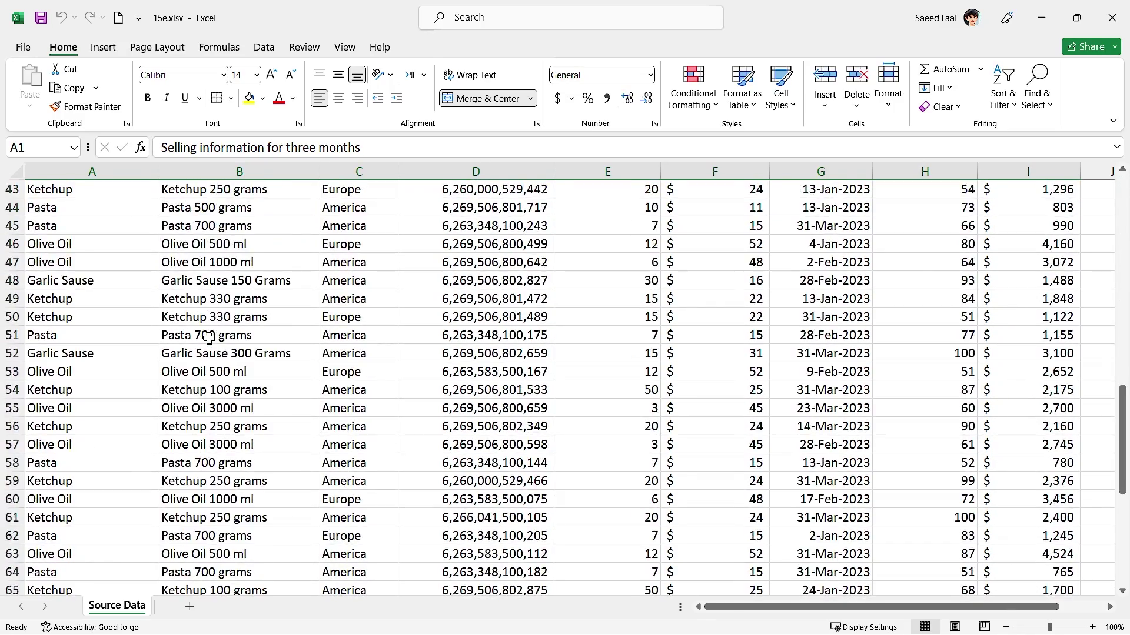
{"action": "scroll", "coordinate": [210, 338], "scroll_direction": "up", "scroll_amount": 10}
{"action": "scroll", "coordinate": [209, 339], "scroll_direction": "up", "scroll_amount": 4}
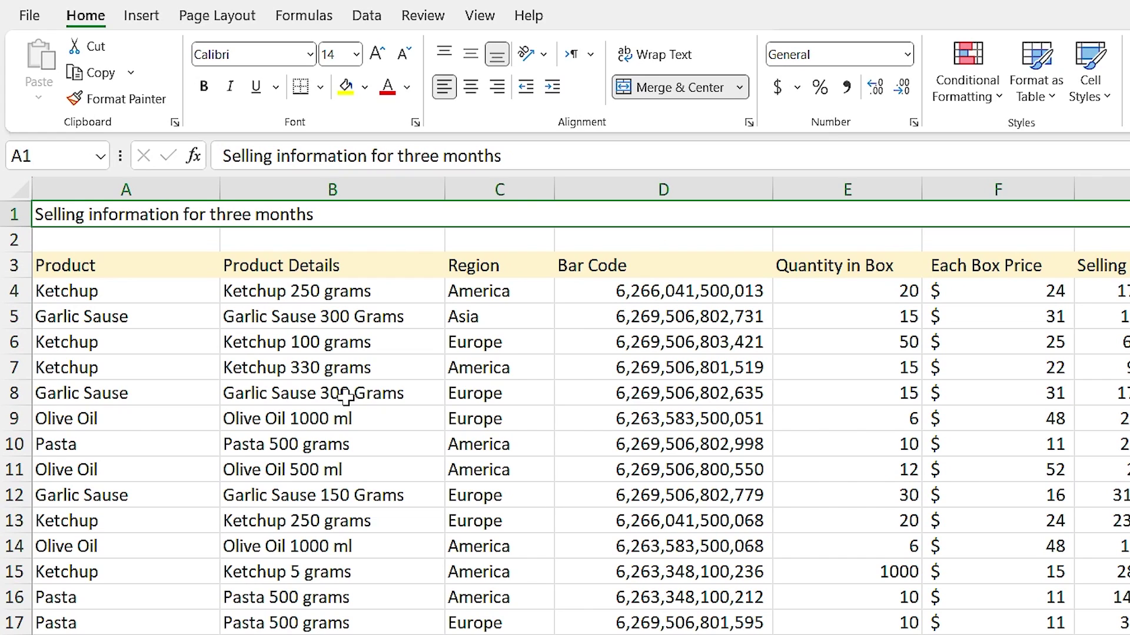
- Preview the recommended pivot tables for the selling data, including Sum of Each Box Price by Region
{"action": "left_click", "coordinate": [346, 395]}
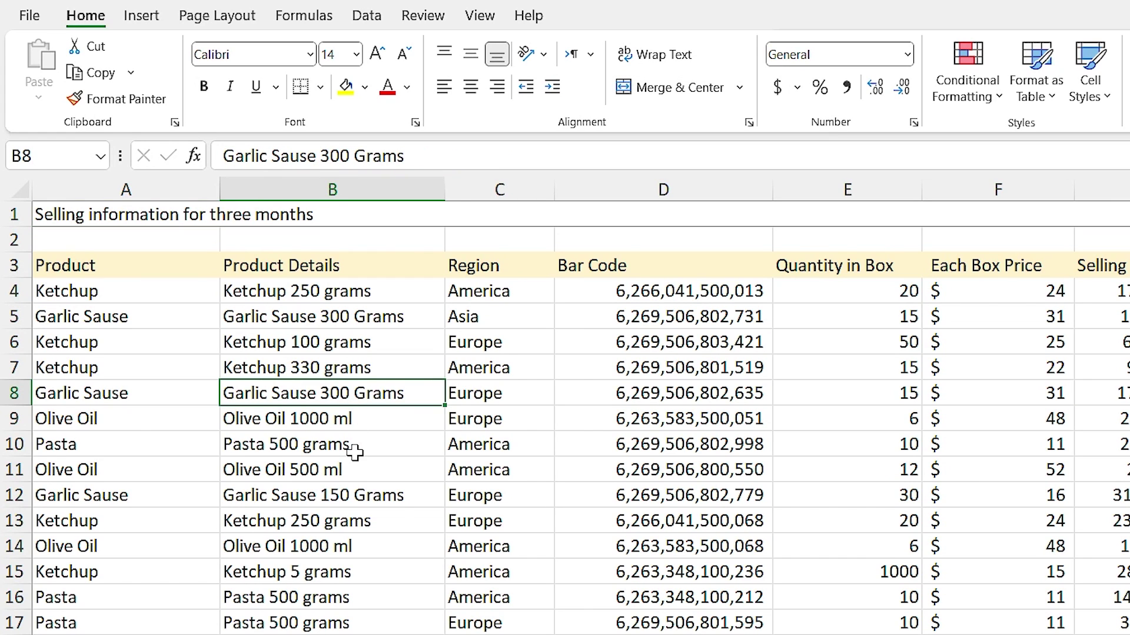
{"action": "left_click", "coordinate": [139, 21]}
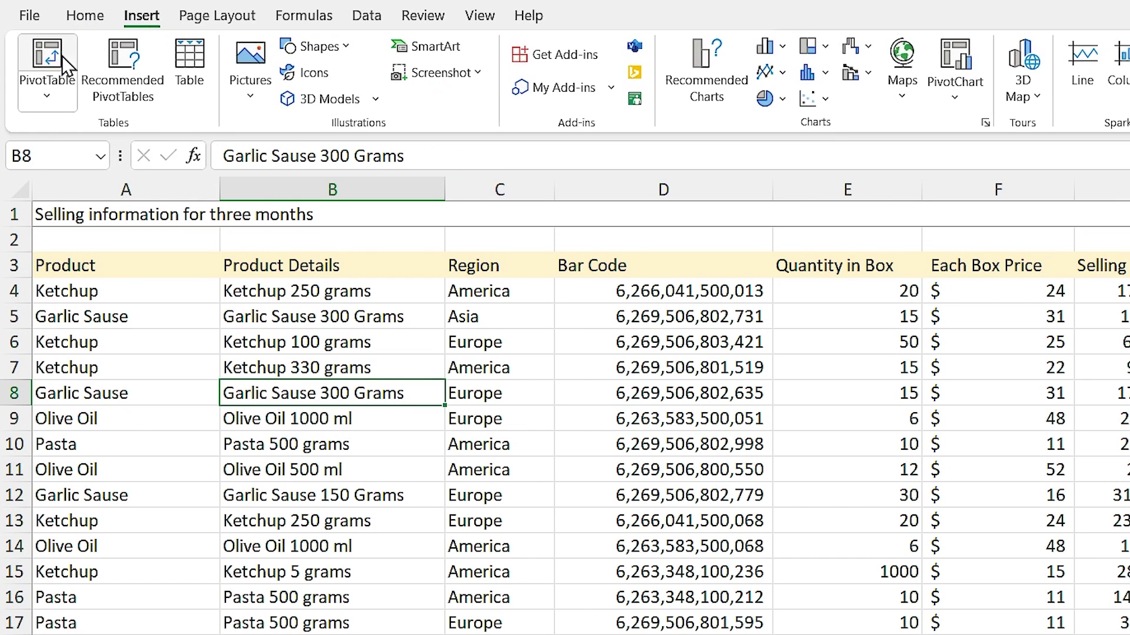
{"action": "left_click", "coordinate": [123, 64]}
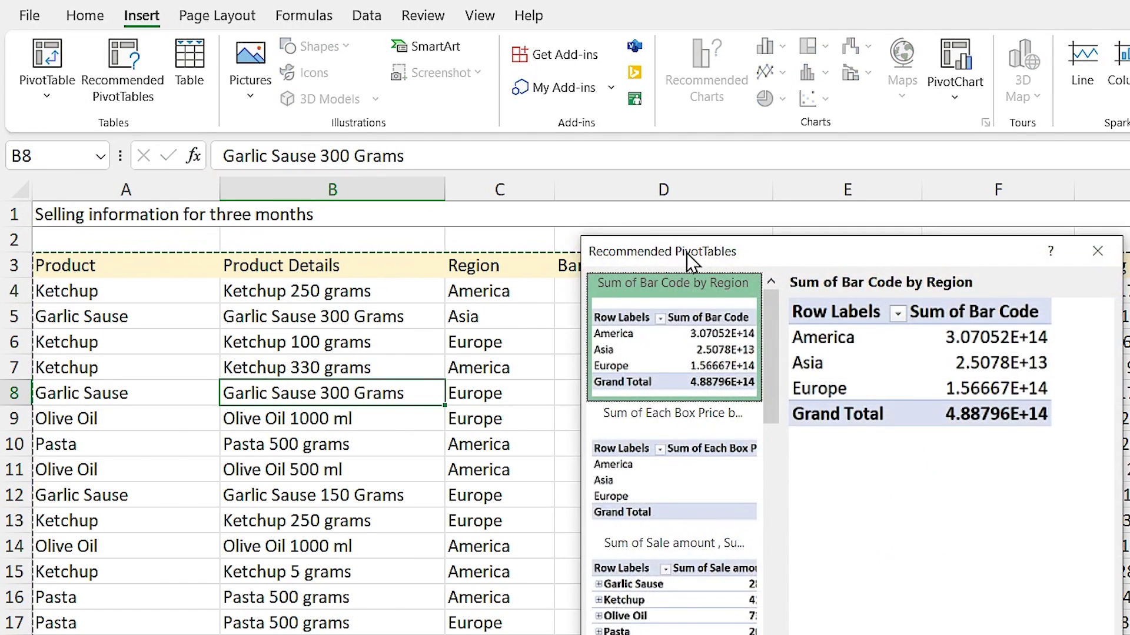
{"action": "left_click", "coordinate": [645, 488]}
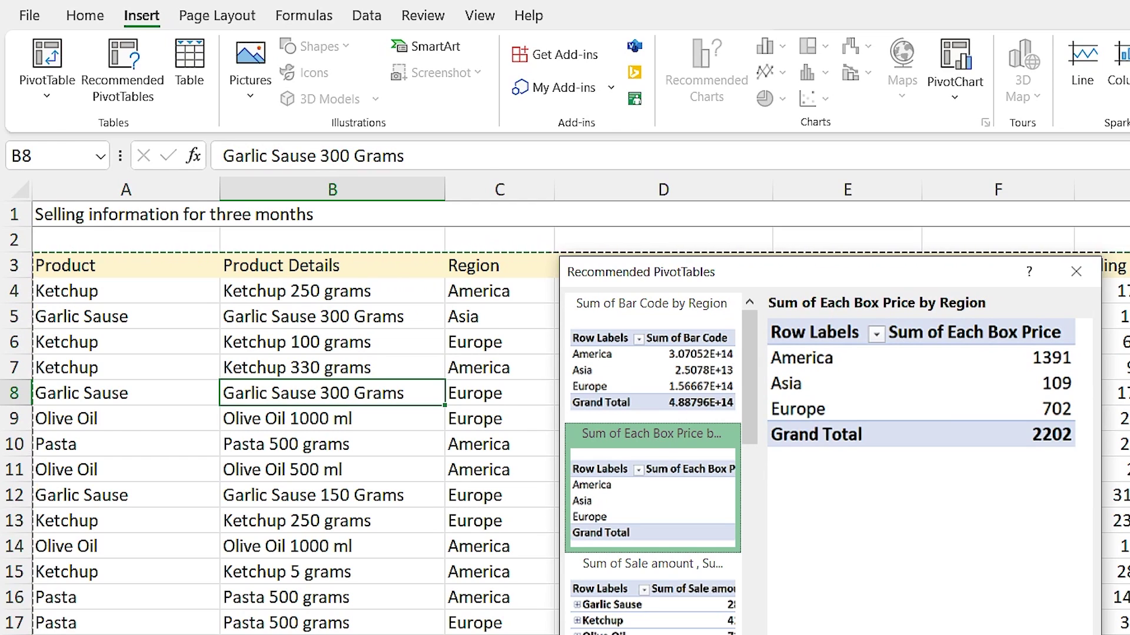
{"action": "key", "text": "Escape"}
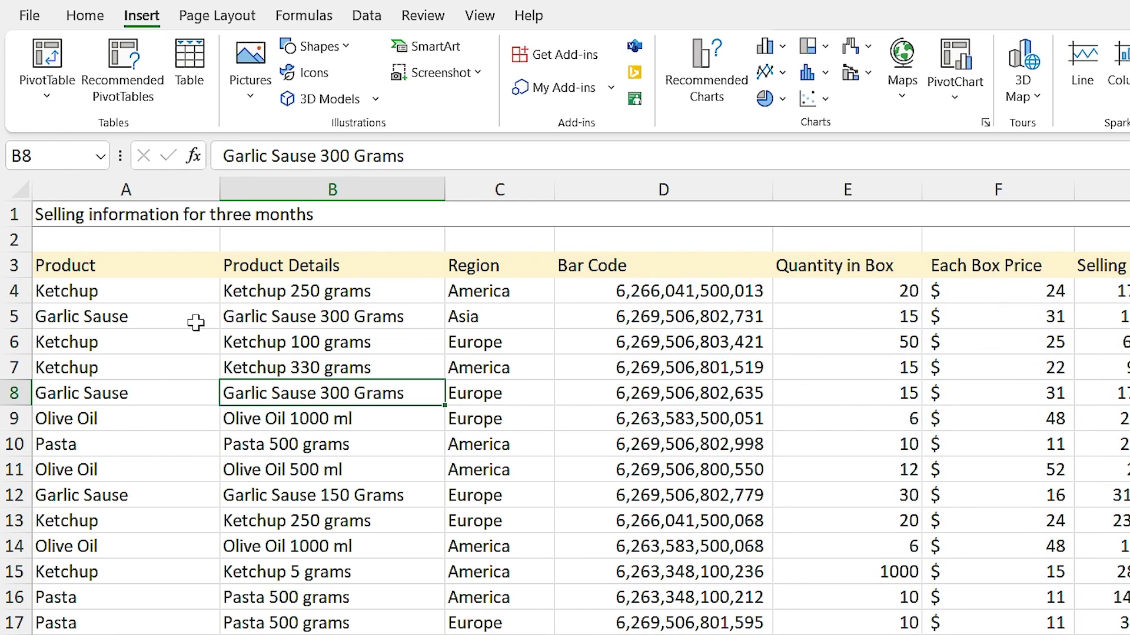
- Create a pivot table from the range 'Source Data'!$A$3:$I$81 on a new worksheet
{"action": "left_click", "coordinate": [51, 54]}
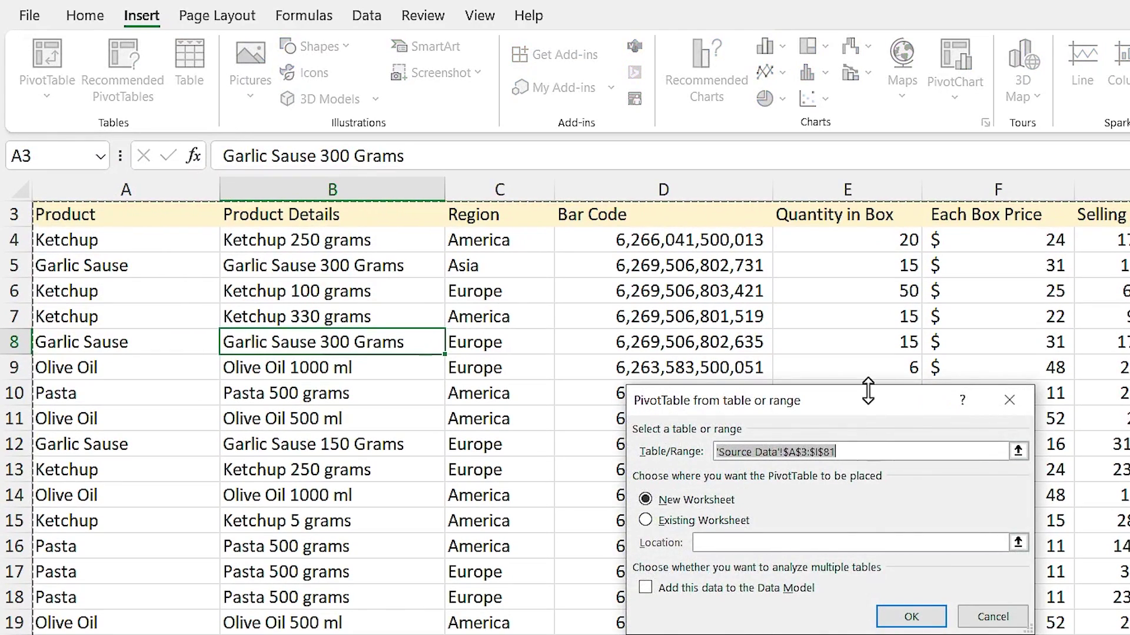
{"action": "left_click_drag", "start_coordinate": [868, 390], "coordinate": [780, 228]}
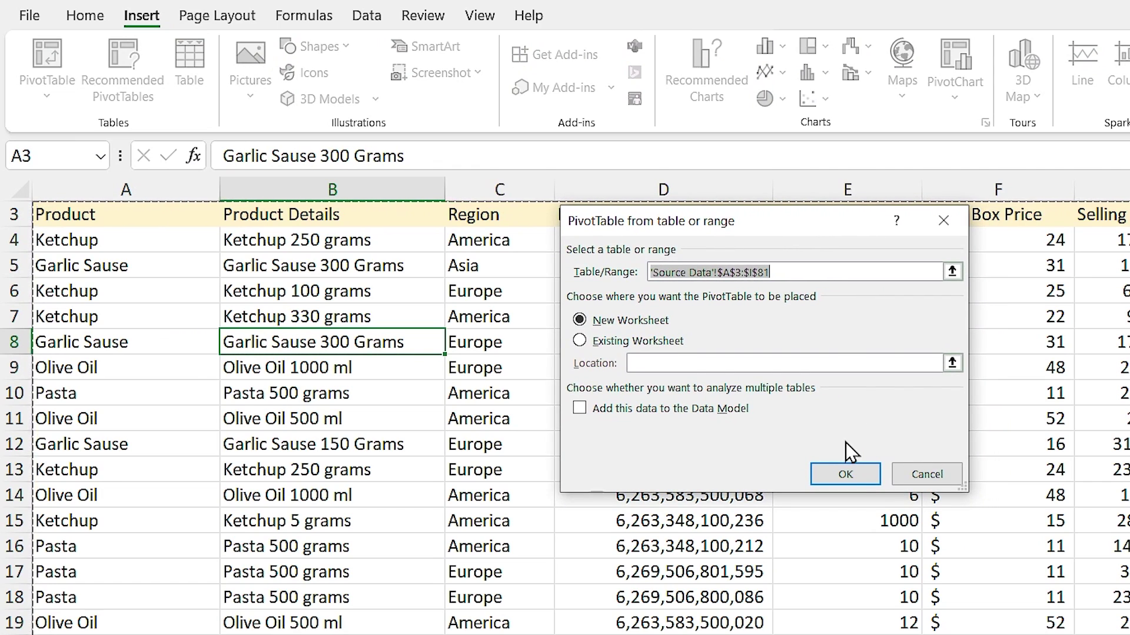
{"action": "left_click", "coordinate": [853, 476]}
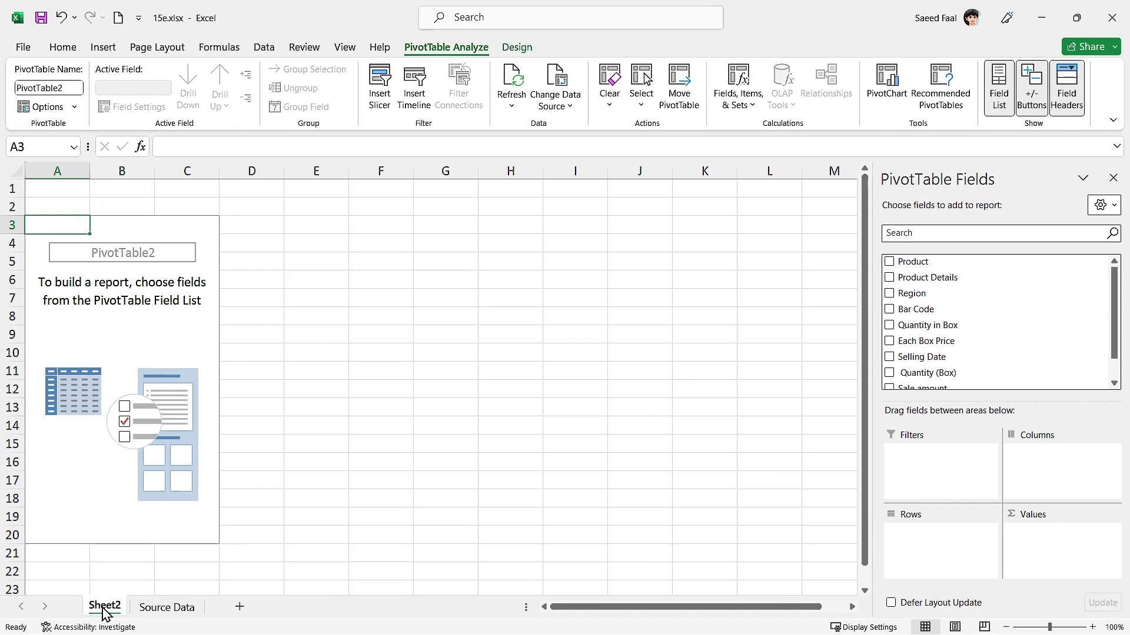
- Rename the new pivot table sheet as Report
{"action": "double_click", "coordinate": [104, 607]}
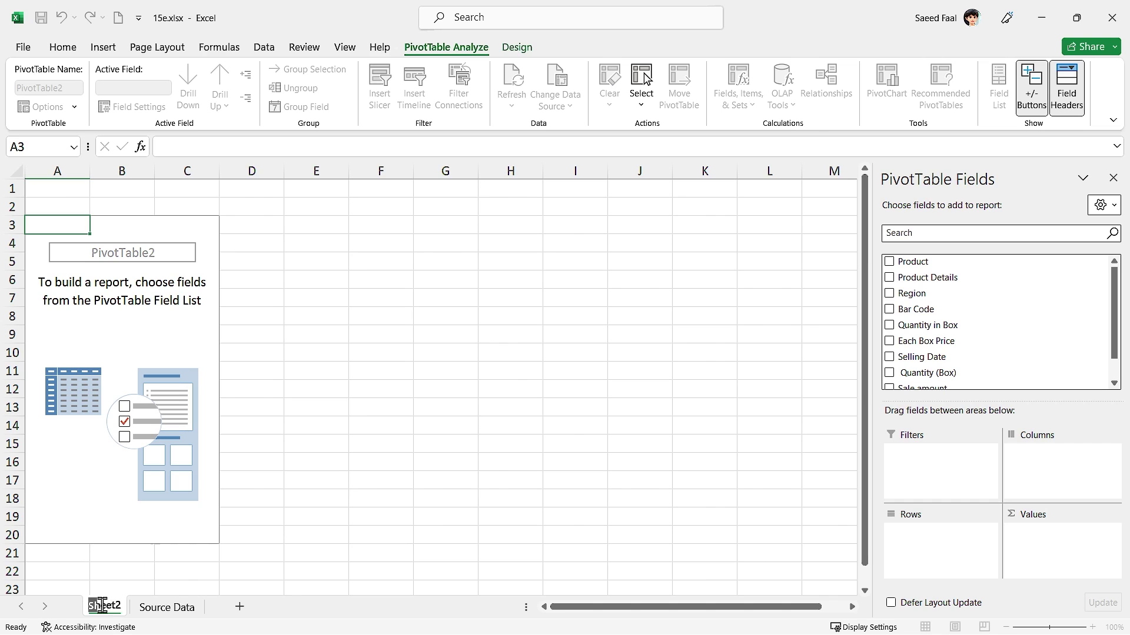
{"action": "type", "text": "Report"}
{"action": "left_click", "coordinate": [122, 498]}
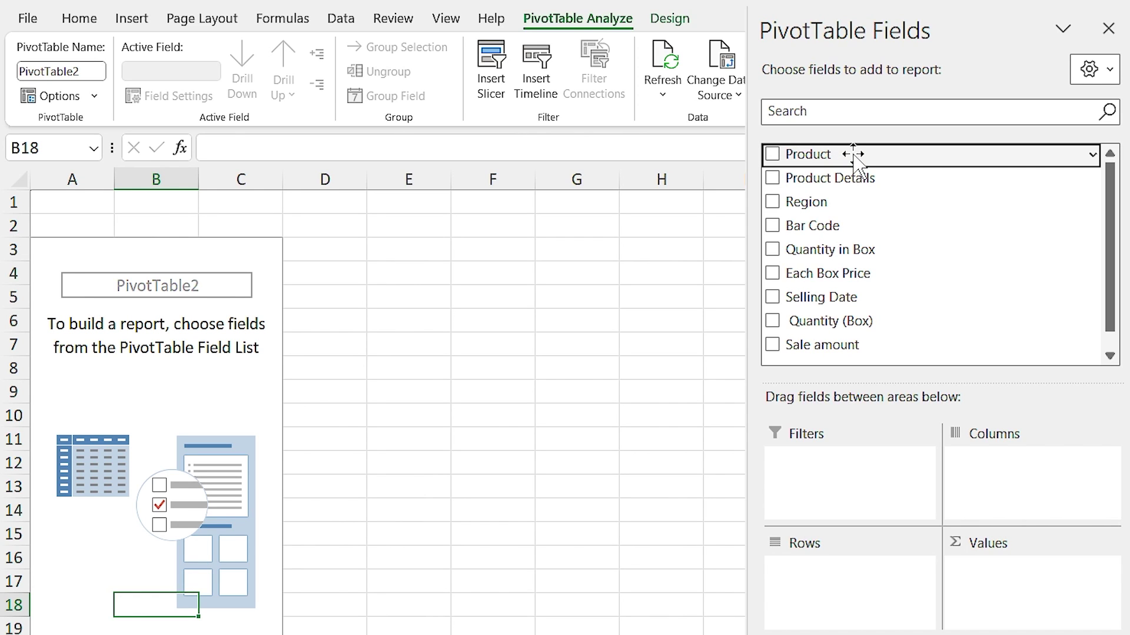
- Add Product to the pivot table's rows and Sale amount to its values
{"action": "left_click_drag", "start_coordinate": [853, 154], "coordinate": [838, 596]}
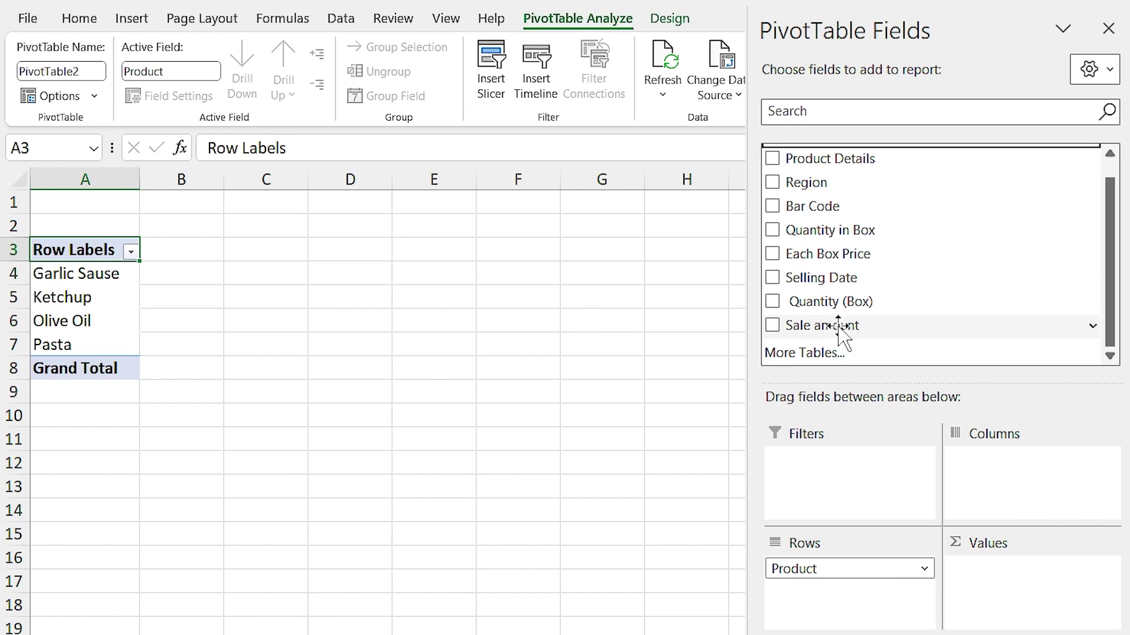
{"action": "left_click_drag", "start_coordinate": [837, 329], "coordinate": [1000, 595]}
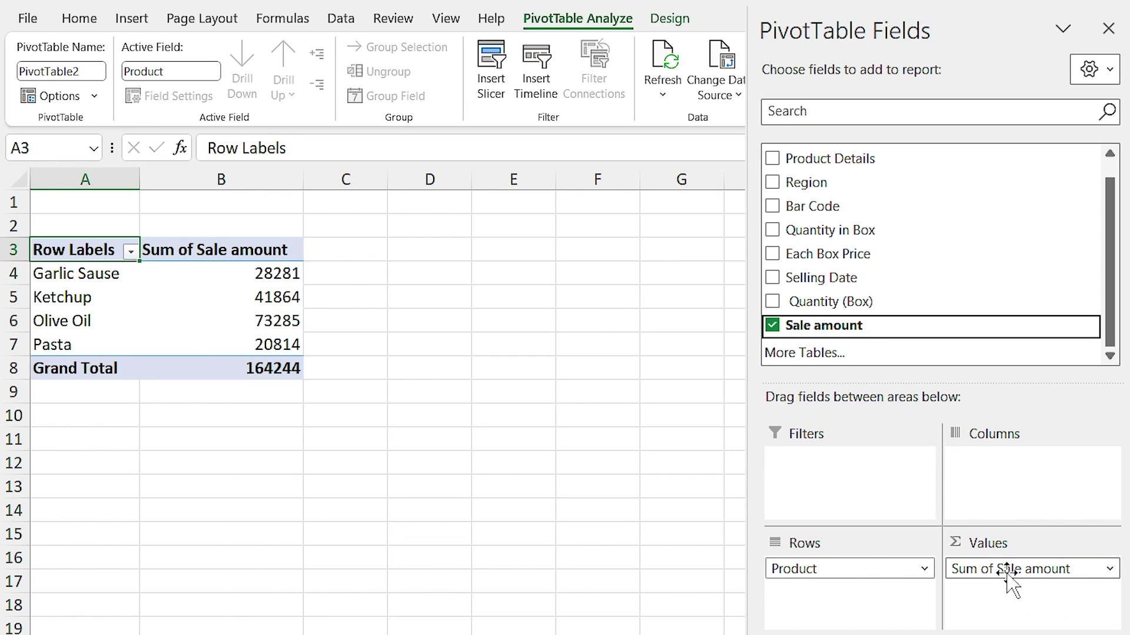
{"action": "left_click", "coordinate": [212, 310]}
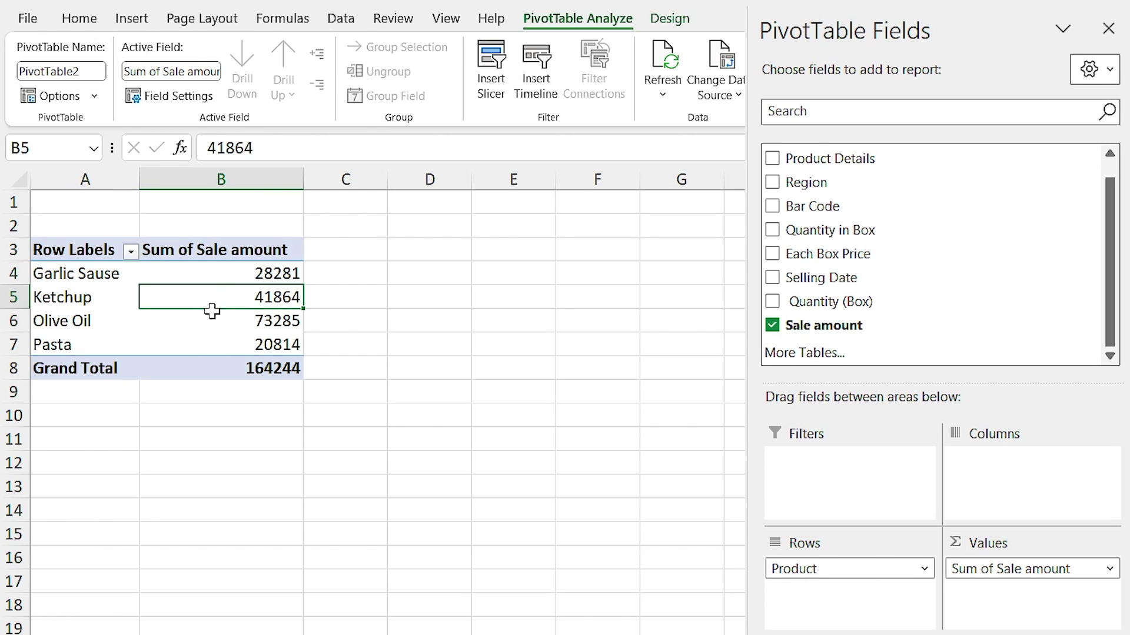
{"action": "left_click", "coordinate": [221, 368]}
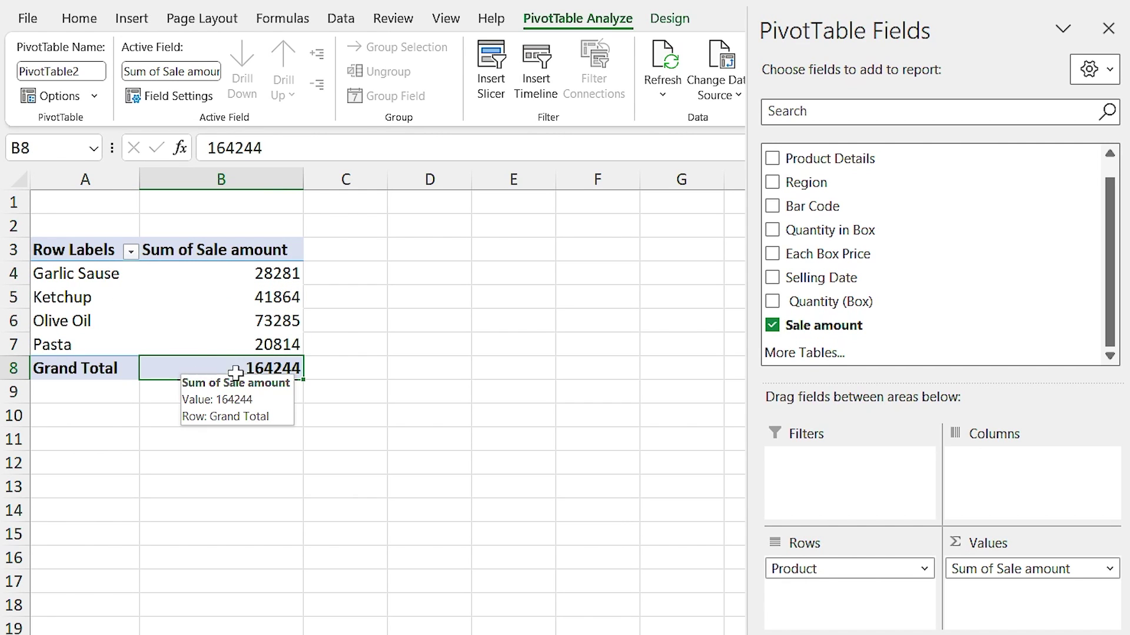
- Examine the Count, Average, Max and Sum calculation types in the Sale amount column's value field settings
{"action": "left_click", "coordinate": [182, 252]}
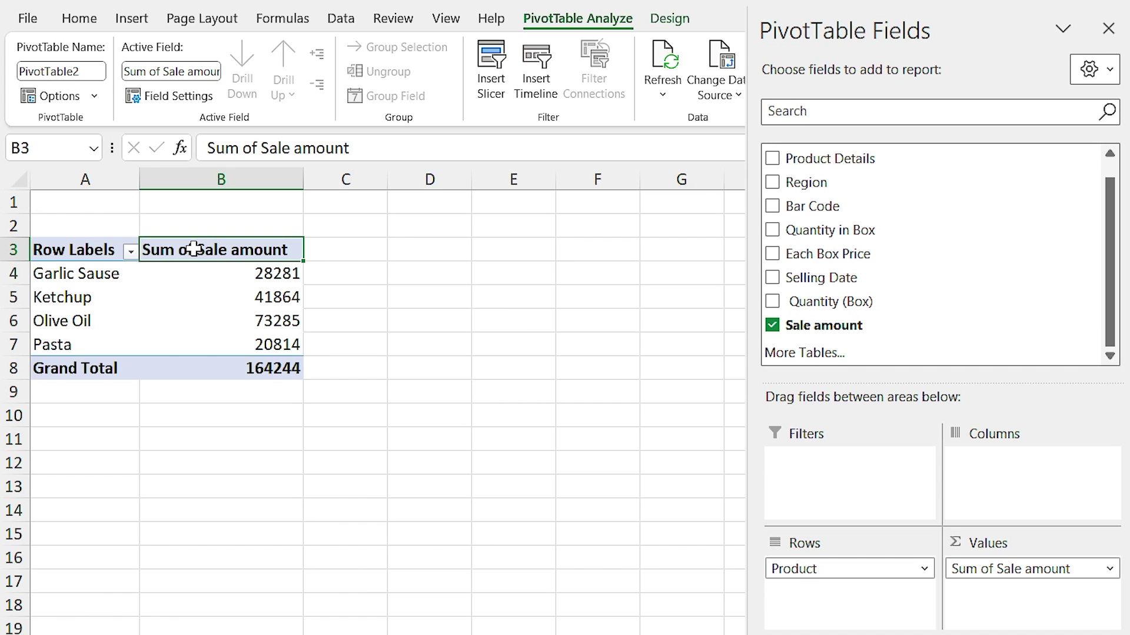
{"action": "right_click", "coordinate": [196, 252]}
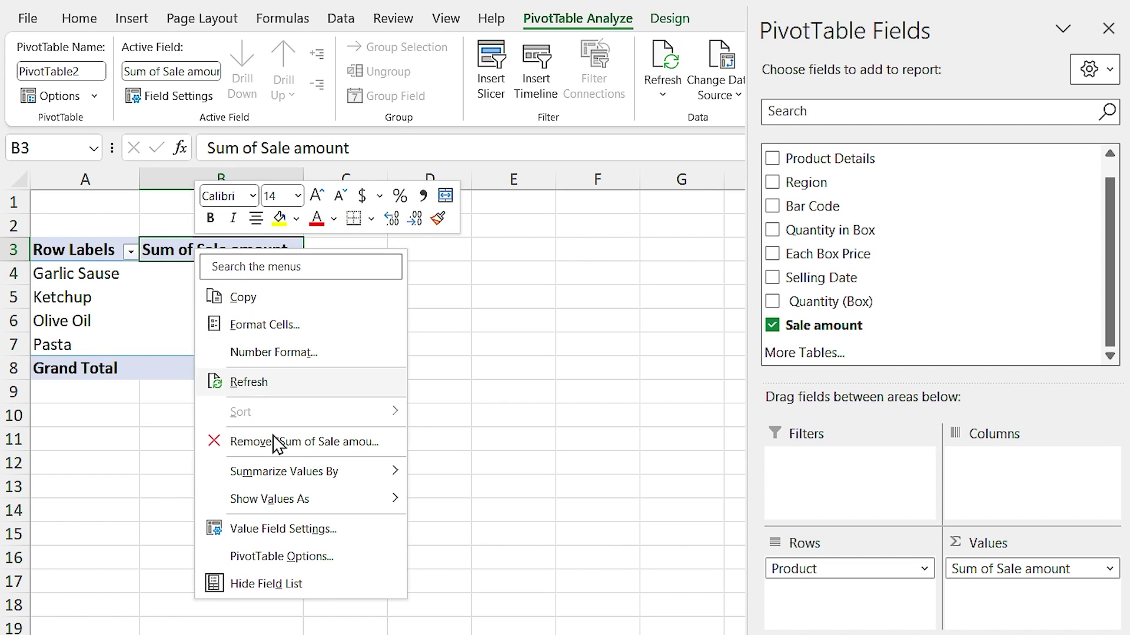
{"action": "left_click", "coordinate": [242, 531]}
{"action": "left_click_drag", "start_coordinate": [255, 500], "coordinate": [451, 269]}
{"action": "left_click", "coordinate": [347, 423]}
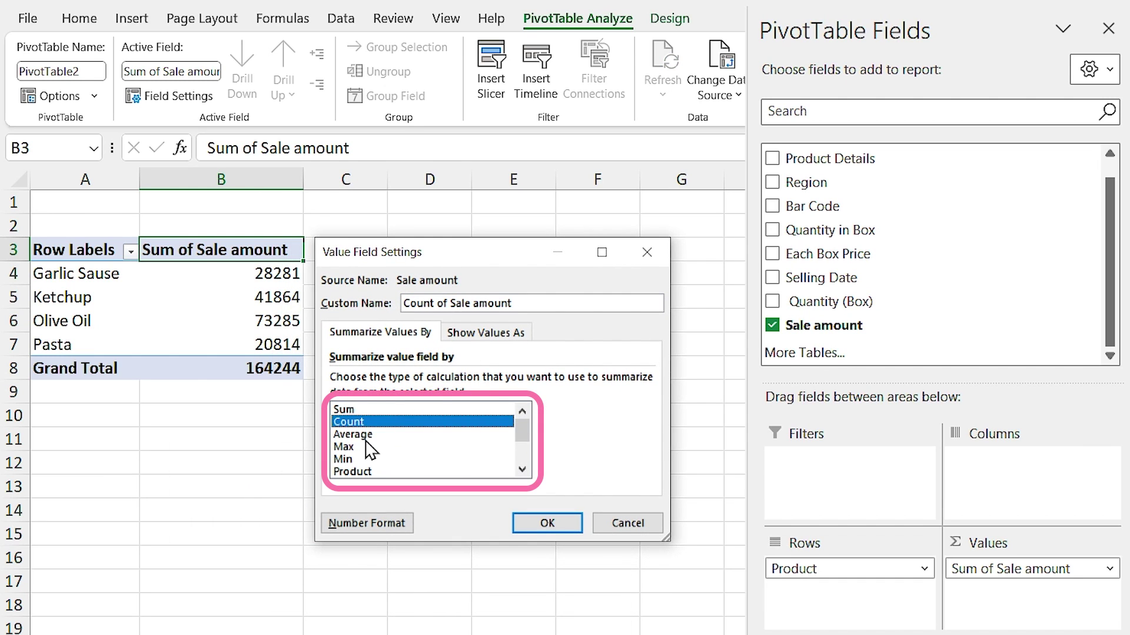
{"action": "left_click", "coordinate": [366, 436]}
{"action": "left_click", "coordinate": [357, 447]}
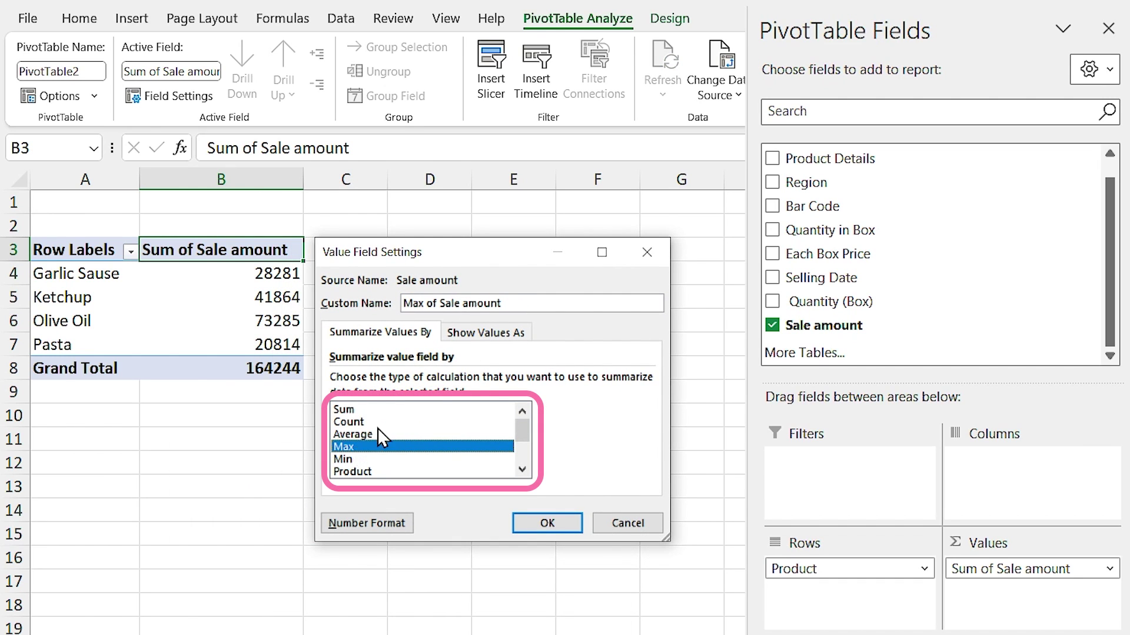
{"action": "left_click", "coordinate": [368, 411]}
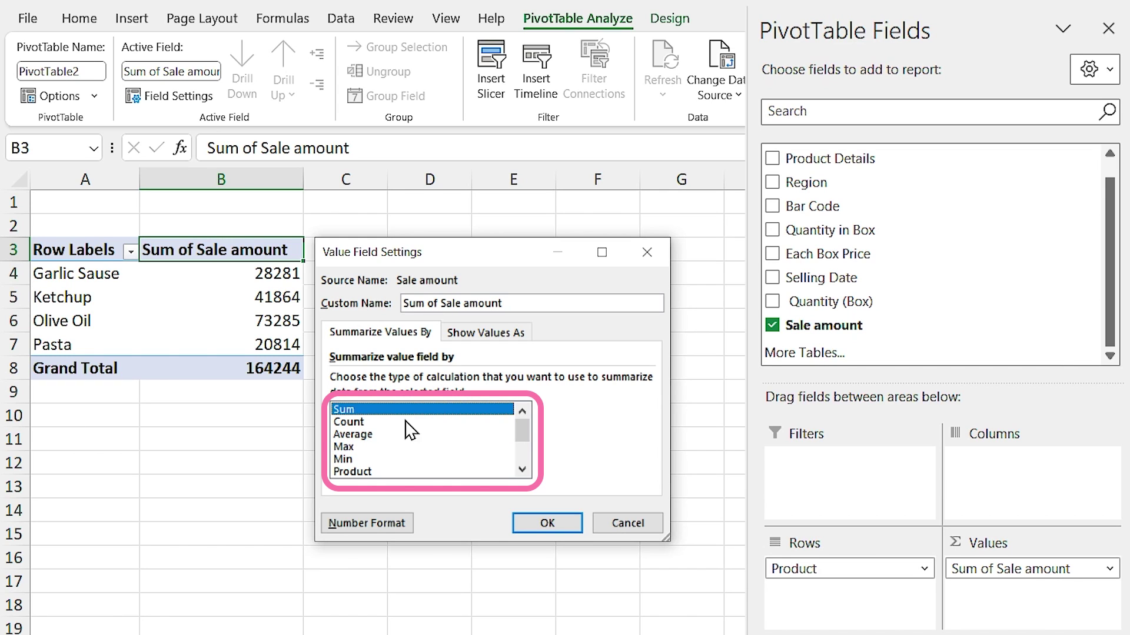
{"action": "left_click", "coordinate": [601, 522]}
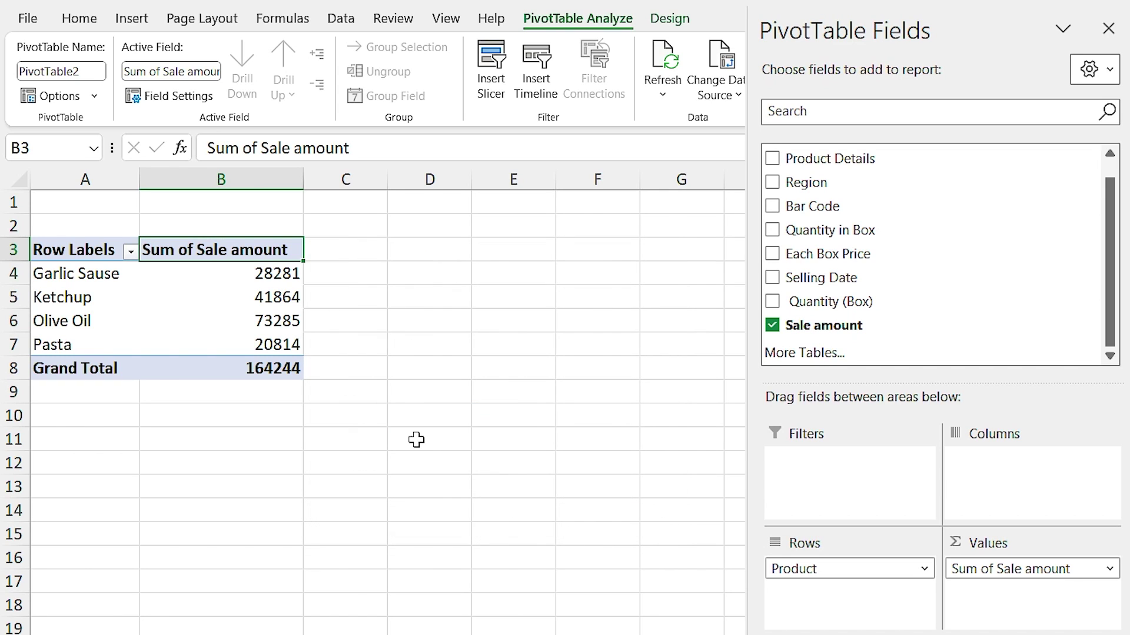
- Format the Sale amount values as Accounting with the $ symbol and 0 decimal places
{"action": "left_click", "coordinate": [221, 298]}
{"action": "right_click", "coordinate": [205, 298]}
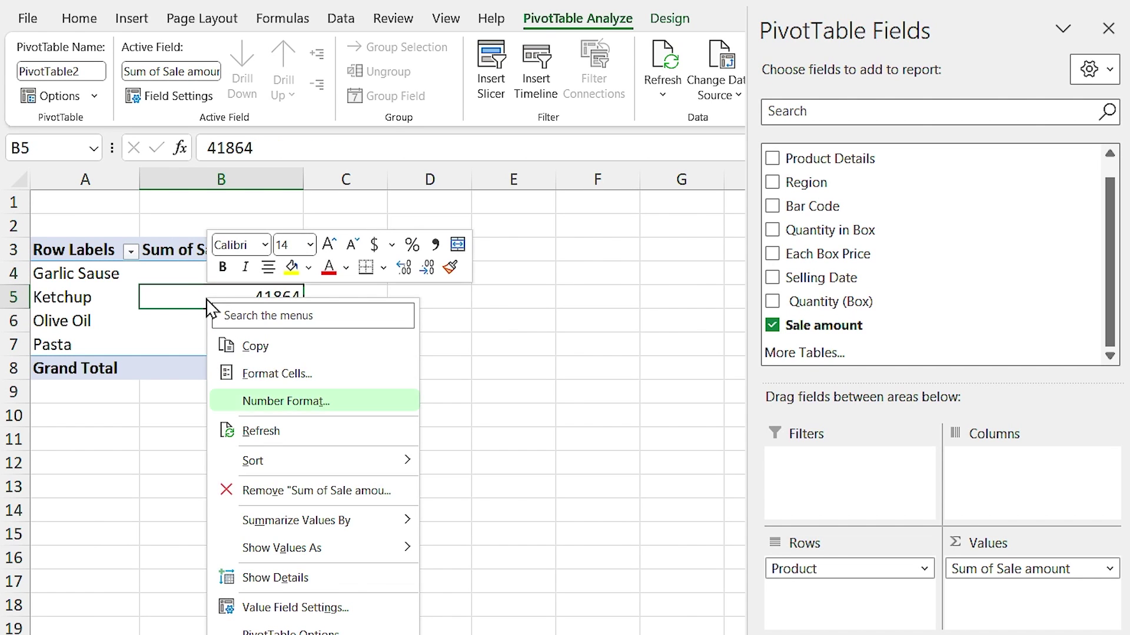
{"action": "left_click", "coordinate": [275, 406]}
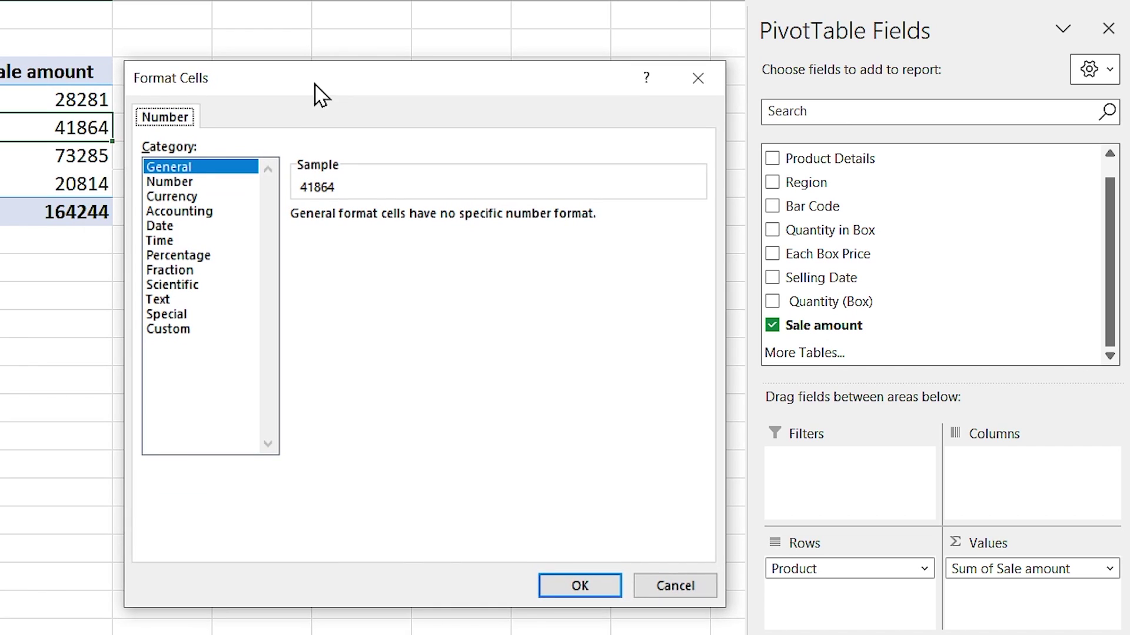
{"action": "left_click", "coordinate": [174, 211]}
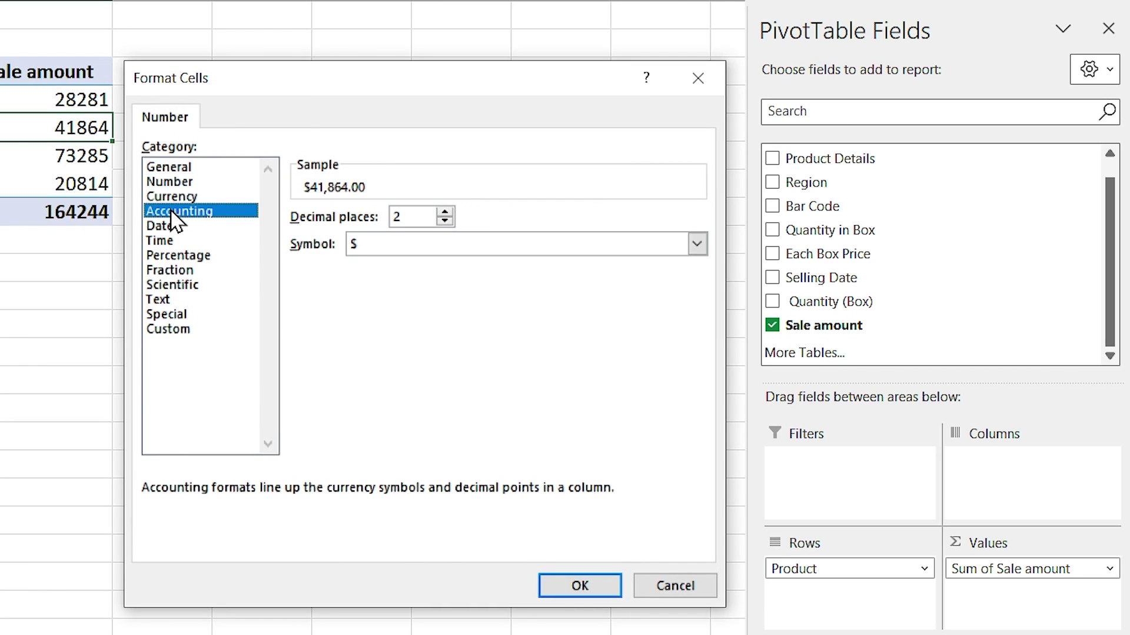
{"action": "left_click", "coordinate": [444, 221]}
{"action": "left_click", "coordinate": [445, 221]}
{"action": "left_click", "coordinate": [576, 586]}
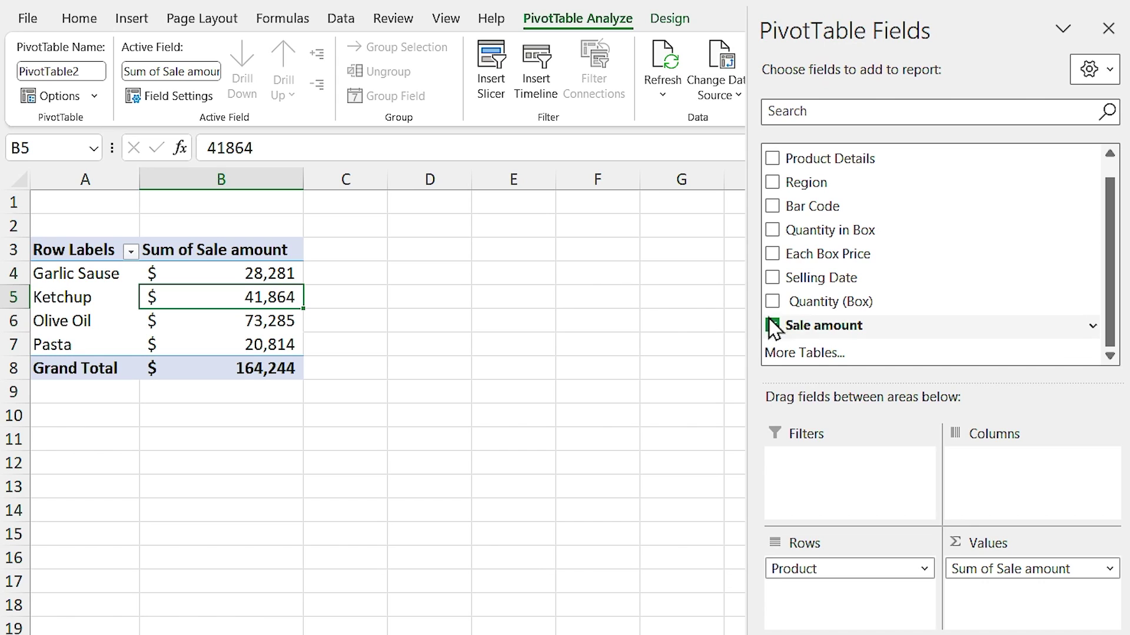
- Add Selling Date to the pivot table's columns, keeping only its Months level by removing Selling Date and Days (Selling Date)
{"action": "left_click_drag", "start_coordinate": [792, 286], "coordinate": [1007, 482]}
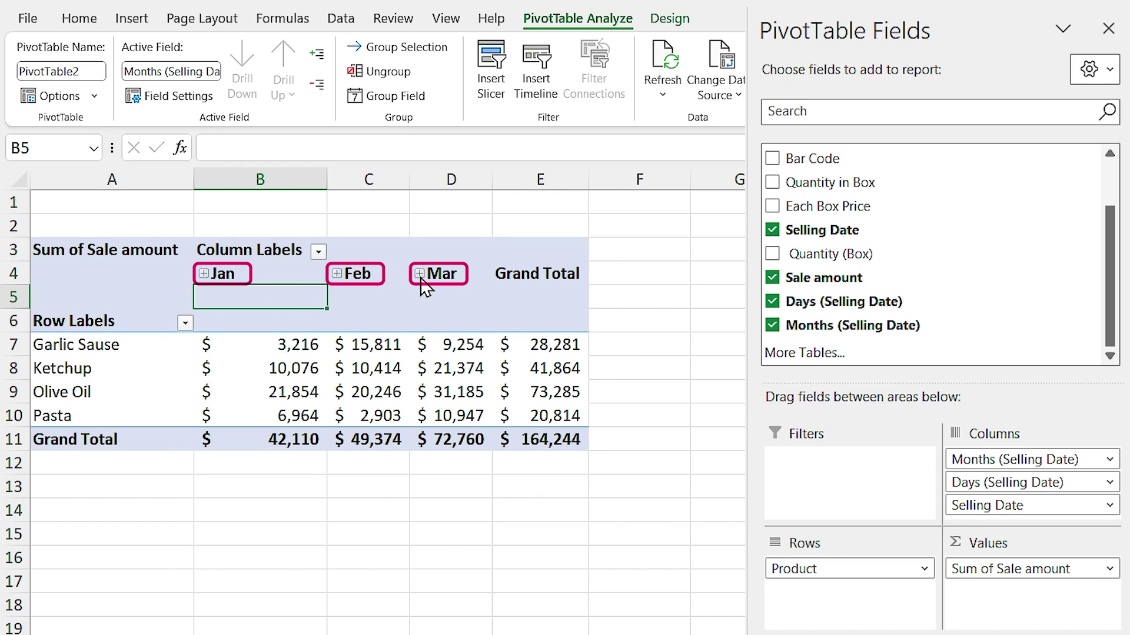
{"action": "left_click", "coordinate": [202, 274]}
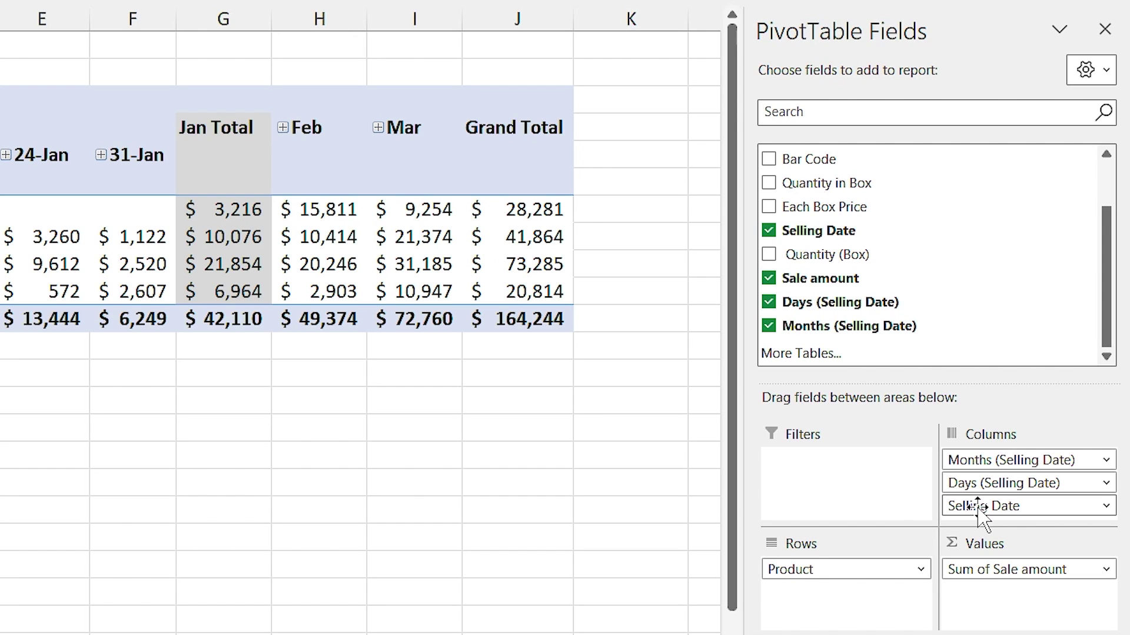
{"action": "left_click_drag", "start_coordinate": [978, 507], "coordinate": [602, 473]}
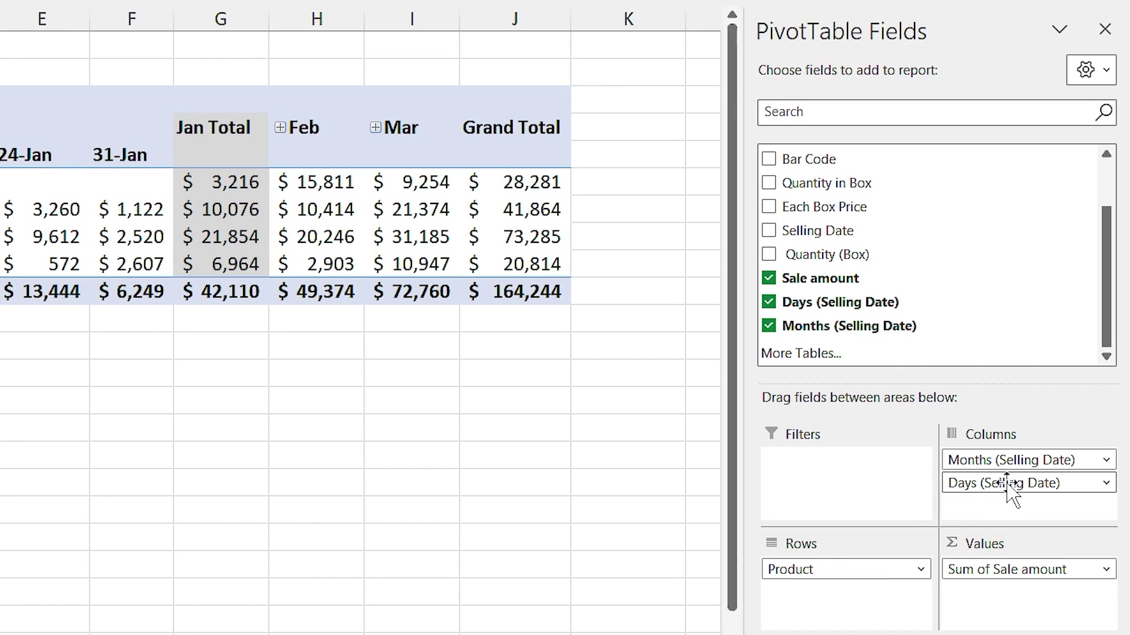
{"action": "left_click_drag", "start_coordinate": [971, 482], "coordinate": [555, 429]}
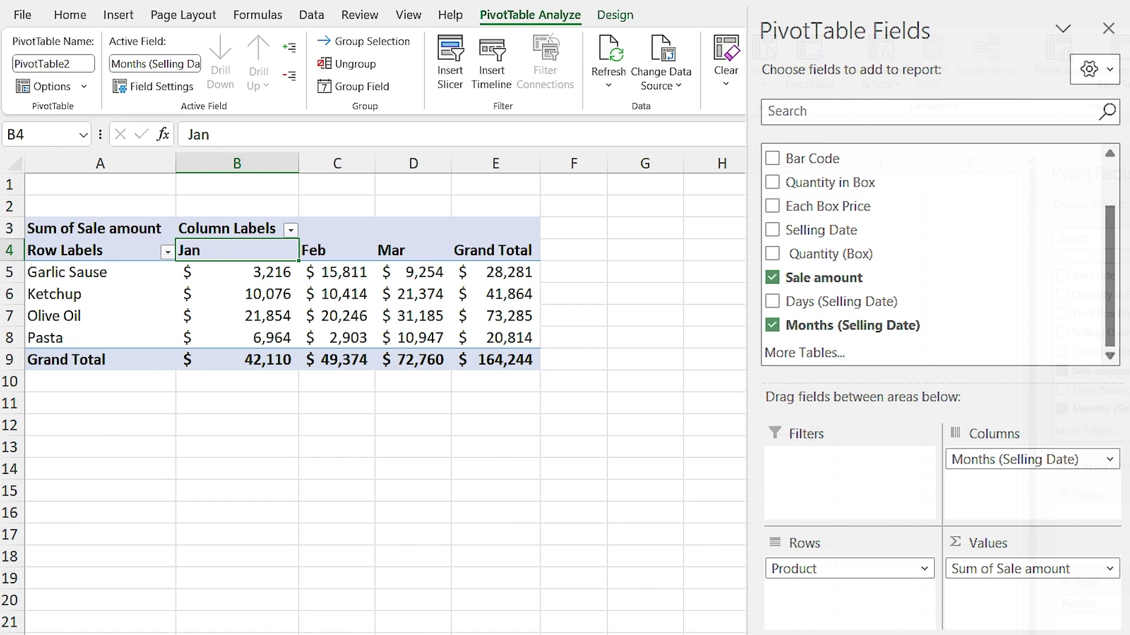
{"action": "scroll", "coordinate": [930, 242], "scroll_direction": "up", "scroll_amount": 3}
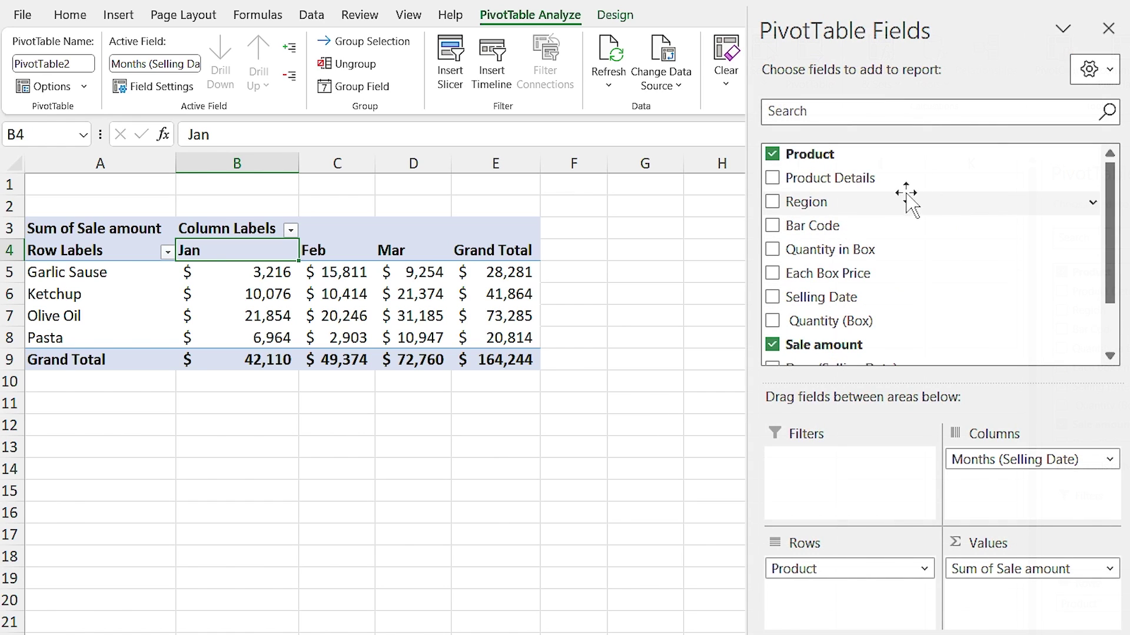
- Add Product Details below Product in the pivot table's rows
{"action": "left_click_drag", "start_coordinate": [865, 177], "coordinate": [853, 597]}
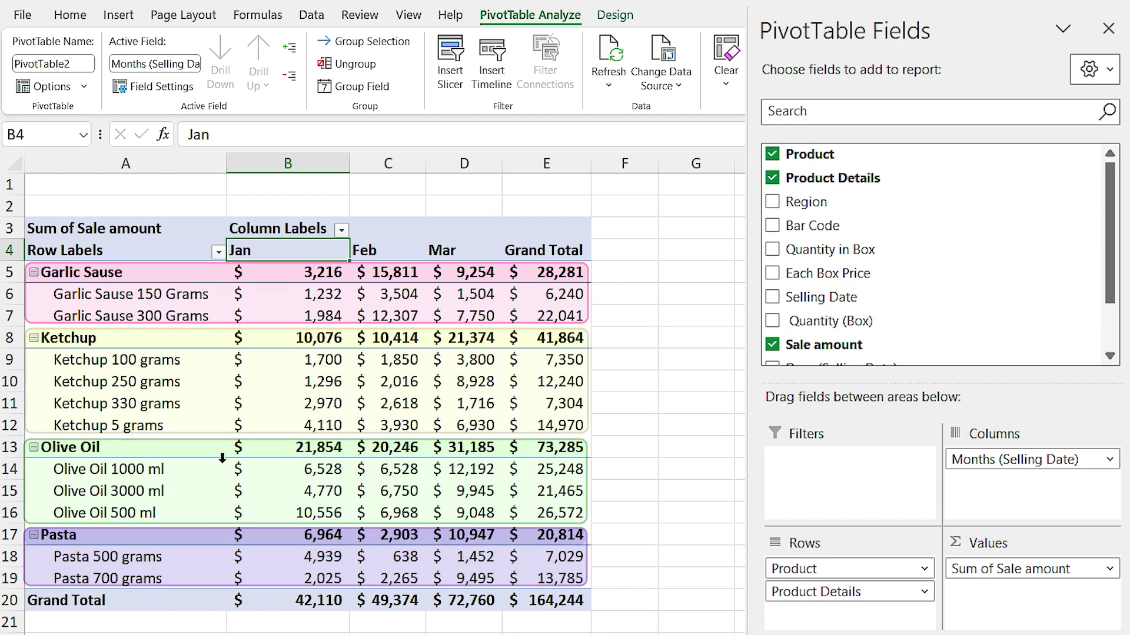
- Collapse all product groups to hide their Product Details, and expand them all again
{"action": "left_click", "coordinate": [146, 307]}
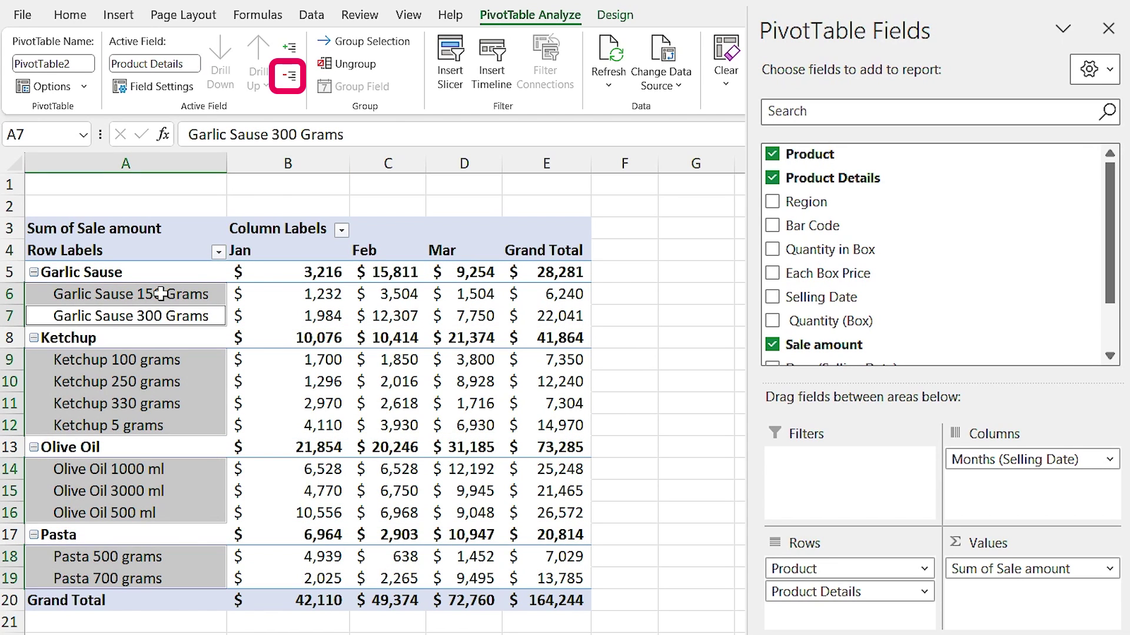
{"action": "left_click", "coordinate": [288, 75]}
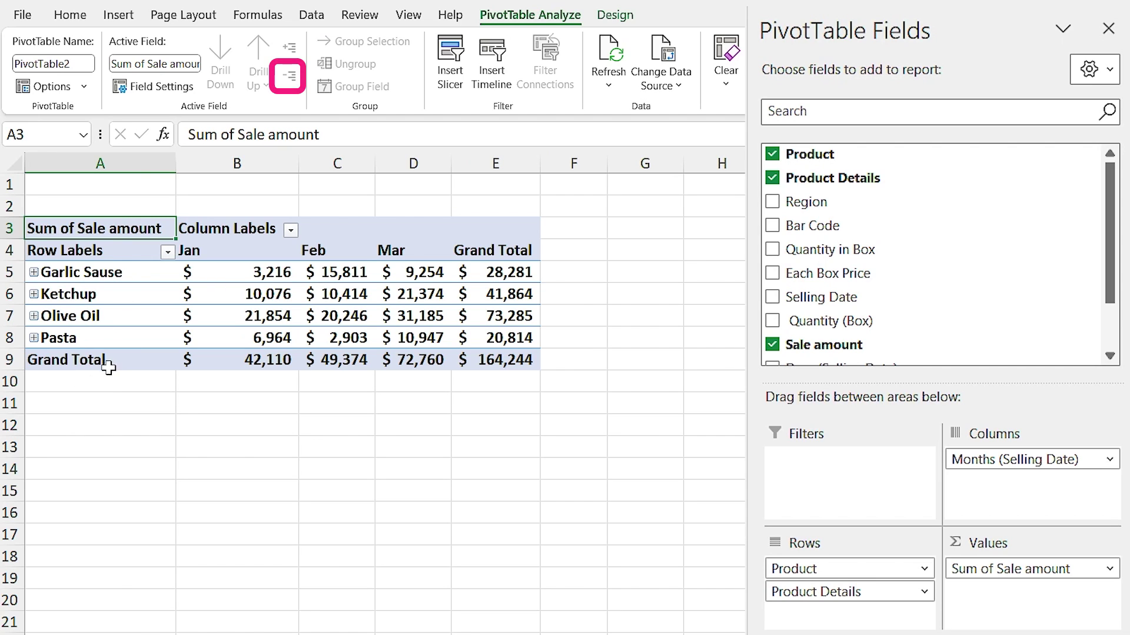
{"action": "left_click", "coordinate": [118, 273]}
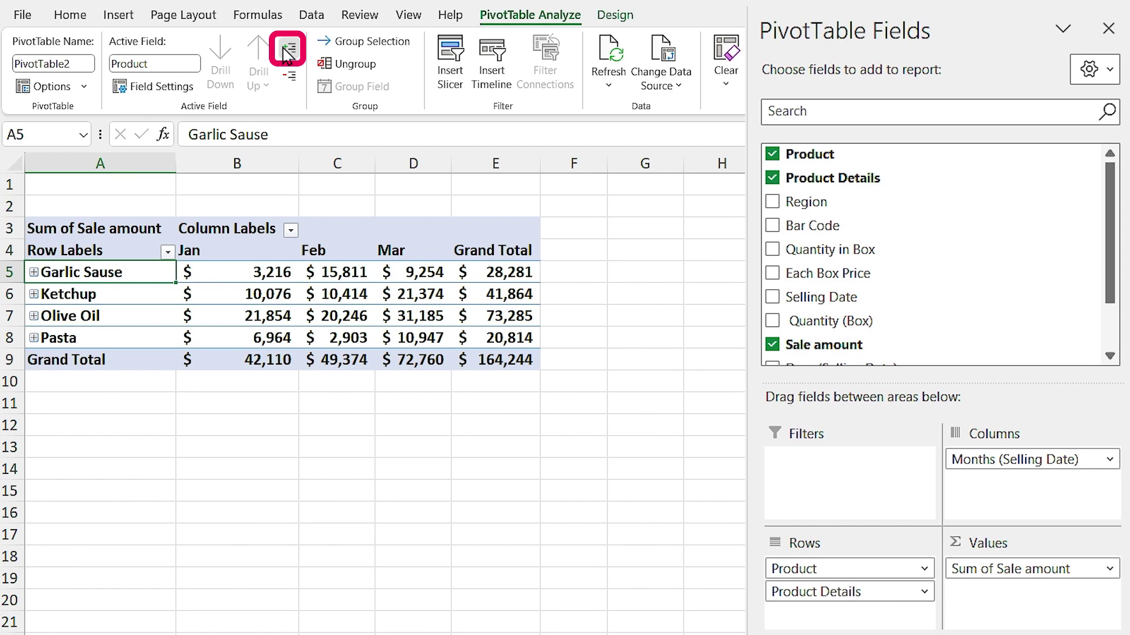
{"action": "left_click", "coordinate": [287, 51]}
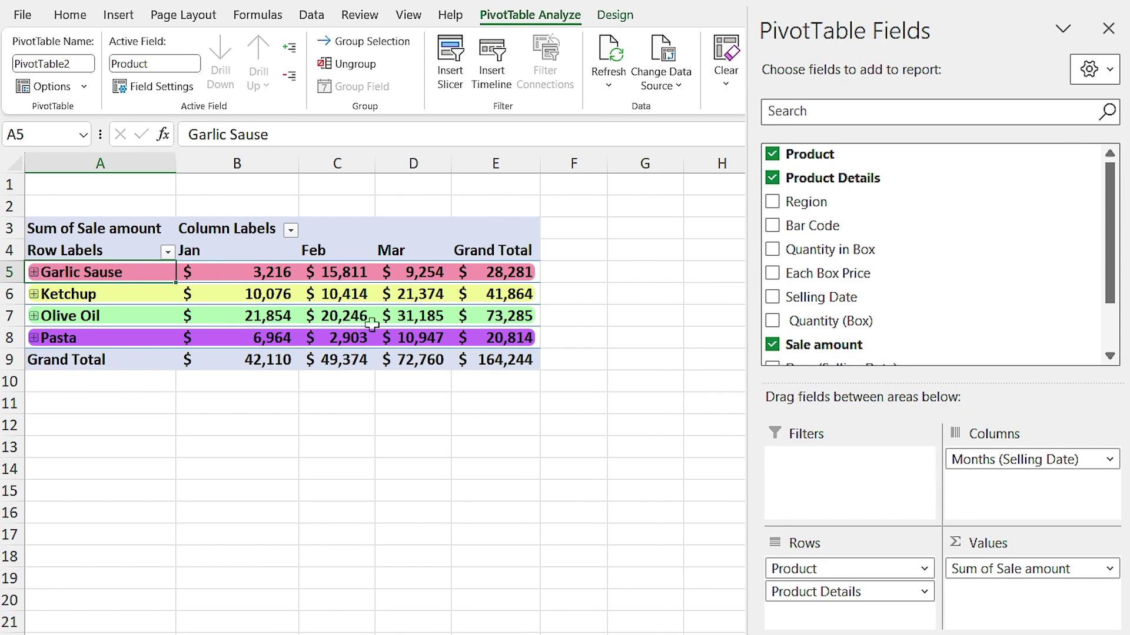
{"action": "left_click", "coordinate": [289, 48]}
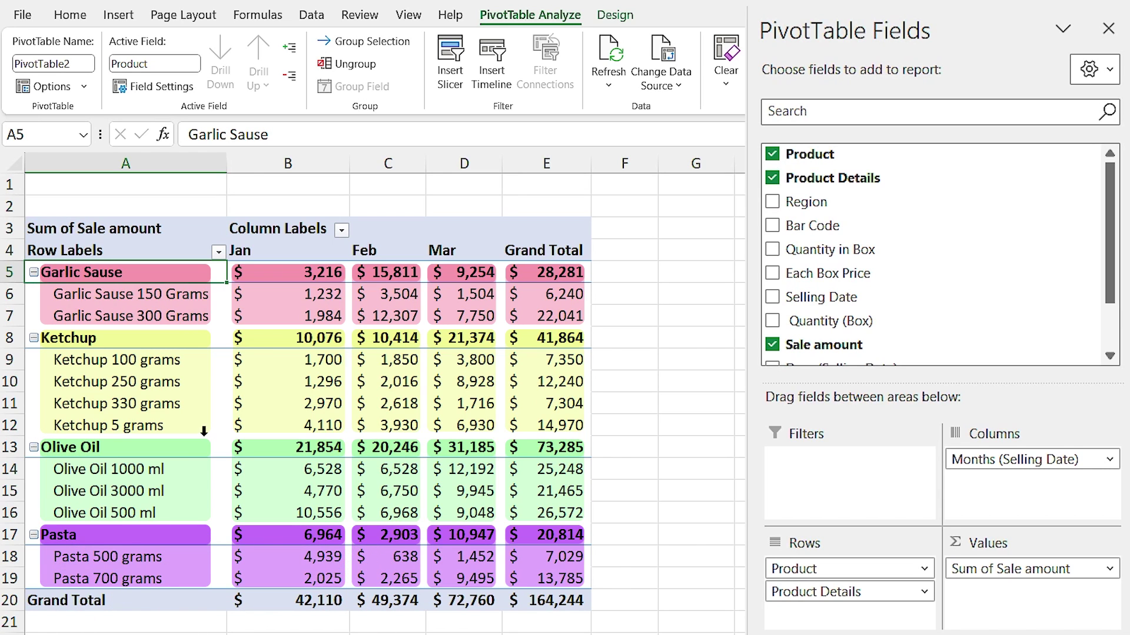
- Switch the pivot table's report layout to Tabular Form
{"action": "left_click", "coordinate": [613, 17]}
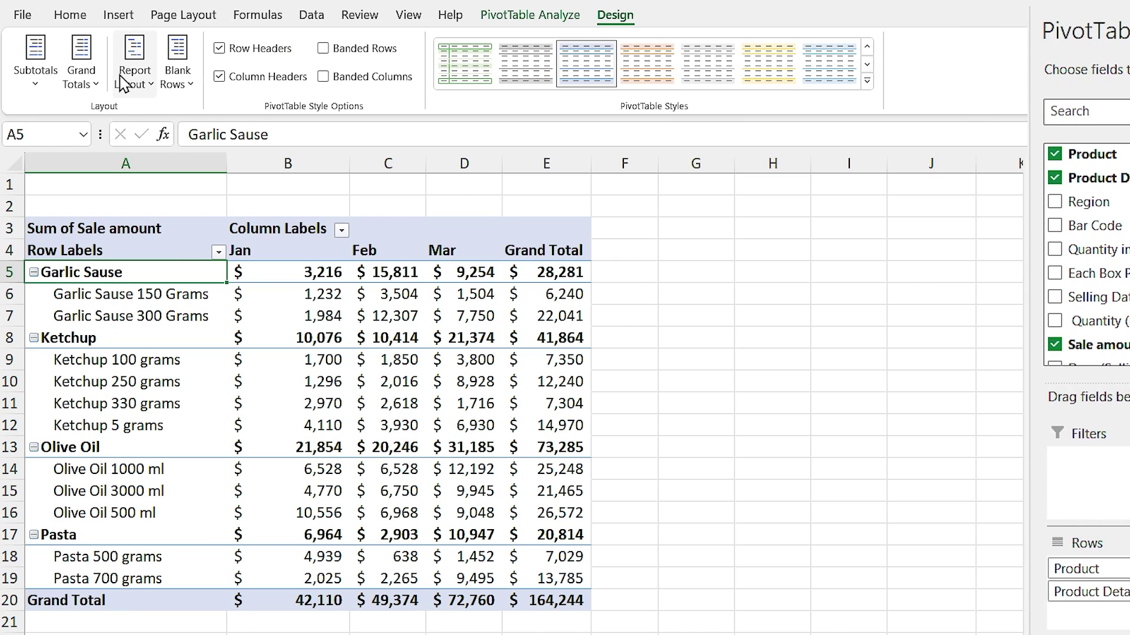
{"action": "left_click", "coordinate": [124, 84]}
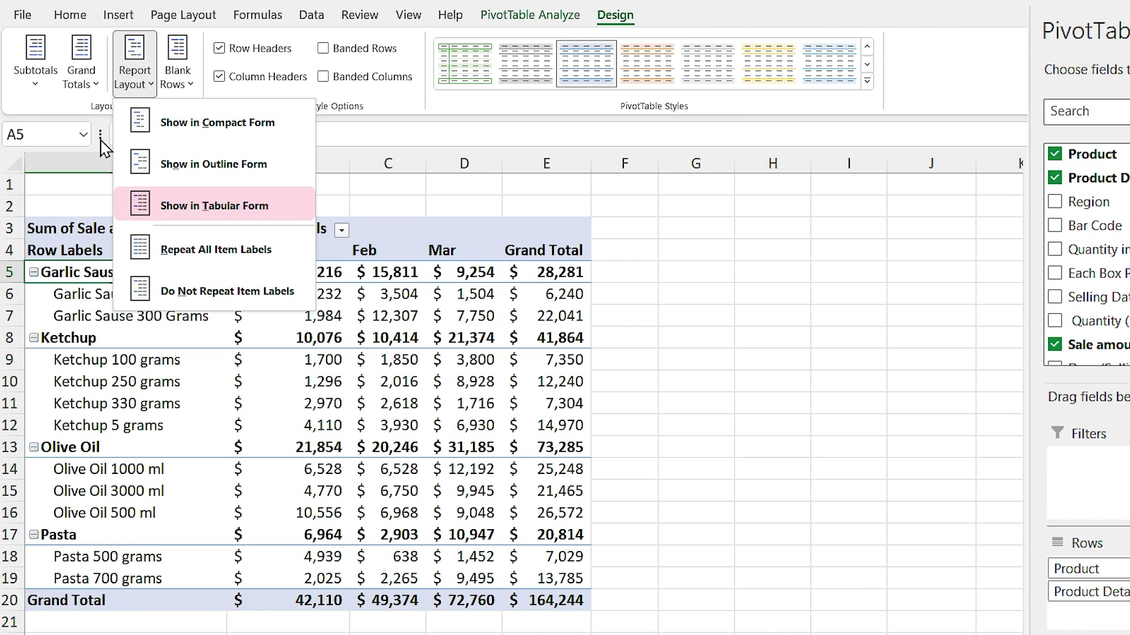
{"action": "left_click", "coordinate": [175, 207]}
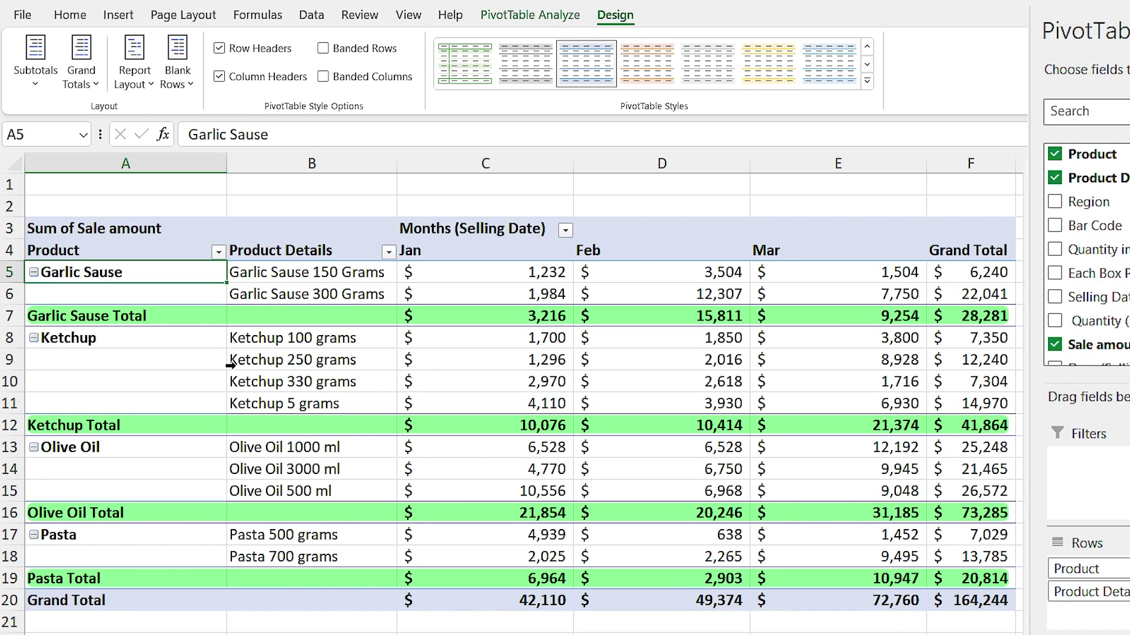
- Turn off the pivot table's subtotals and set its grand totals to On for Columns Only
{"action": "left_click", "coordinate": [43, 85]}
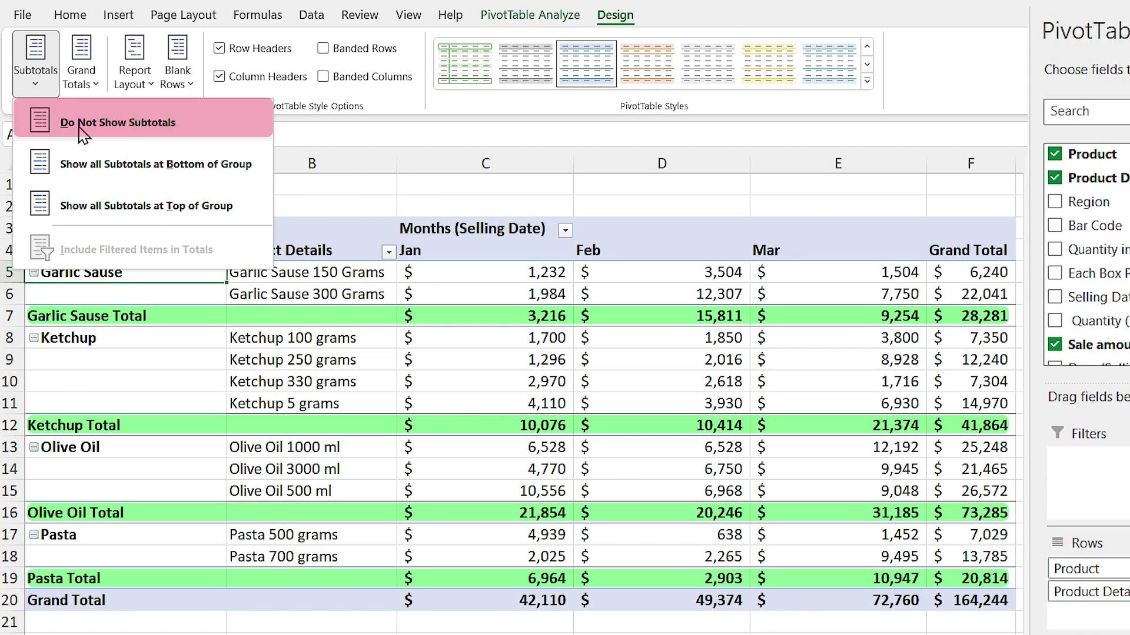
{"action": "left_click", "coordinate": [82, 133]}
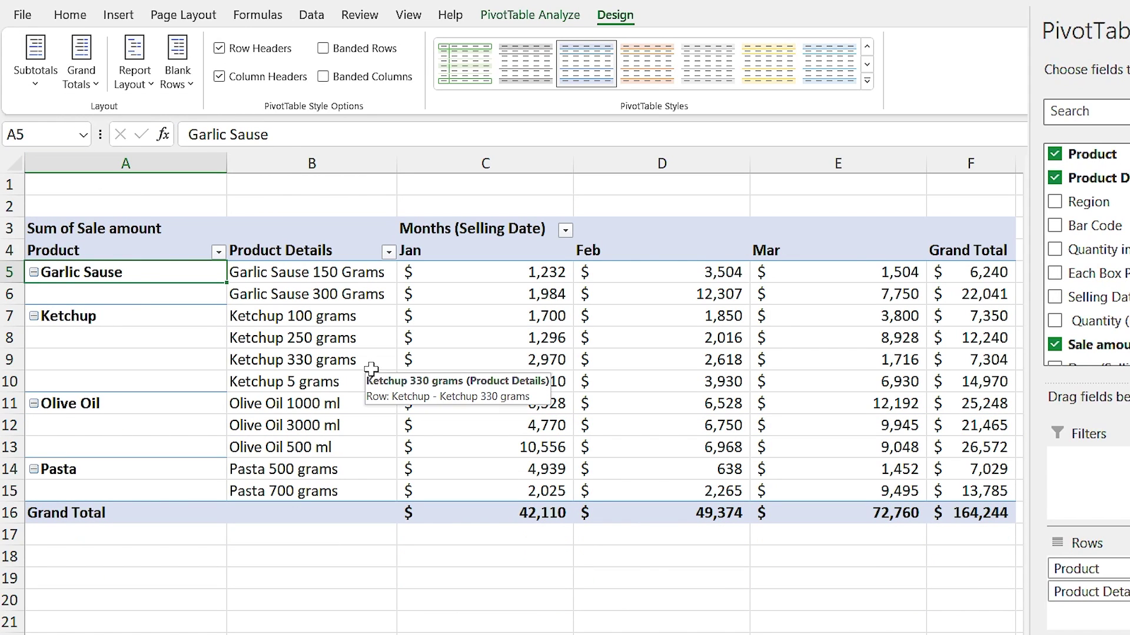
{"action": "left_click", "coordinate": [83, 88]}
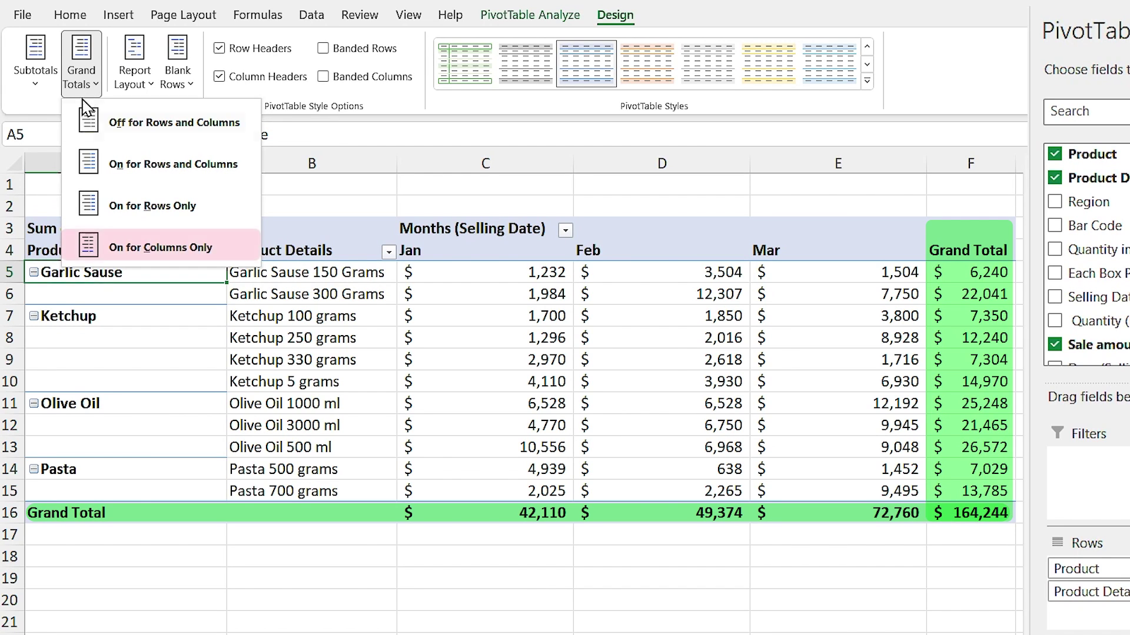
{"action": "left_click", "coordinate": [128, 256]}
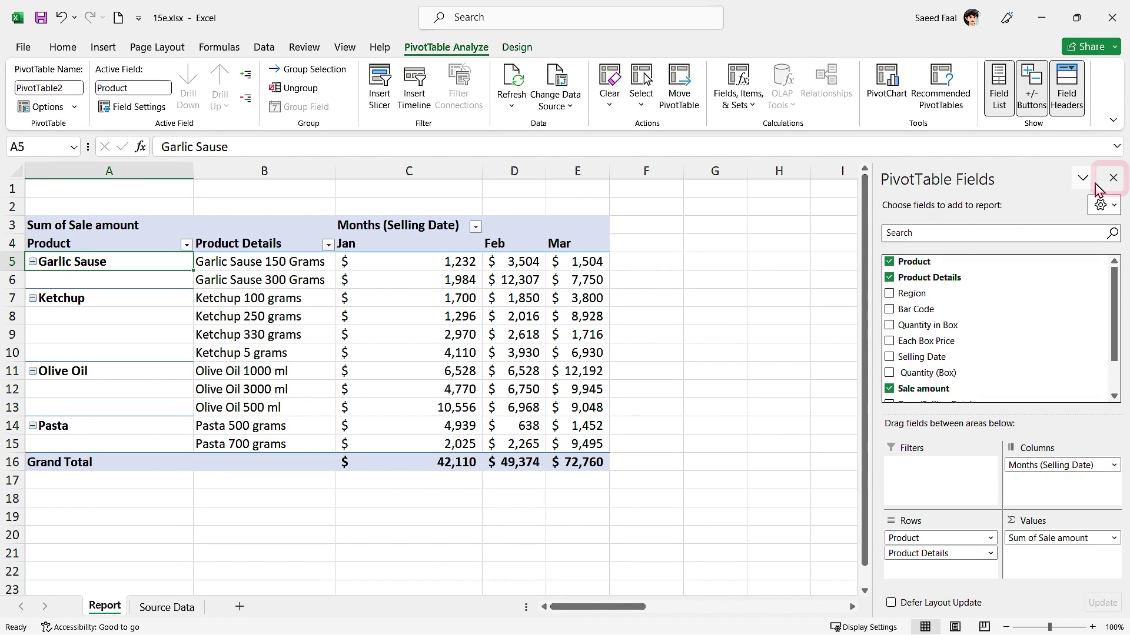
- Close the pivot table's field list and show it again
{"action": "left_click", "coordinate": [1113, 178]}
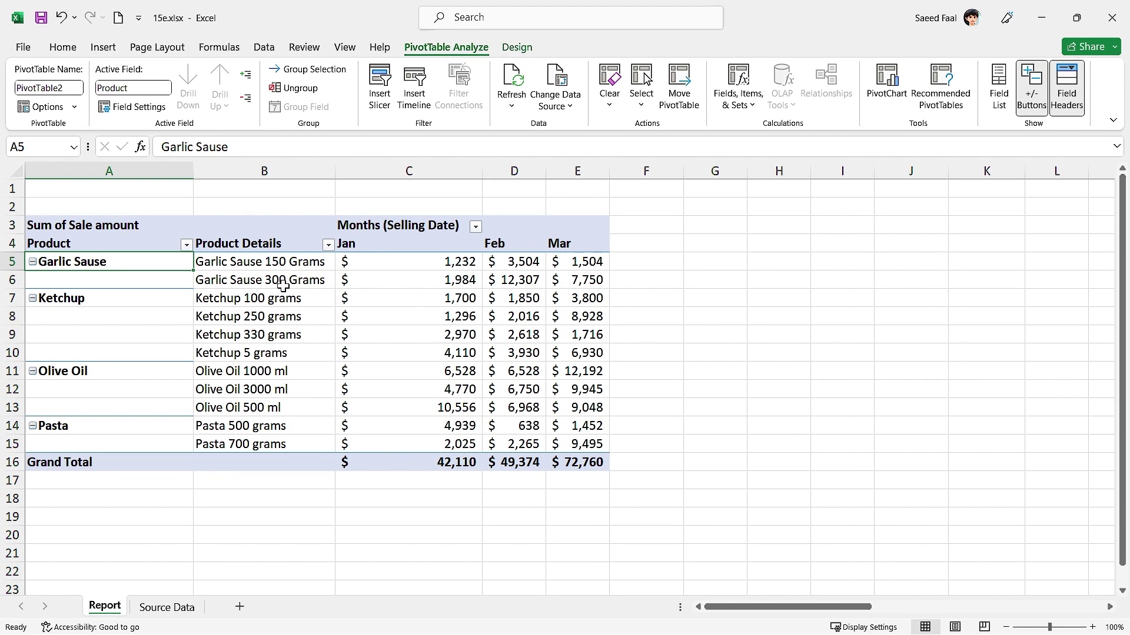
{"action": "left_click", "coordinate": [999, 103]}
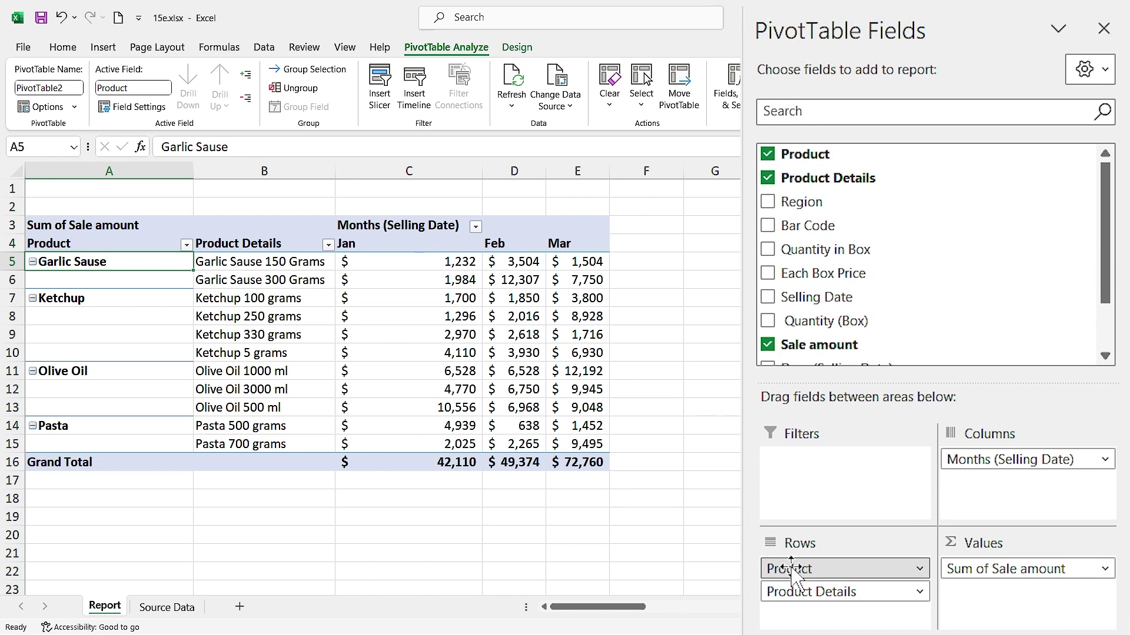
- Remove Product from the pivot table's rows and Months (Selling Date) from its columns
{"action": "left_click_drag", "start_coordinate": [787, 569], "coordinate": [701, 494]}
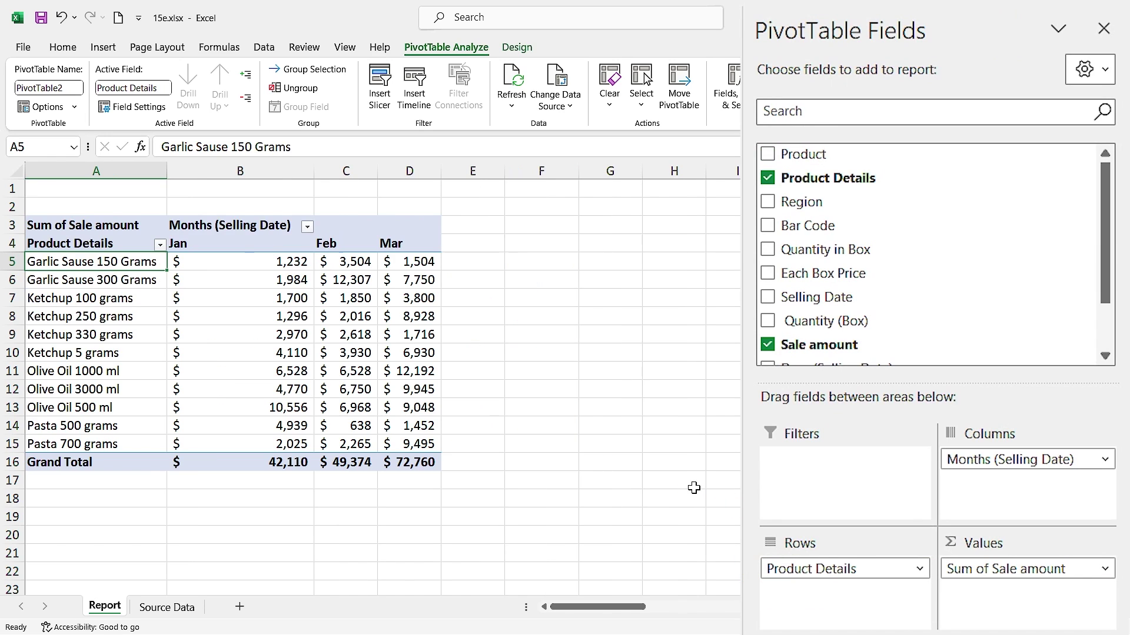
{"action": "left_click_drag", "start_coordinate": [977, 465], "coordinate": [724, 456]}
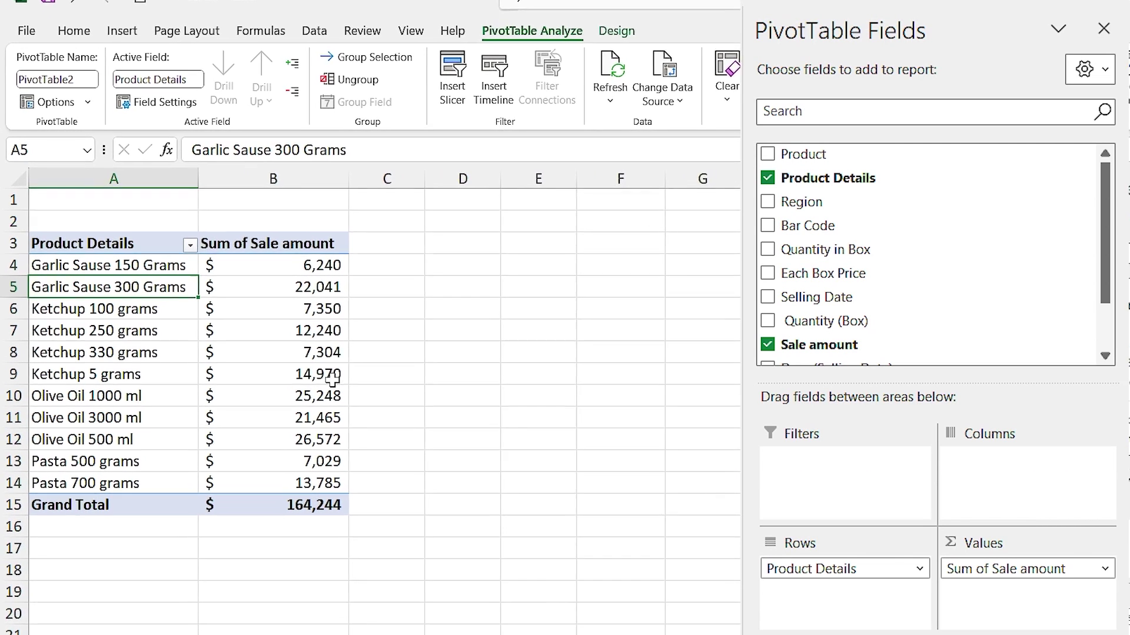
- Examine the Sum of Sale amount column and look through the available fields for a tax field
{"action": "left_click_drag", "start_coordinate": [226, 228], "coordinate": [248, 409]}
{"action": "left_click_drag", "start_coordinate": [321, 492], "coordinate": [323, 539]}
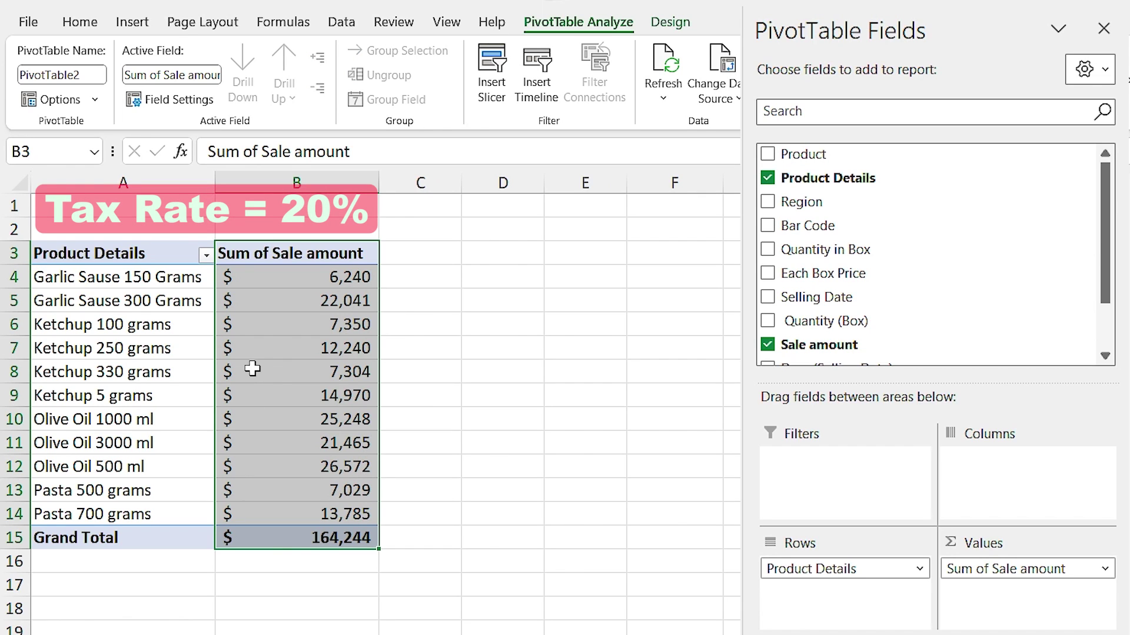
{"action": "left_click", "coordinate": [265, 324]}
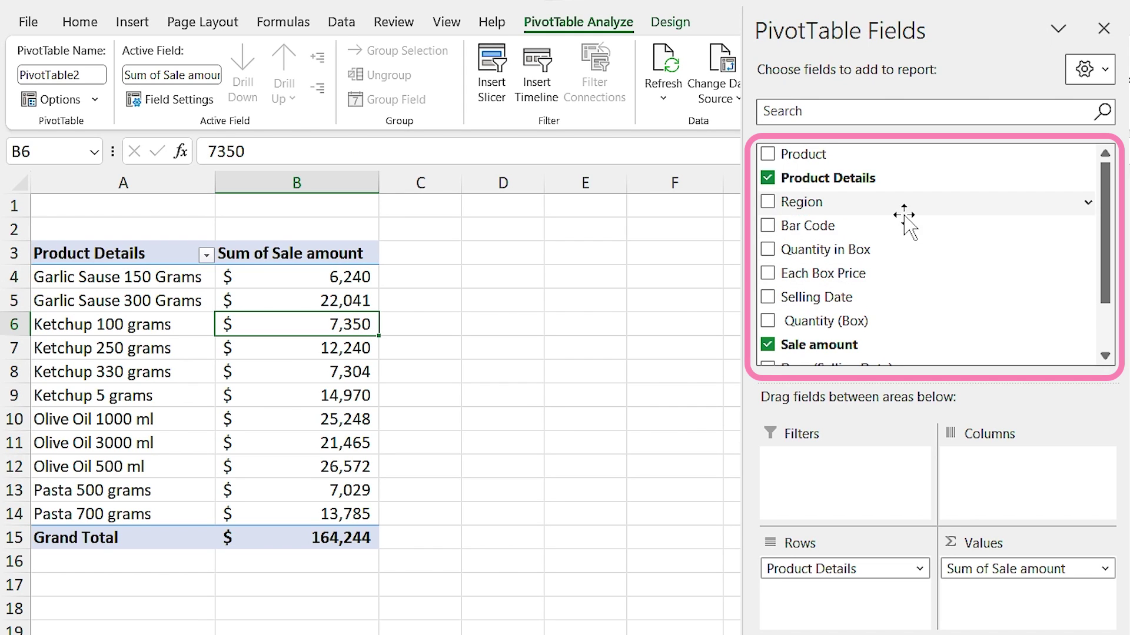
{"action": "scroll", "coordinate": [903, 219], "scroll_direction": "down", "scroll_amount": 1}
{"action": "scroll", "coordinate": [900, 277], "scroll_direction": "up", "scroll_amount": 1}
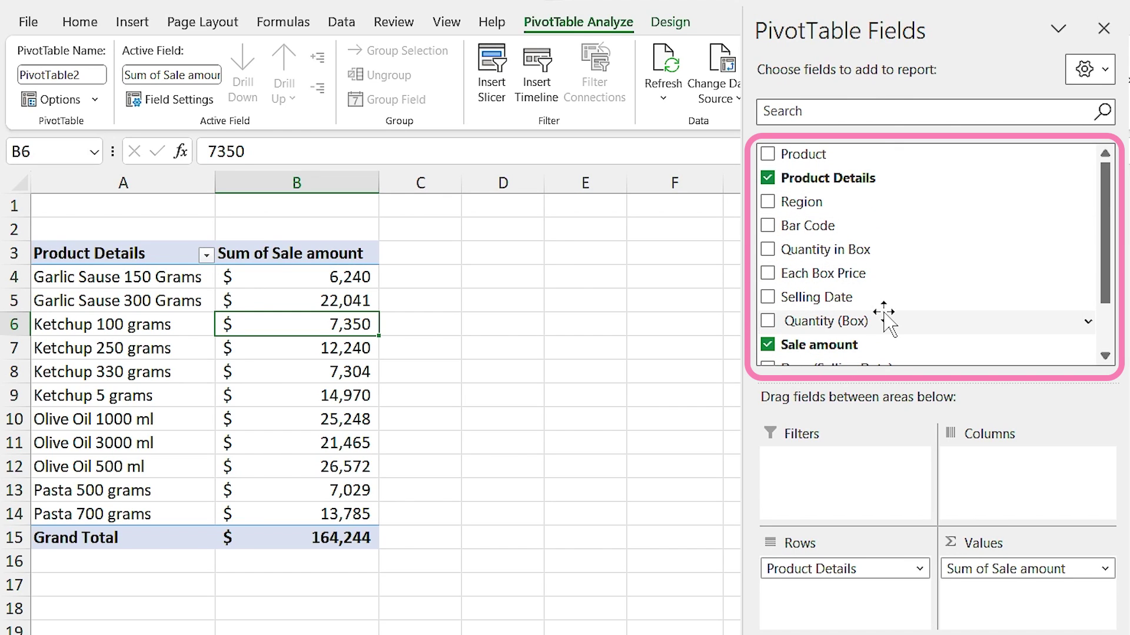
{"action": "mouse_move", "coordinate": [283, 448]}
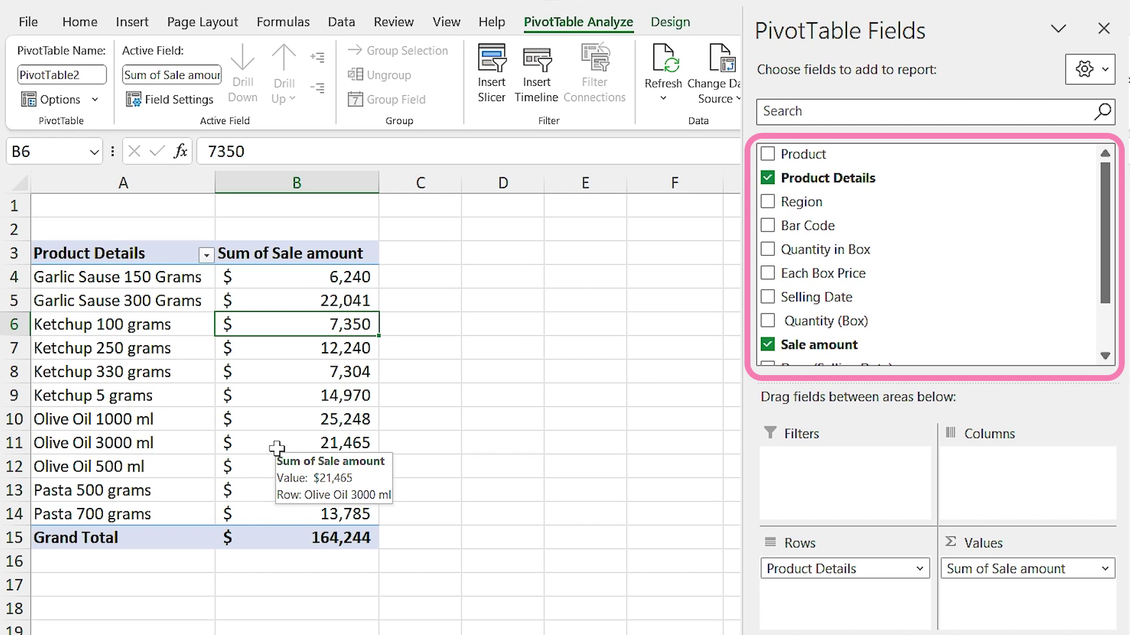
{"action": "mouse_move", "coordinate": [279, 417]}
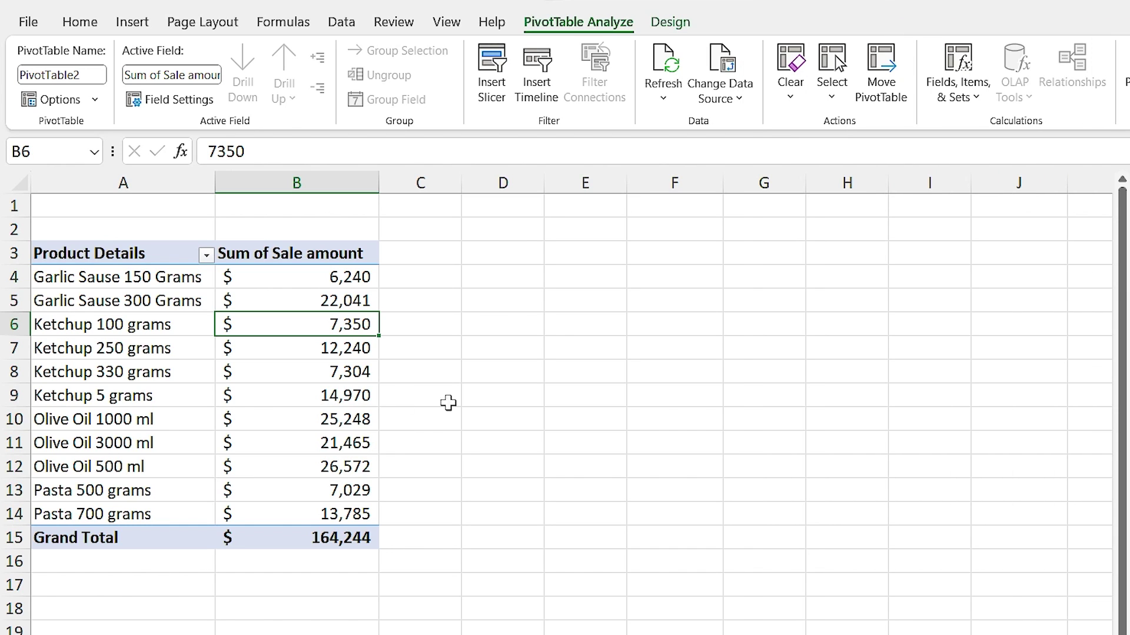
- Insert a calculated field named Tax amount with the formula = 'Sale amount '*20%
{"action": "left_click", "coordinate": [954, 100]}
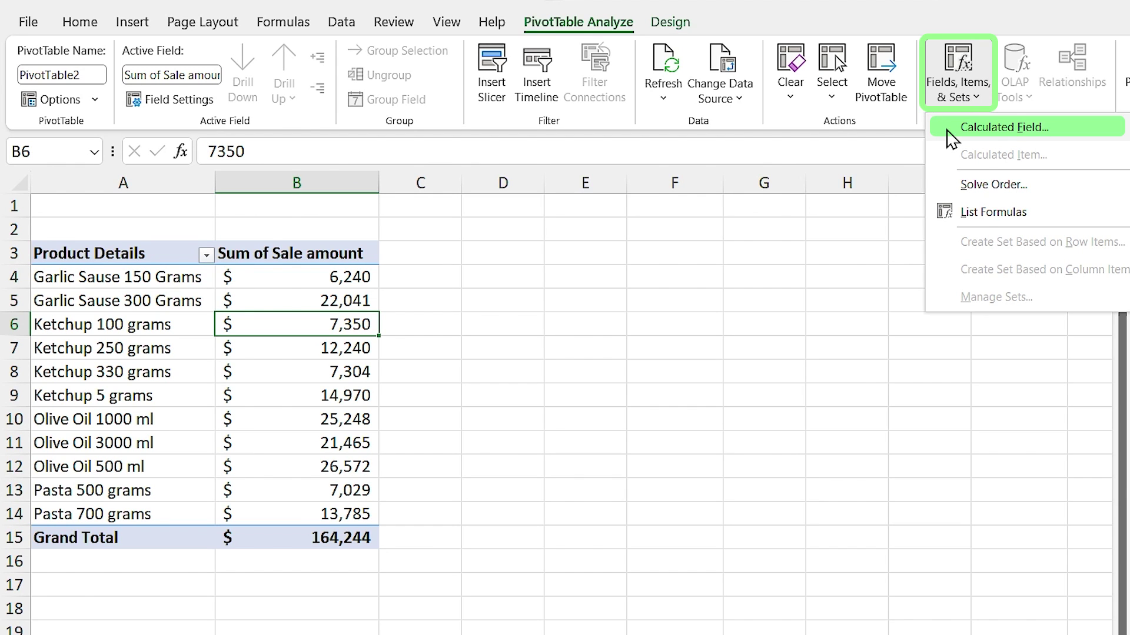
{"action": "left_click", "coordinate": [943, 133]}
{"action": "left_click_drag", "start_coordinate": [797, 267], "coordinate": [535, 271]}
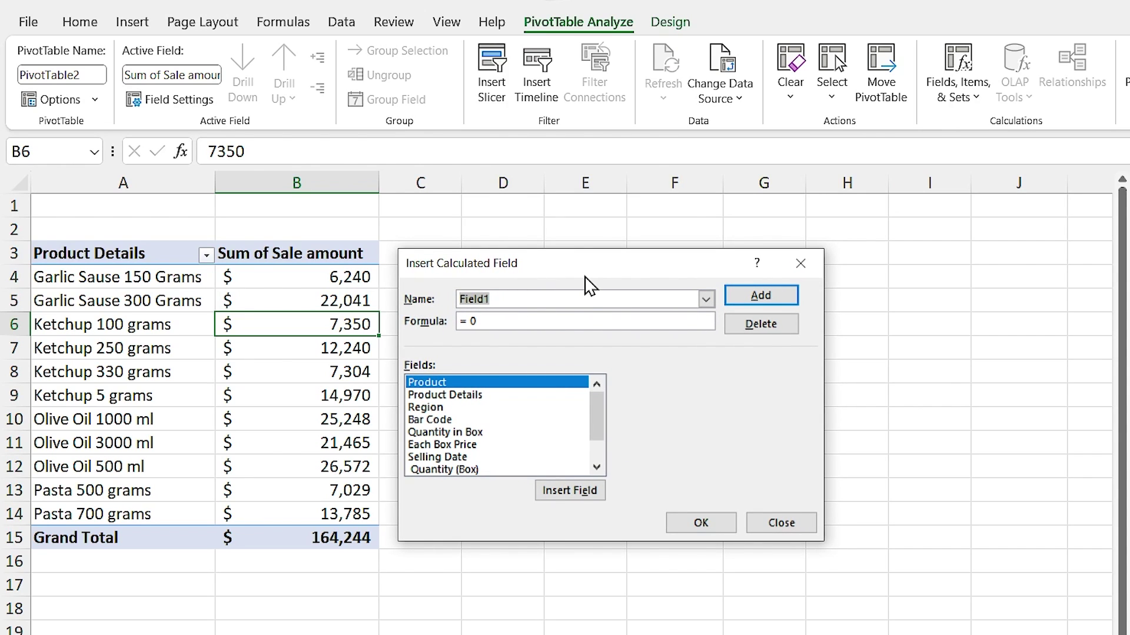
{"action": "type", "text": "Tax amount"}
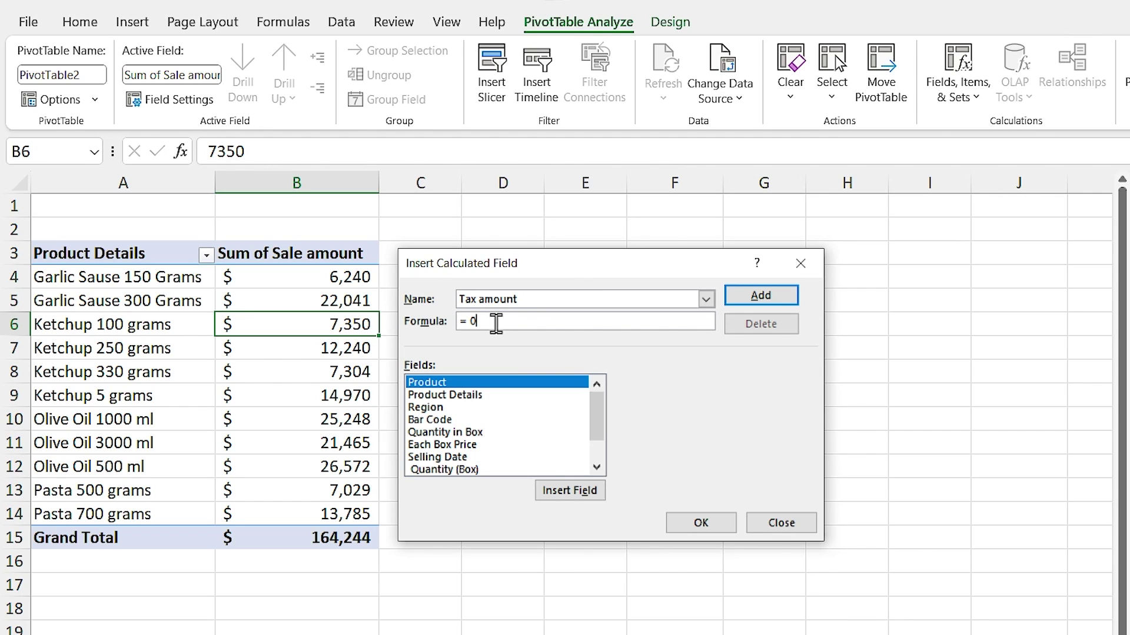
{"action": "left_click_drag", "start_coordinate": [597, 415], "coordinate": [601, 436]}
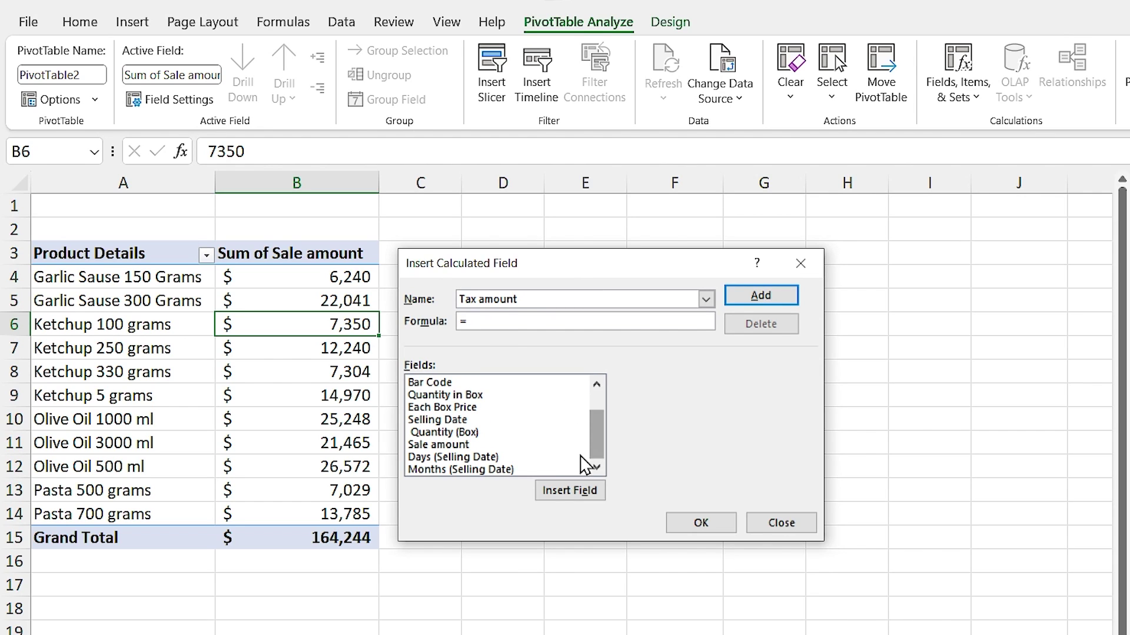
{"action": "left_click", "coordinate": [436, 445]}
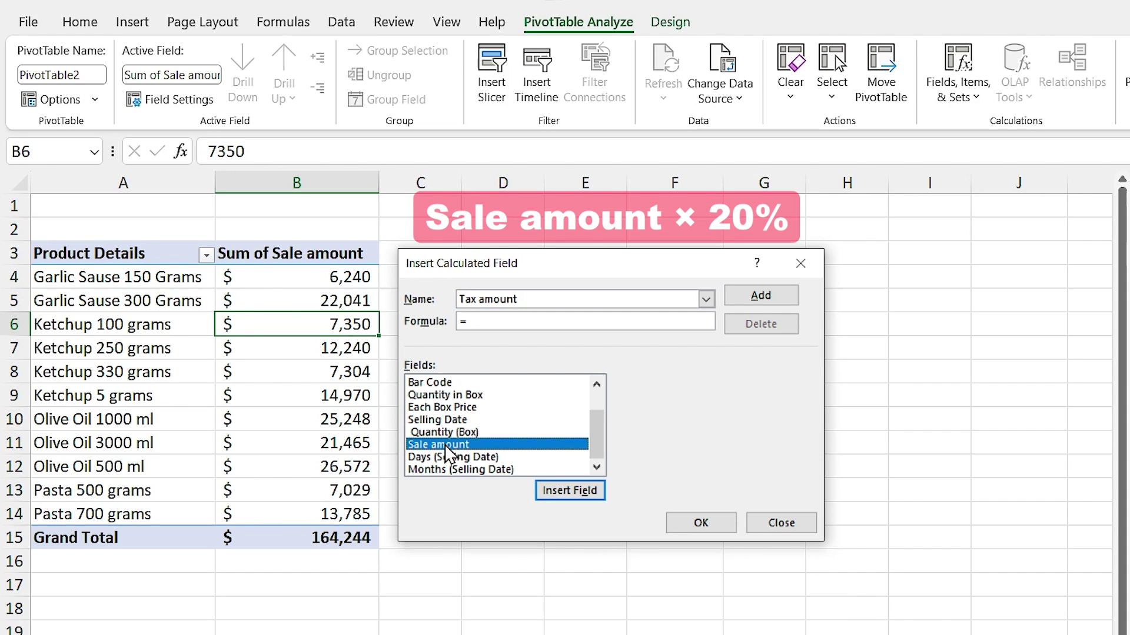
{"action": "double_click", "coordinate": [446, 446]}
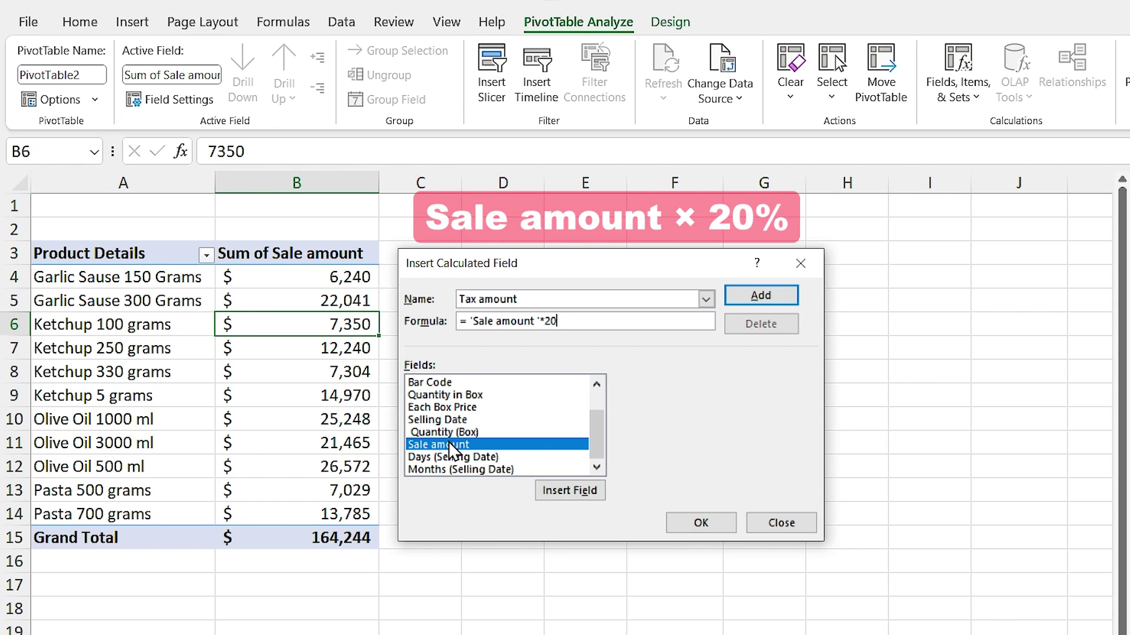
{"action": "type", "text": "*20%"}
{"action": "left_click", "coordinate": [703, 523]}
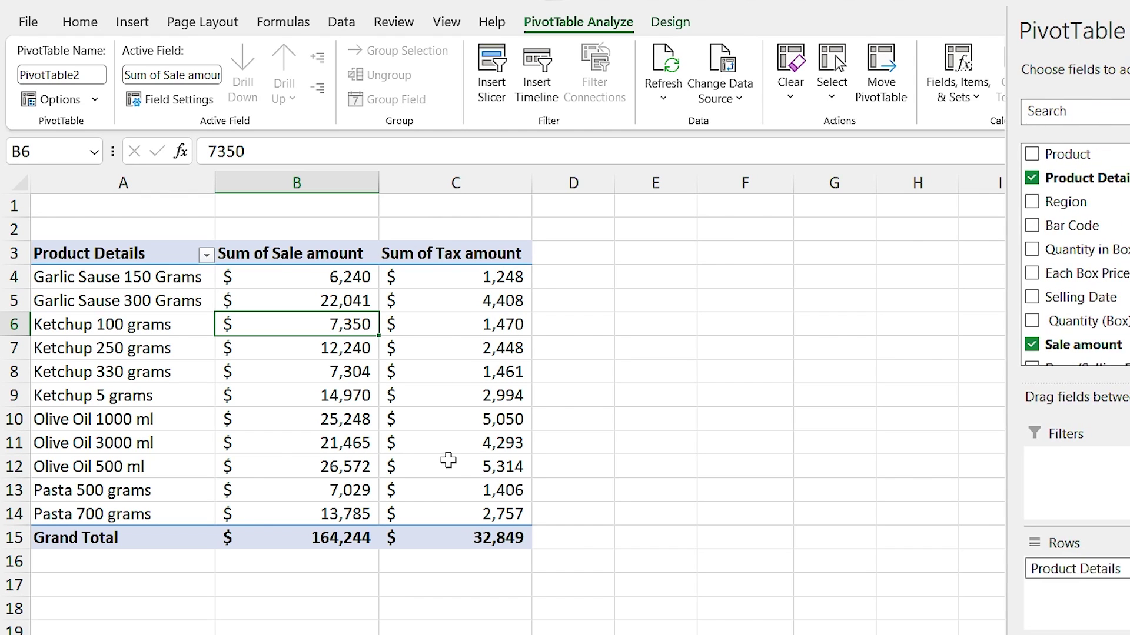
- Examine the Tax amount entry in the field list and the values in the Sum of Tax amount column
{"action": "scroll", "coordinate": [971, 335], "scroll_direction": "down", "scroll_amount": 2}
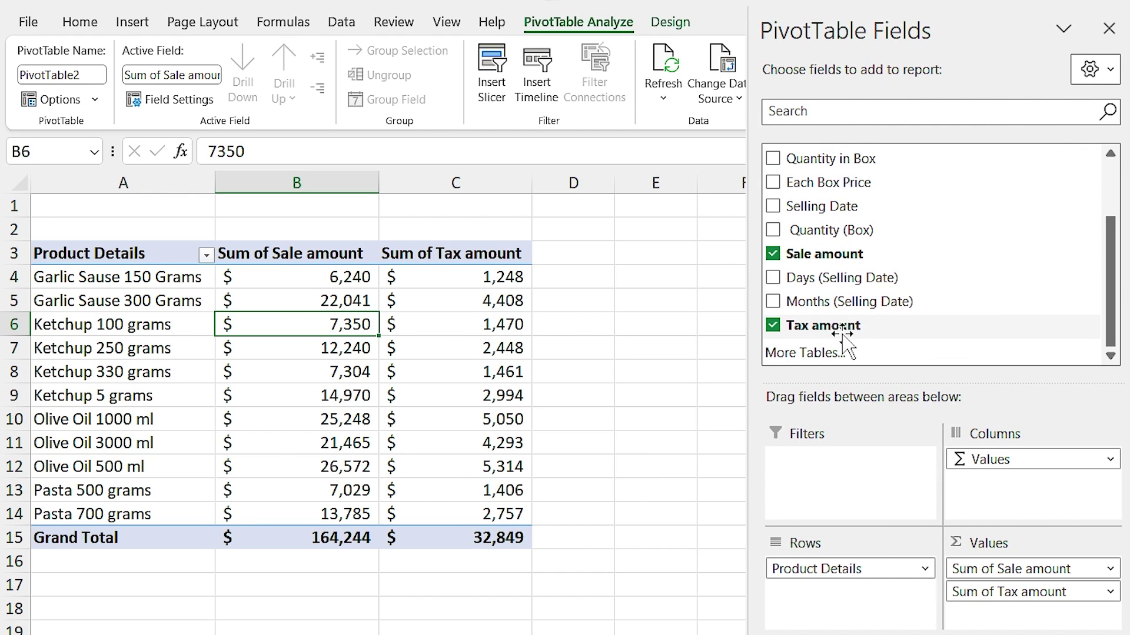
{"action": "left_click", "coordinate": [907, 331]}
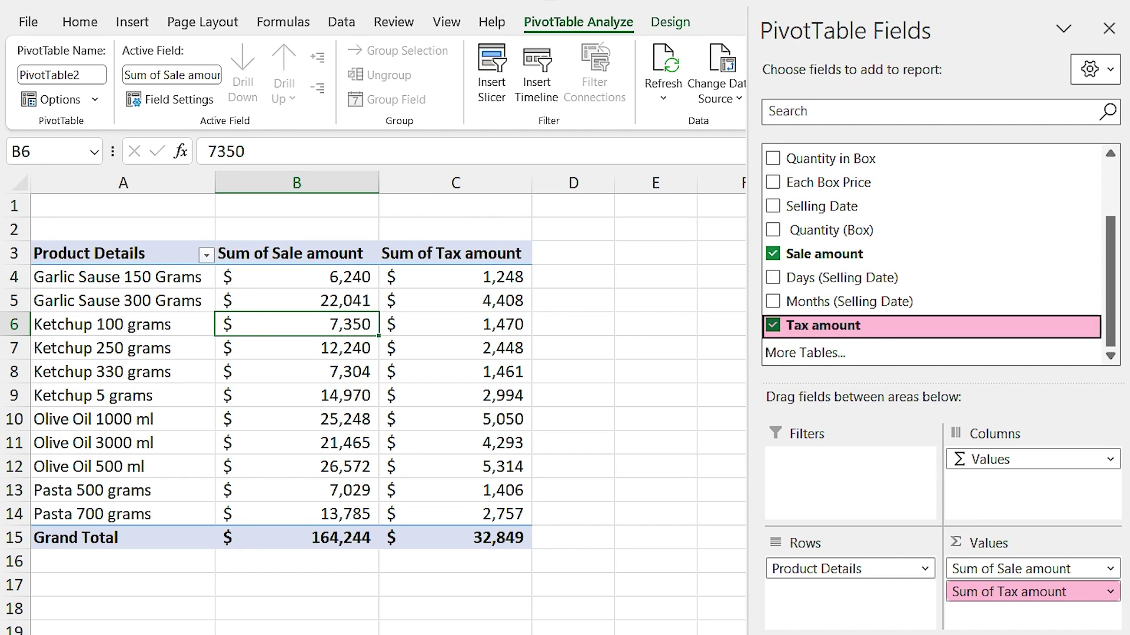
{"action": "left_click", "coordinate": [476, 357]}
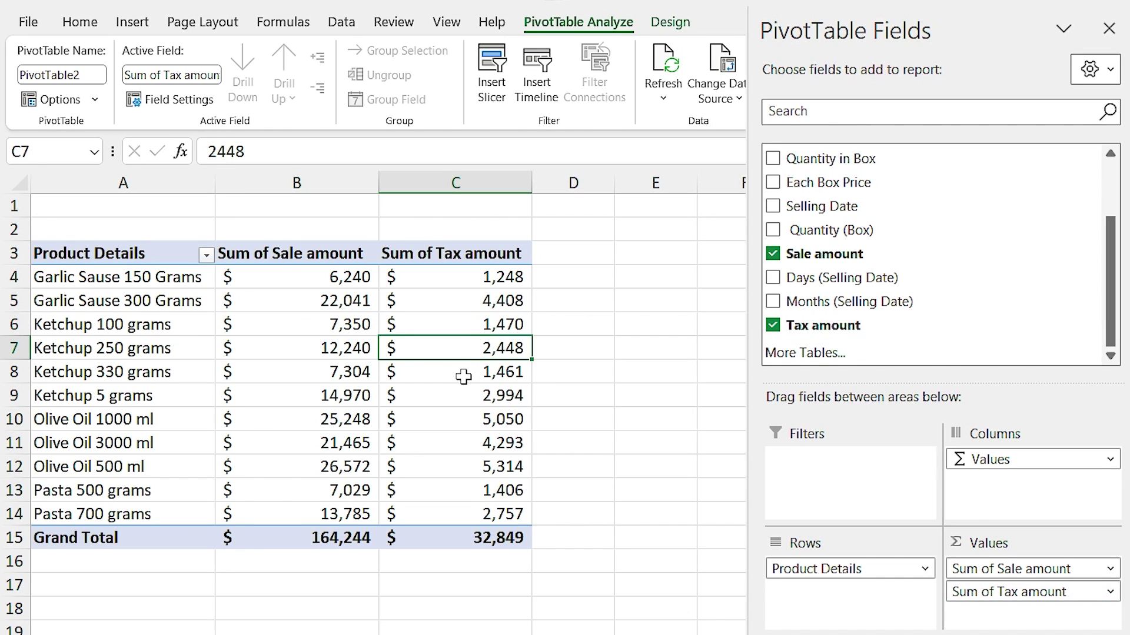
{"action": "mouse_move", "coordinate": [464, 377]}
{"action": "mouse_move", "coordinate": [440, 321]}
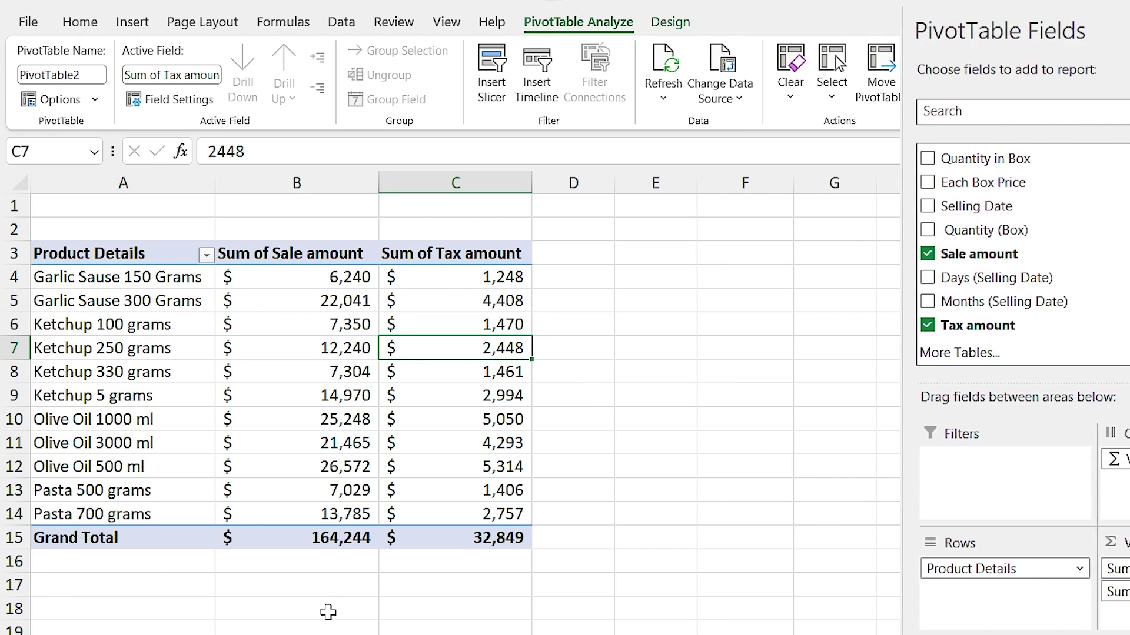
- Insert a calculated field named Net profit with the formula = 'Sale amount '- 'Tax amount'
{"action": "left_click", "coordinate": [959, 82]}
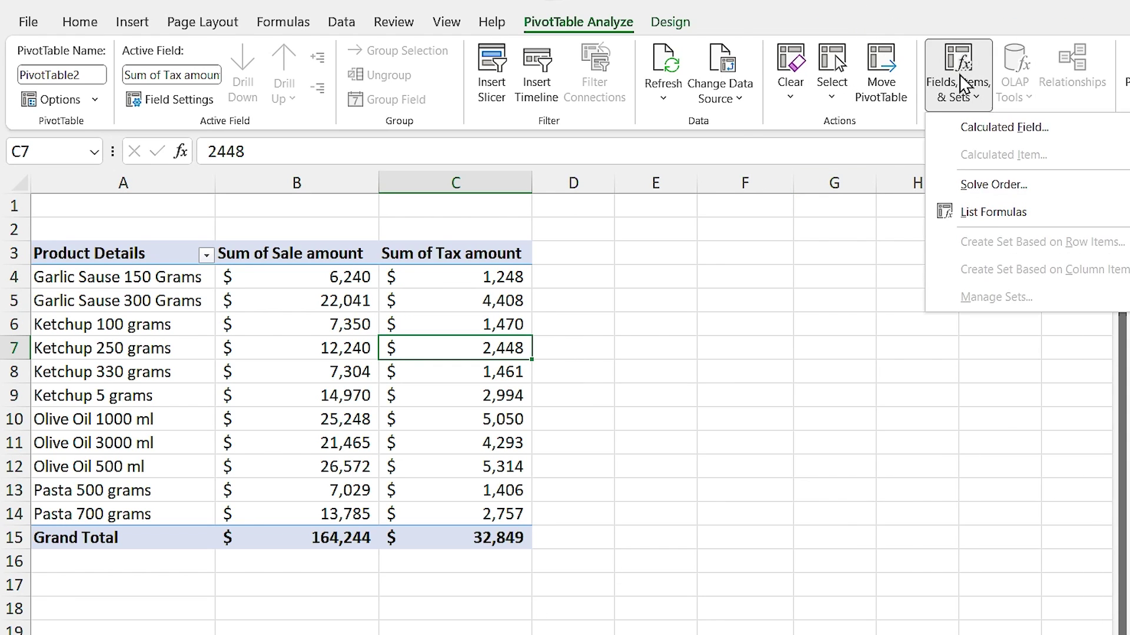
{"action": "left_click", "coordinate": [956, 130]}
{"action": "left_click_drag", "start_coordinate": [674, 274], "coordinate": [746, 270]}
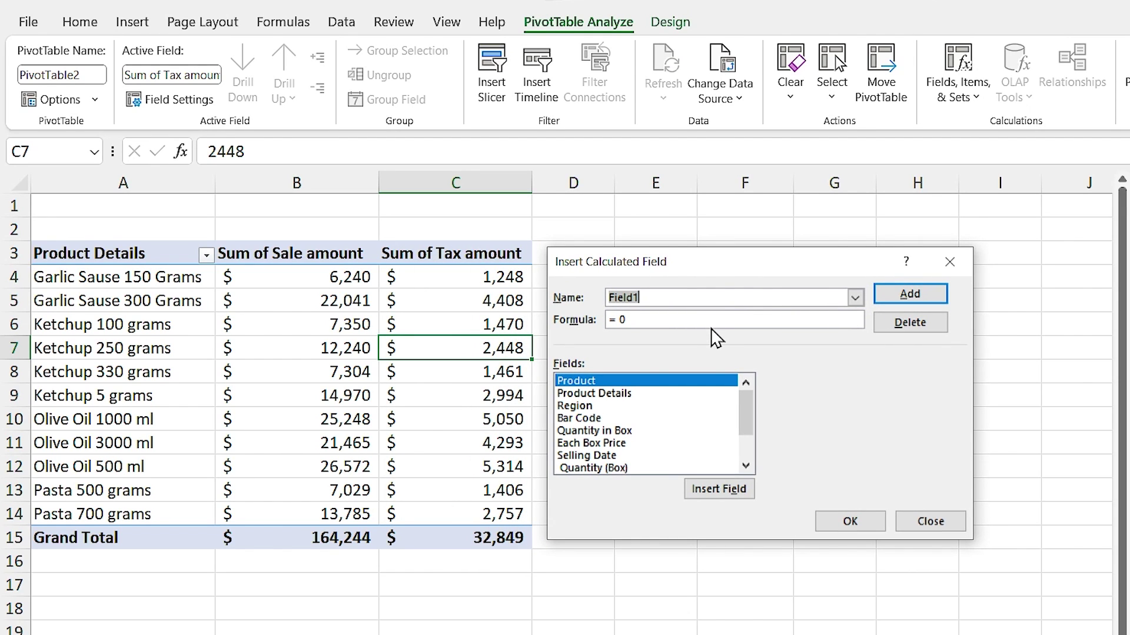
{"action": "type", "text": "Net profit"}
{"action": "left_click", "coordinate": [716, 322]}
{"action": "key", "text": "BackSpace"}
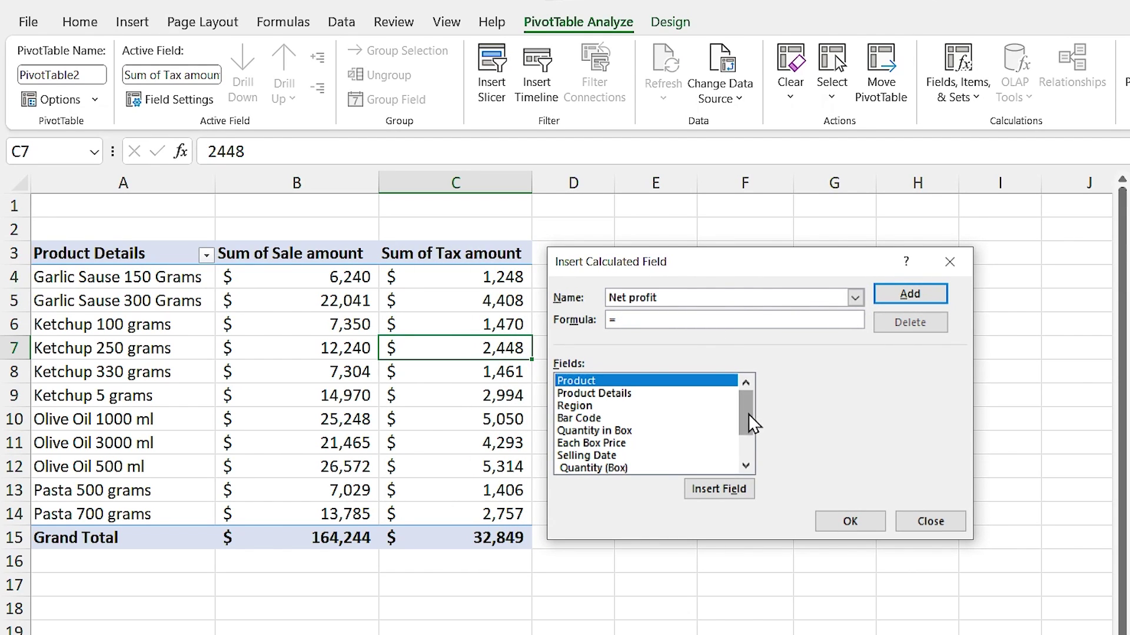
{"action": "left_click_drag", "start_coordinate": [753, 423], "coordinate": [752, 444]}
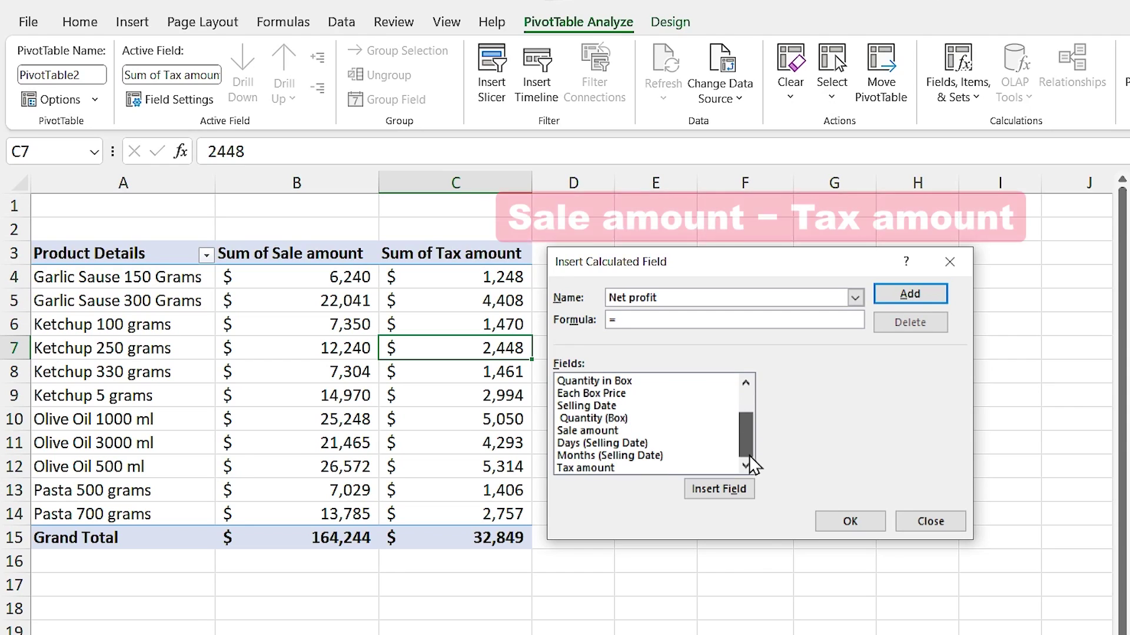
{"action": "double_click", "coordinate": [578, 432]}
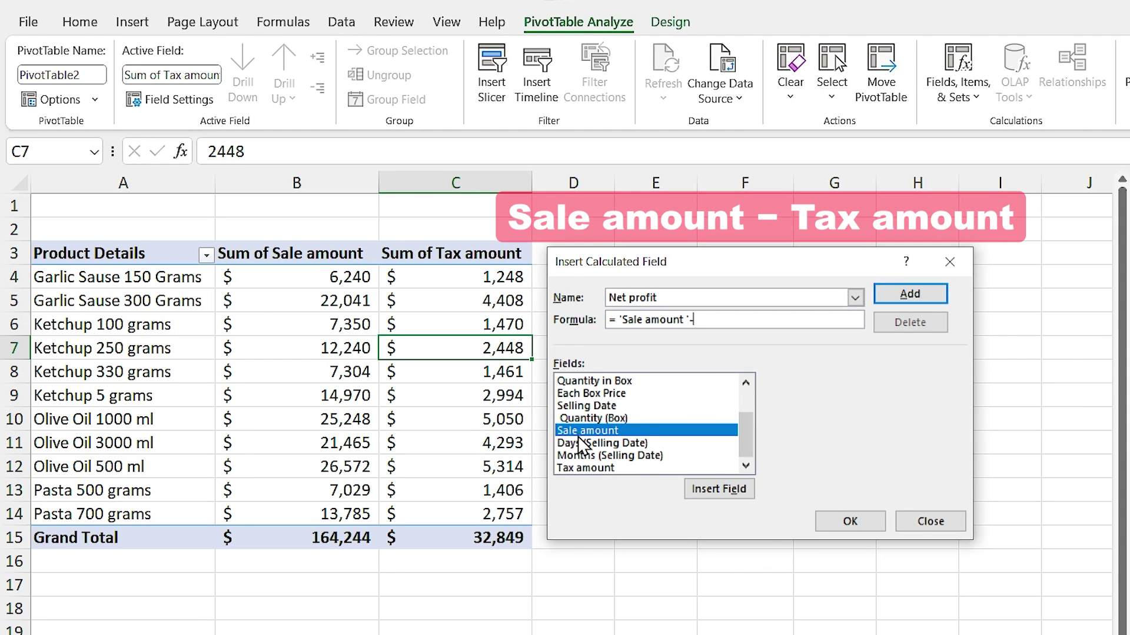
{"action": "type", "text": "-"}
{"action": "double_click", "coordinate": [583, 468]}
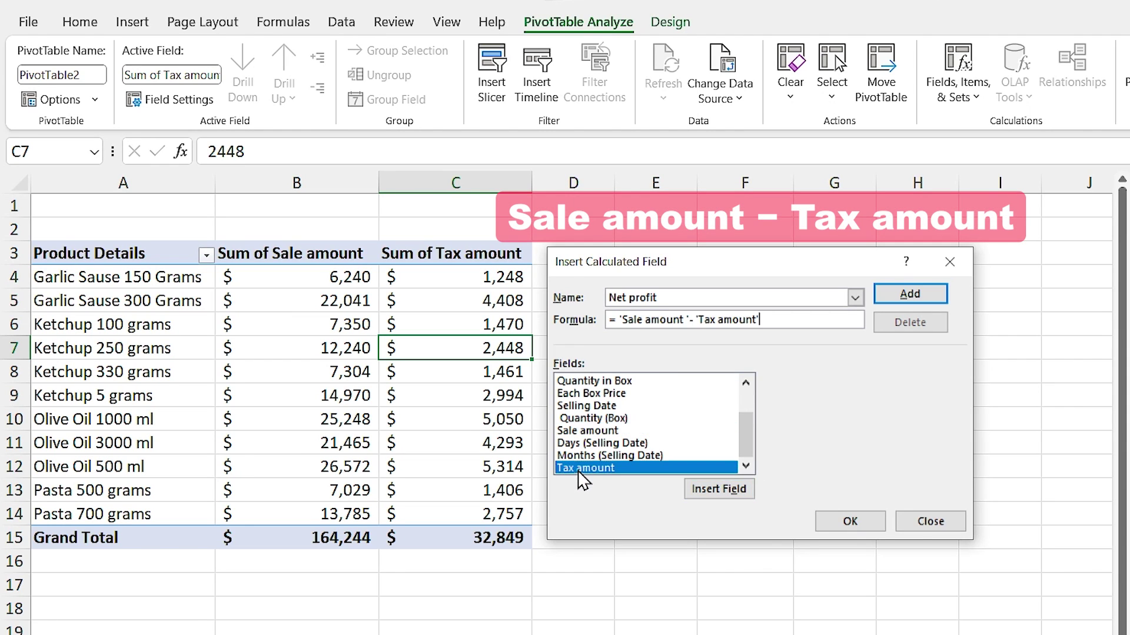
{"action": "left_click", "coordinate": [851, 523]}
{"action": "left_click", "coordinate": [615, 416]}
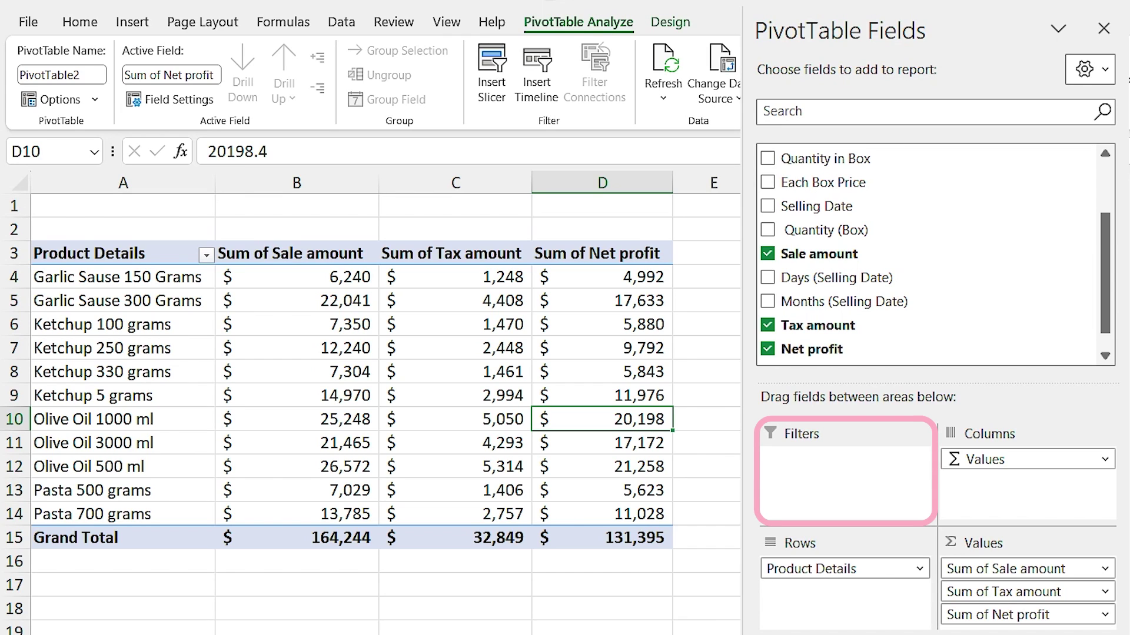
- Filter the pivot table to Mar using Months (Selling Date) as a report filter, and remove that field again
{"action": "left_click_drag", "start_coordinate": [836, 302], "coordinate": [847, 479]}
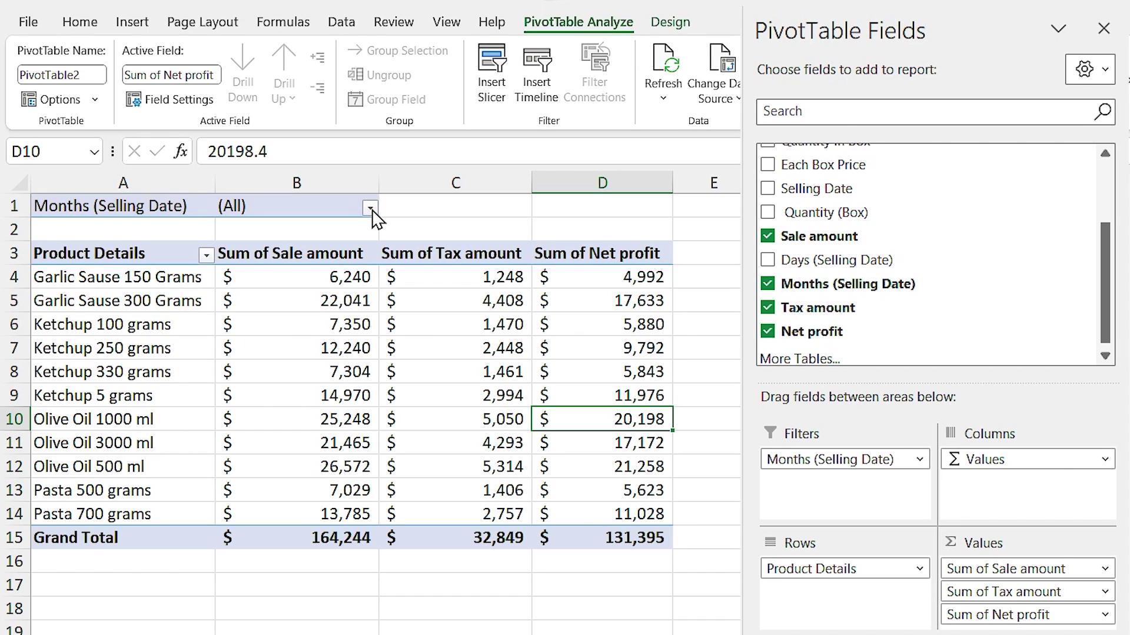
{"action": "left_click", "coordinate": [370, 208]}
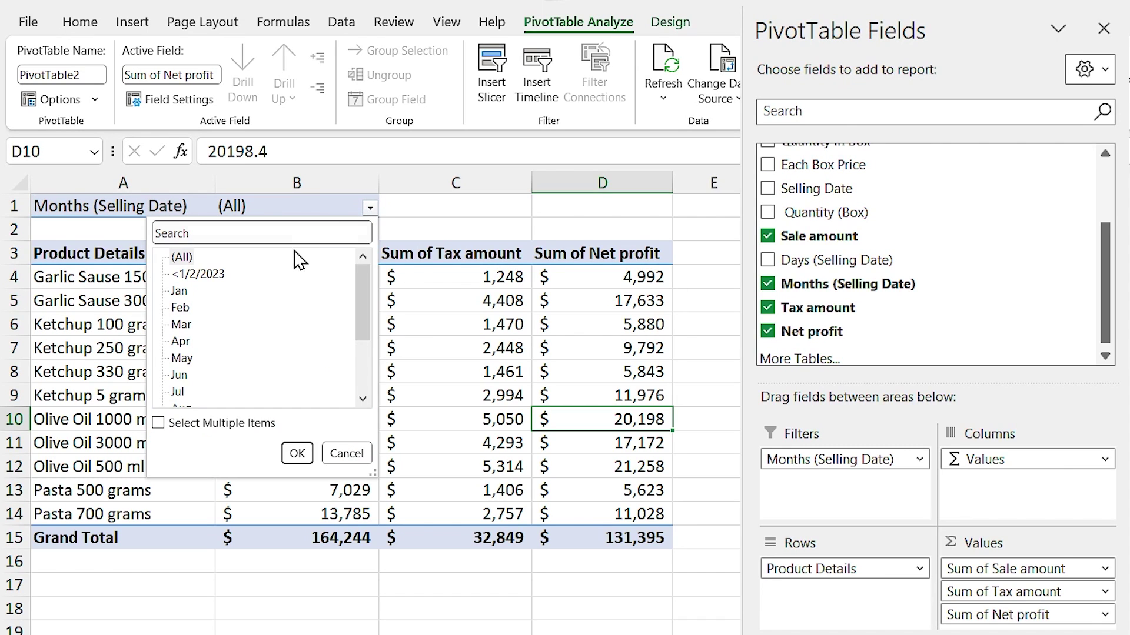
{"action": "left_click", "coordinate": [180, 325]}
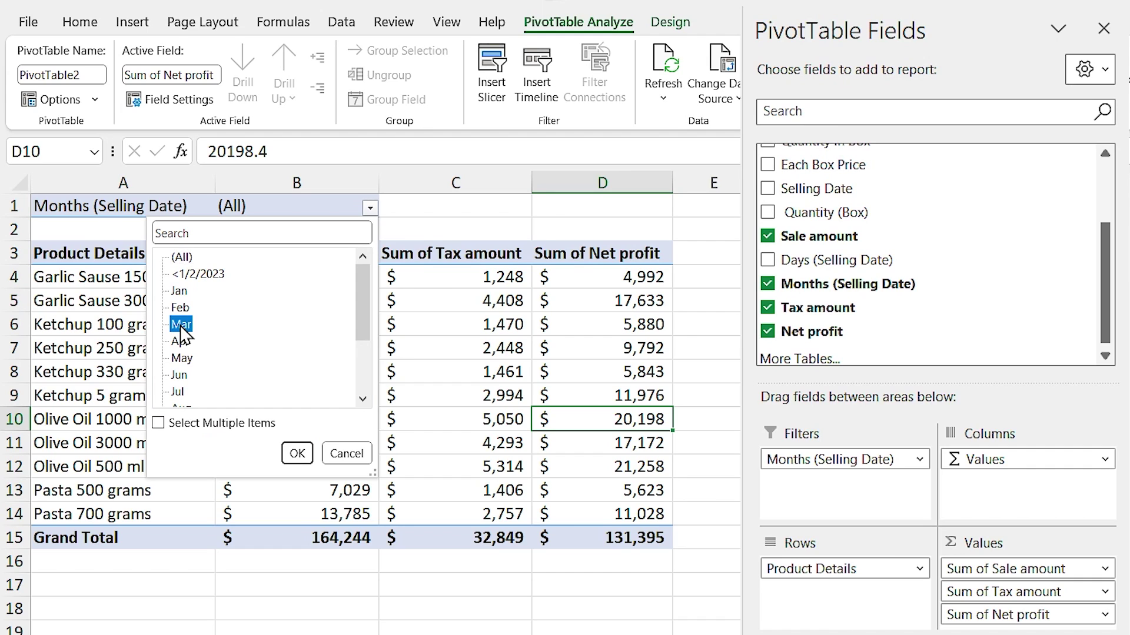
{"action": "left_click", "coordinate": [297, 454]}
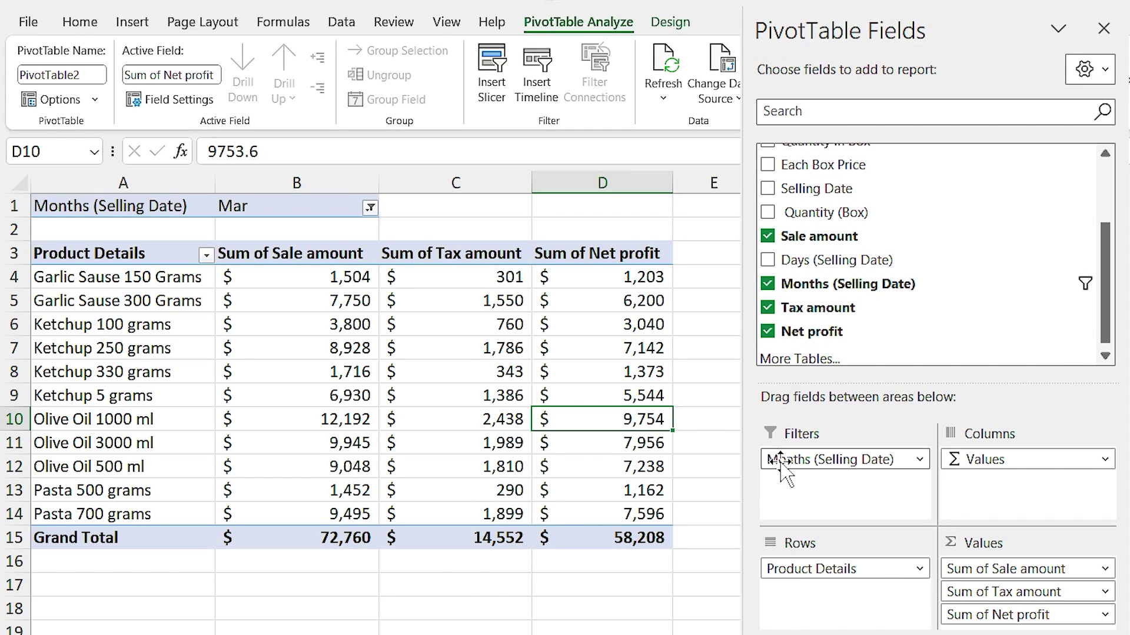
{"action": "left_click_drag", "start_coordinate": [784, 461], "coordinate": [743, 460]}
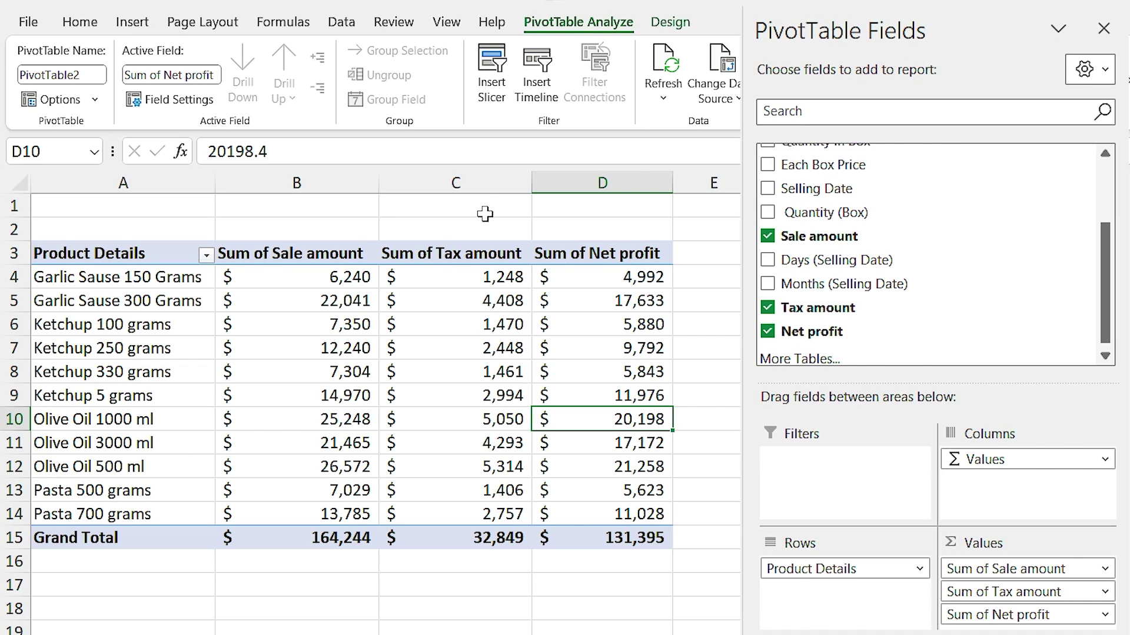
- Insert a Region slicer and place it beside the pivot table, next to the Sum of Net profit column
{"action": "left_click", "coordinate": [493, 90]}
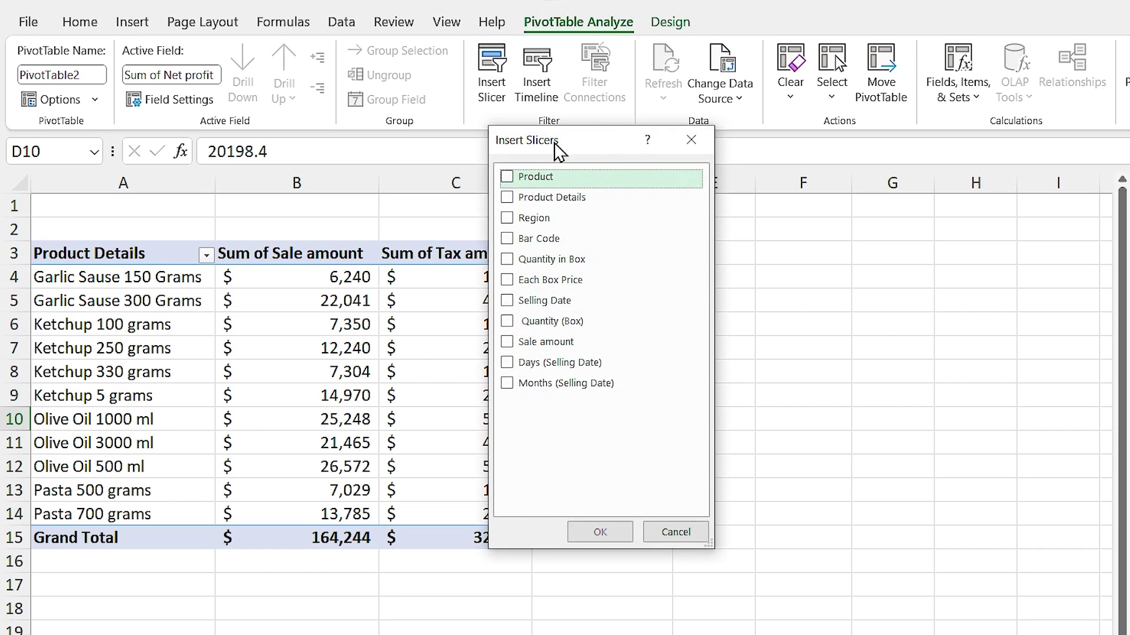
{"action": "left_click_drag", "start_coordinate": [560, 143], "coordinate": [754, 221]}
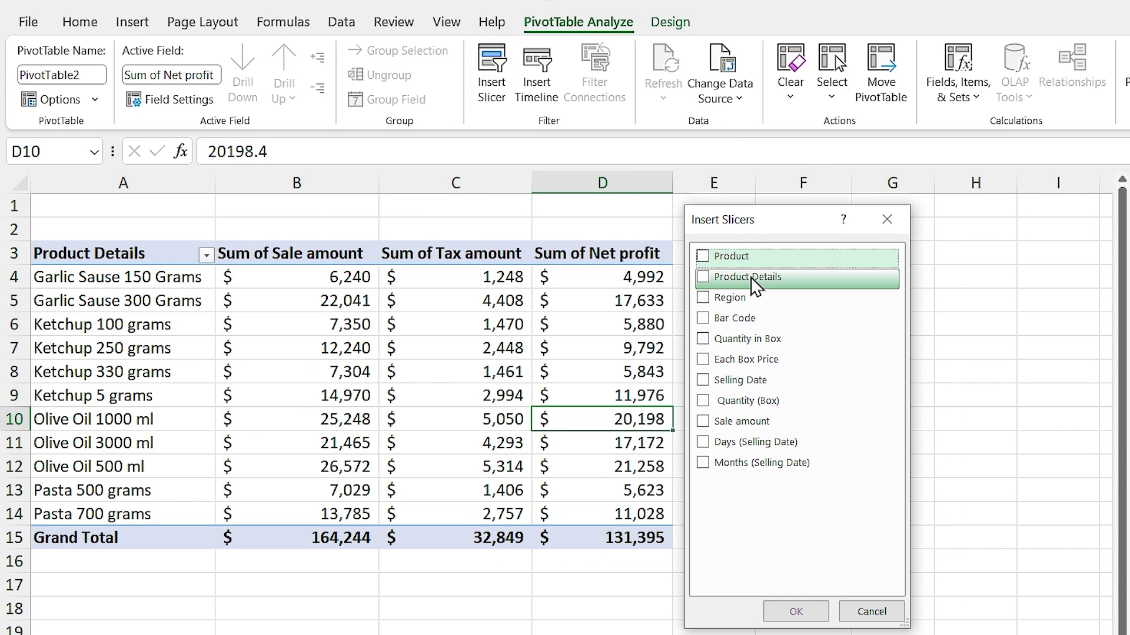
{"action": "left_click", "coordinate": [712, 298]}
{"action": "left_click", "coordinate": [791, 614]}
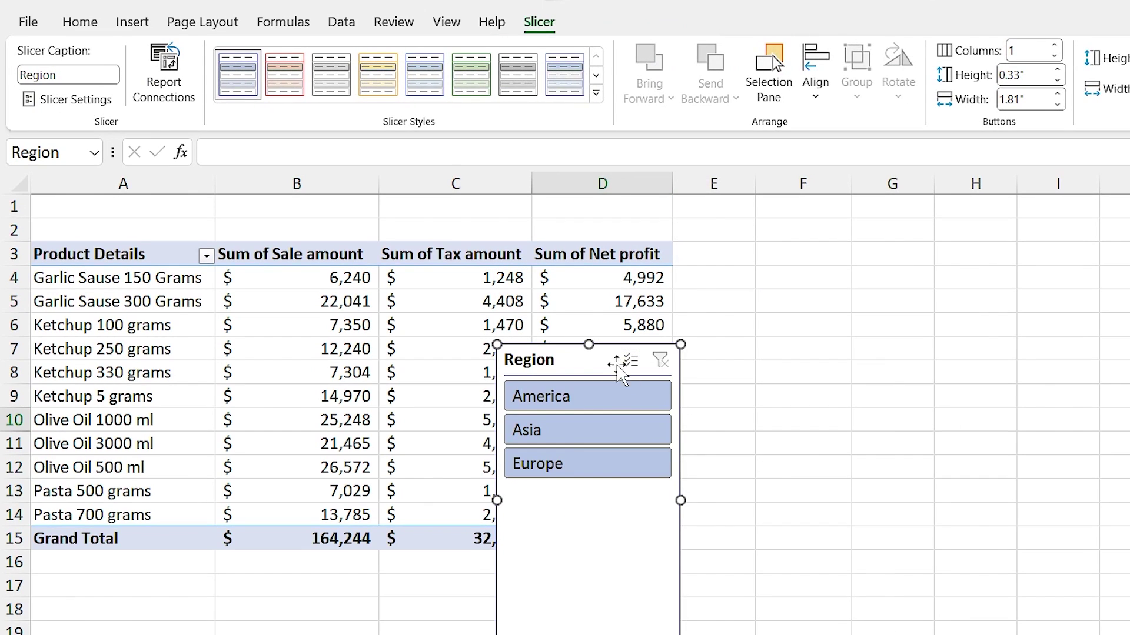
{"action": "left_click_drag", "start_coordinate": [575, 363], "coordinate": [757, 260]}
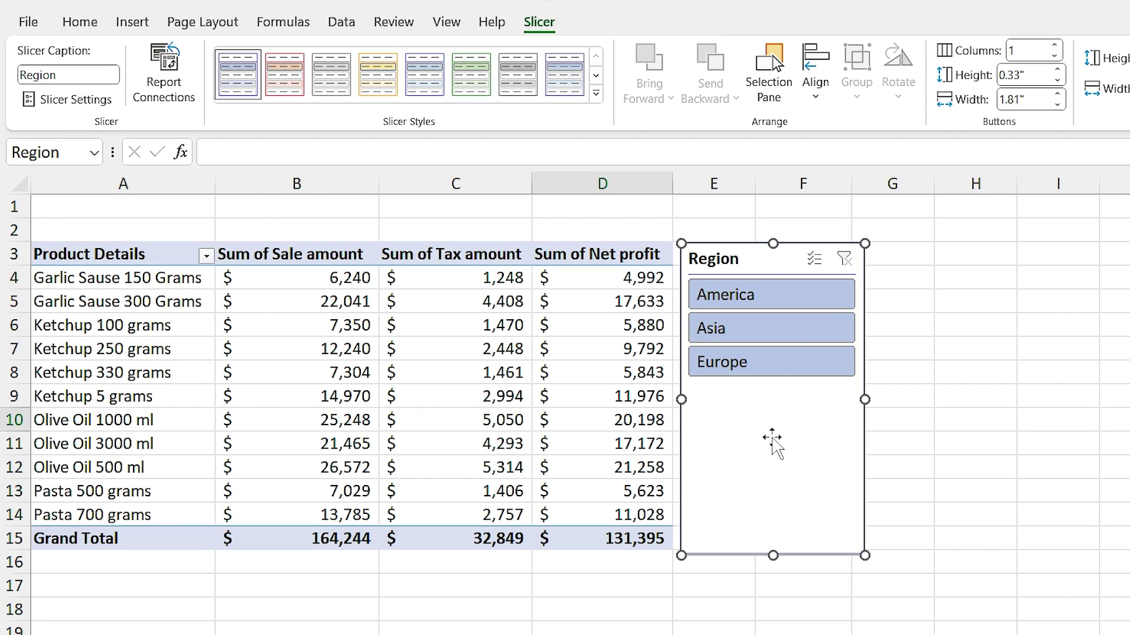
- Filter the pivot table by Asia, Europe and America in turn, ending with Europe and Asia selected together in the Region slicer
{"action": "left_click", "coordinate": [744, 343]}
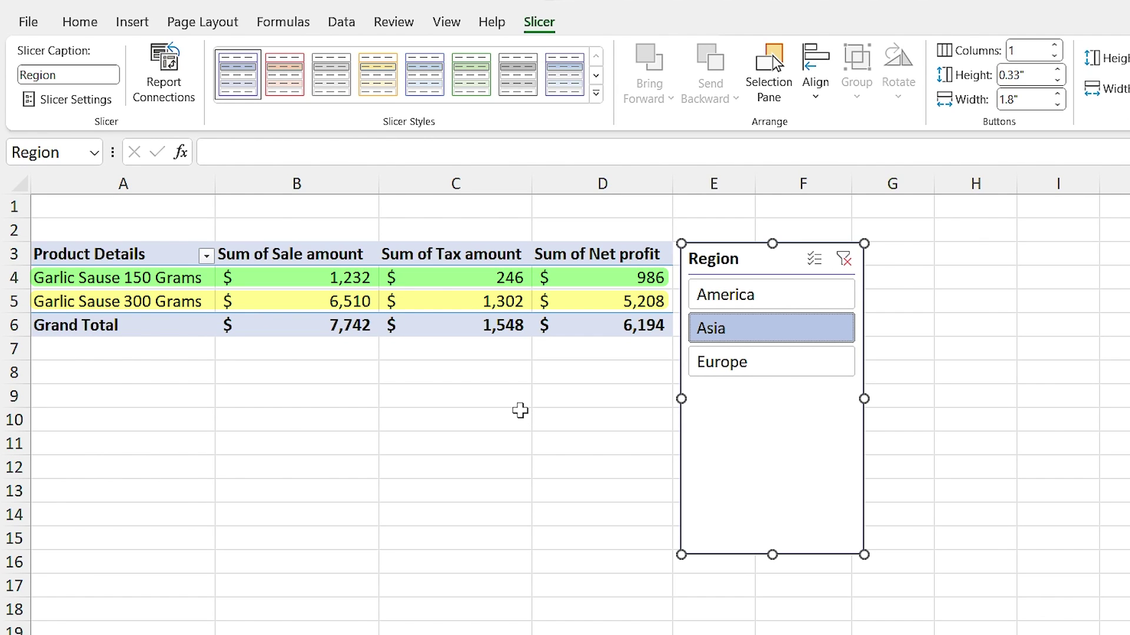
{"action": "left_click", "coordinate": [723, 375]}
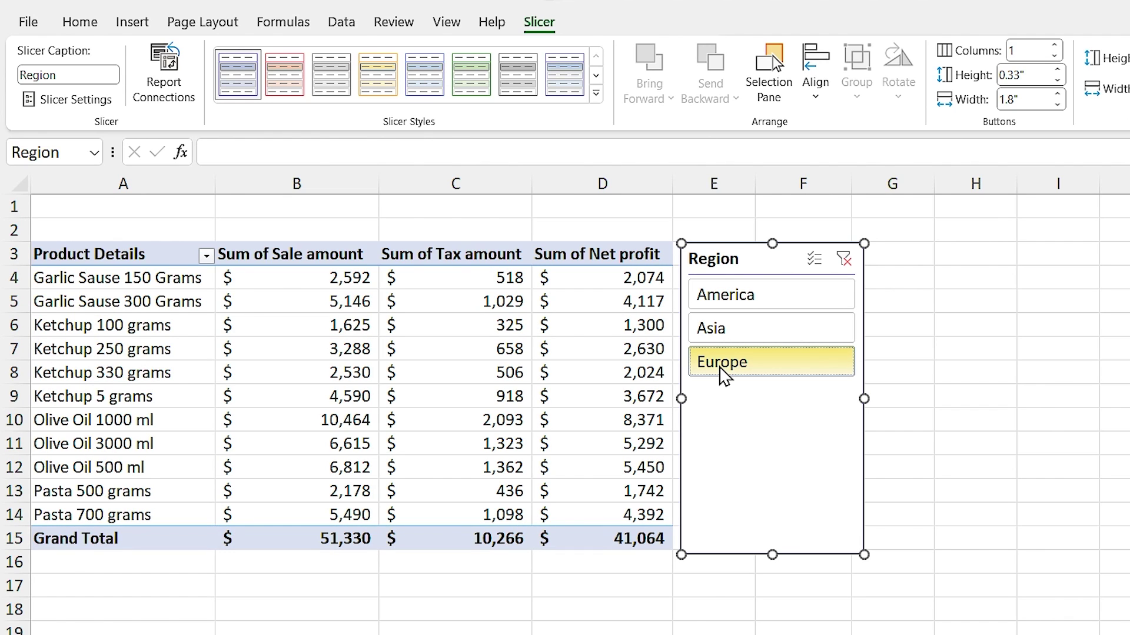
{"action": "left_click", "coordinate": [763, 306]}
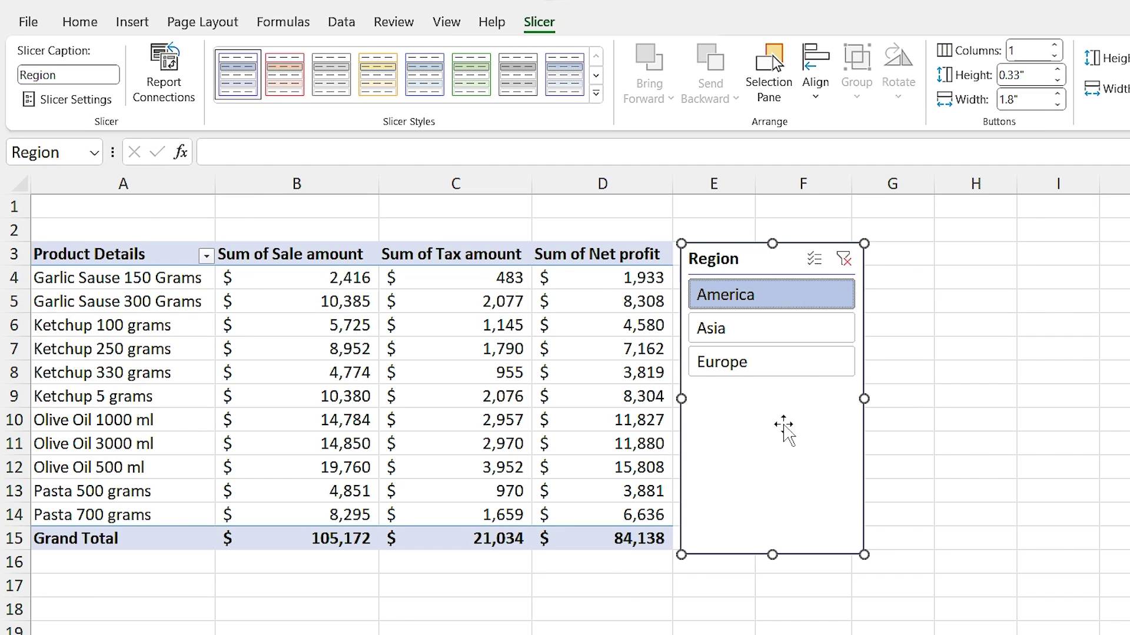
{"action": "left_click", "coordinate": [750, 366]}
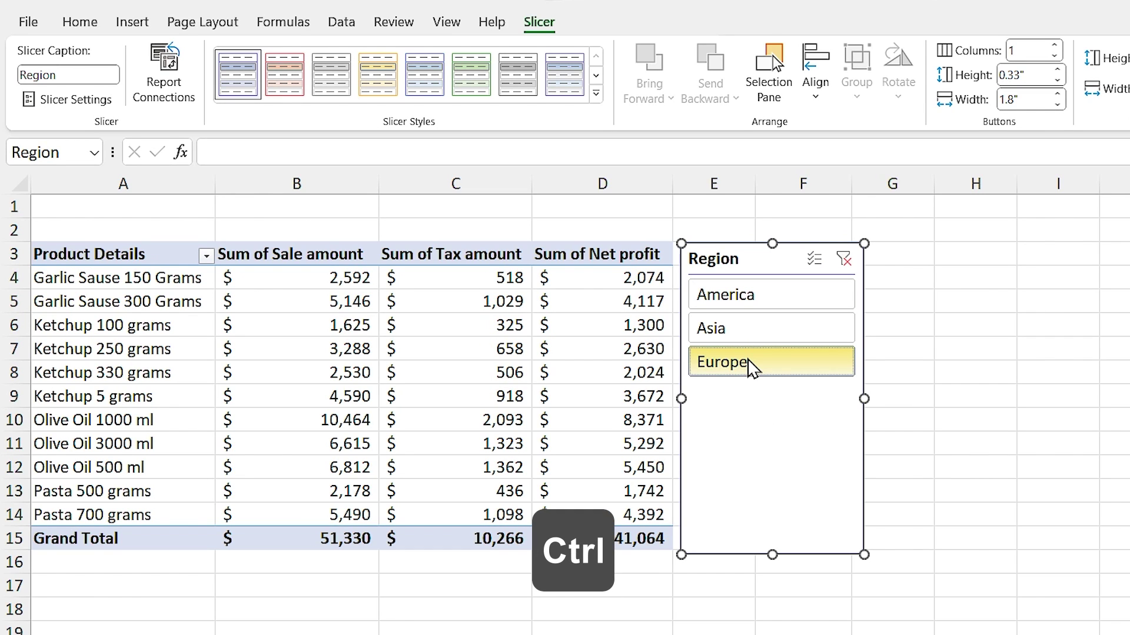
{"action": "left_click", "coordinate": [742, 333], "text": "ctrl"}
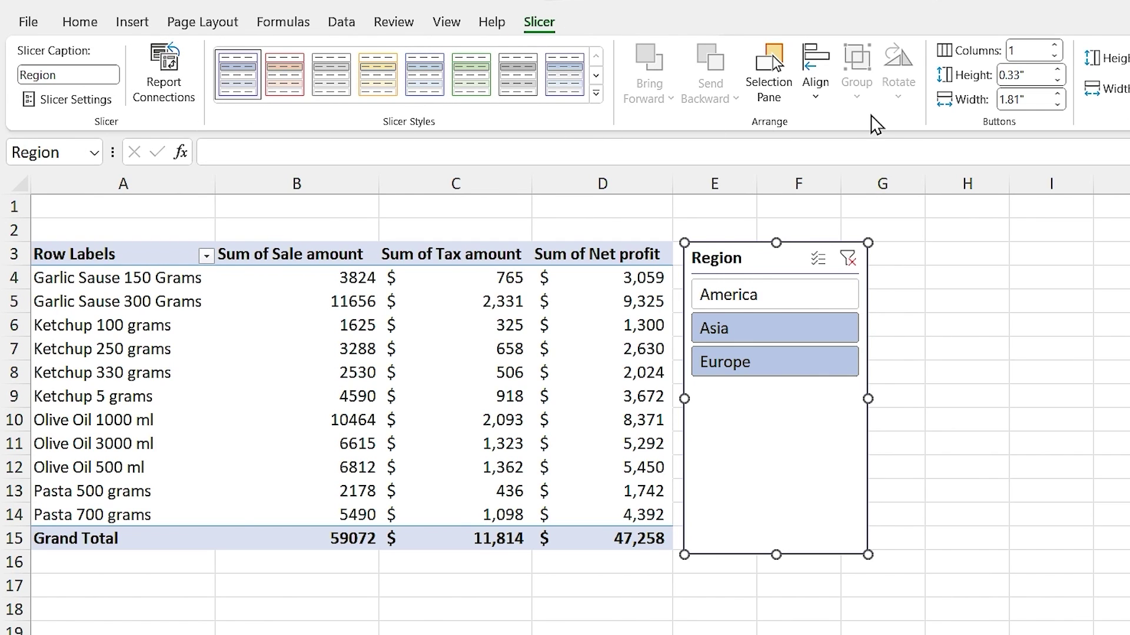
- Arrange the Region slicer's buttons in 3 columns and make the slicer wider and shorter to fit them in one row
{"action": "left_click", "coordinate": [1054, 46]}
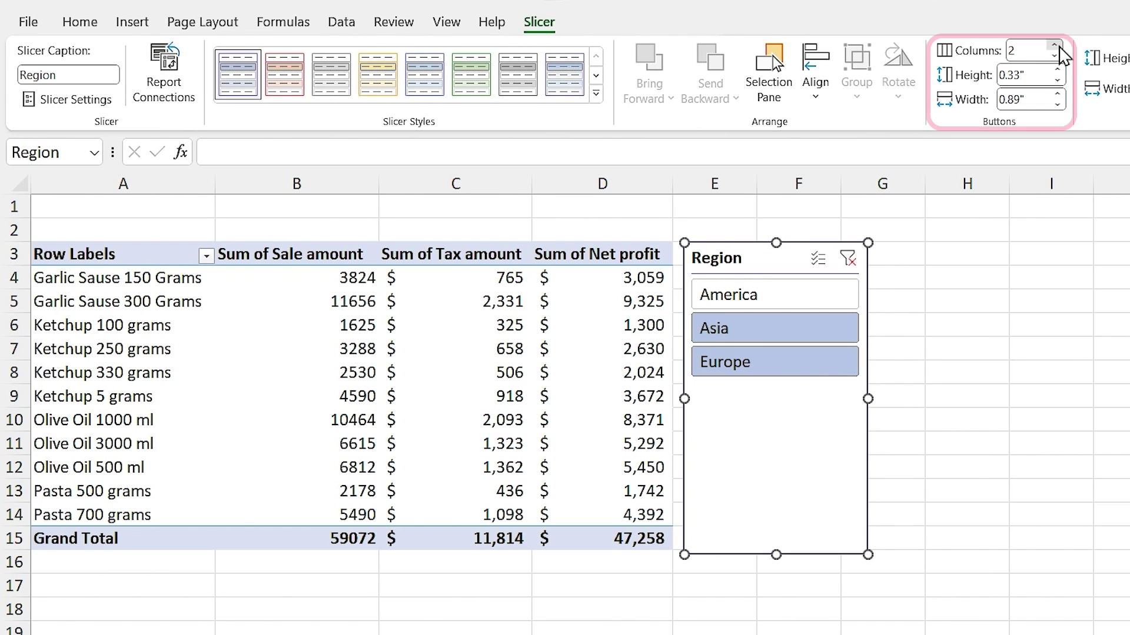
{"action": "left_click", "coordinate": [1054, 46]}
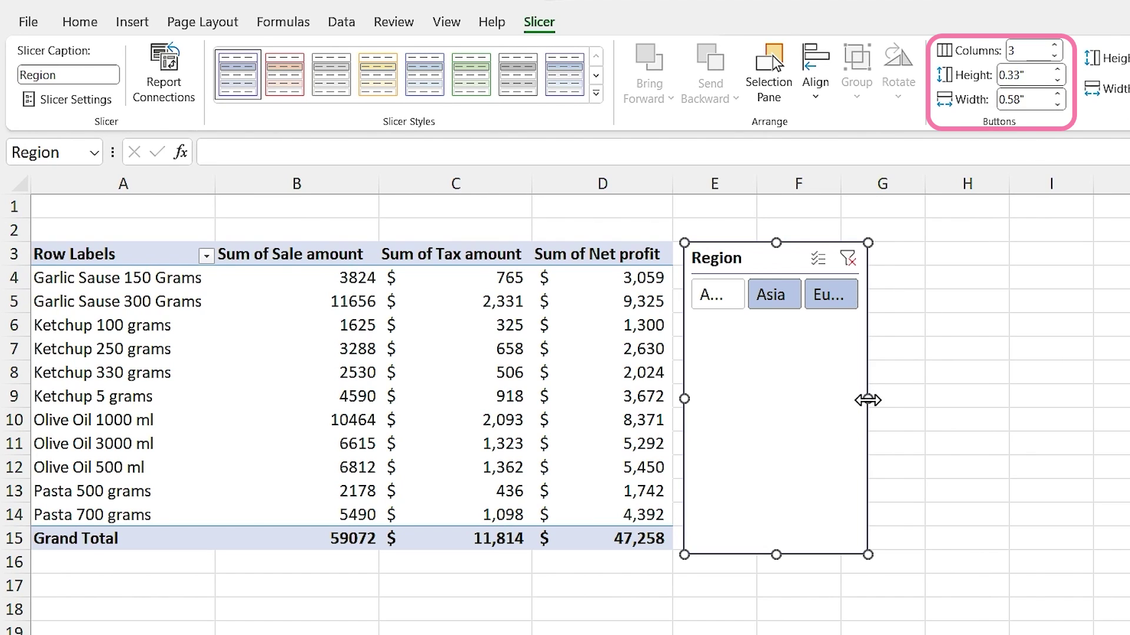
{"action": "left_click_drag", "start_coordinate": [868, 400], "coordinate": [1006, 387]}
{"action": "left_click_drag", "start_coordinate": [844, 555], "coordinate": [863, 365]}
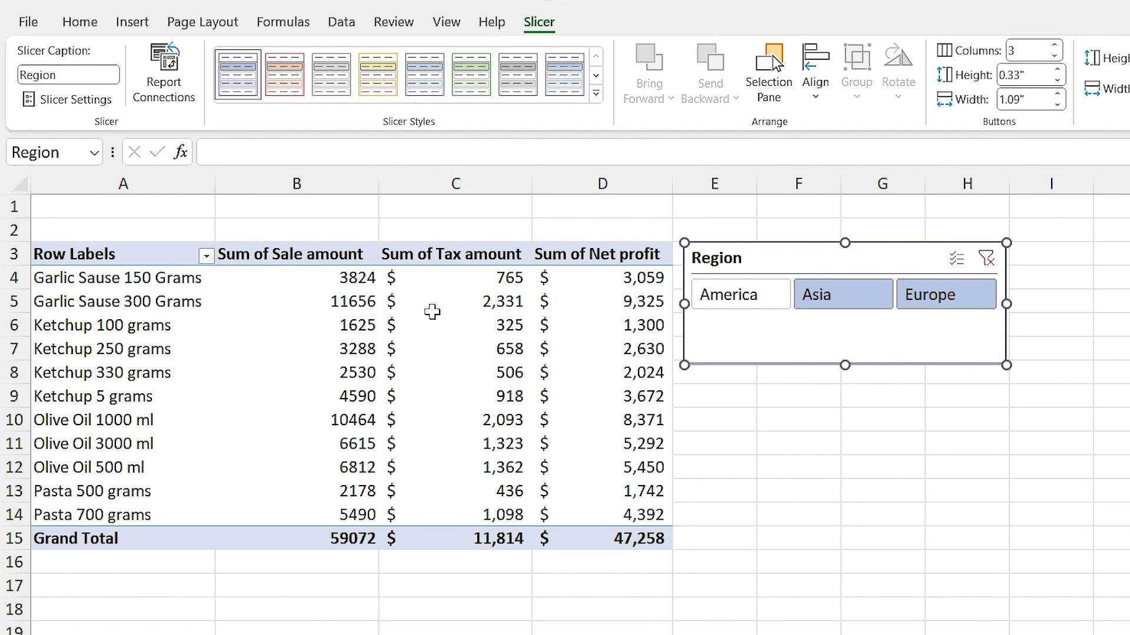
- Insert a Selling Date timeline for the pivot table and place it below the Region slicer
{"action": "left_click", "coordinate": [436, 323]}
{"action": "left_click", "coordinate": [571, 25]}
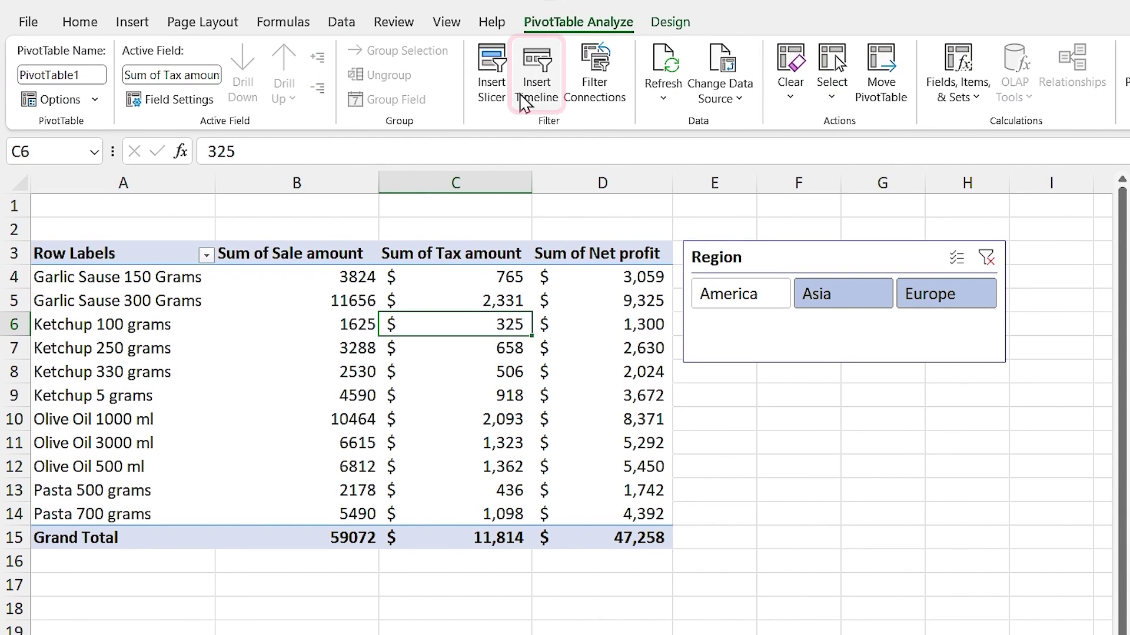
{"action": "left_click", "coordinate": [538, 89]}
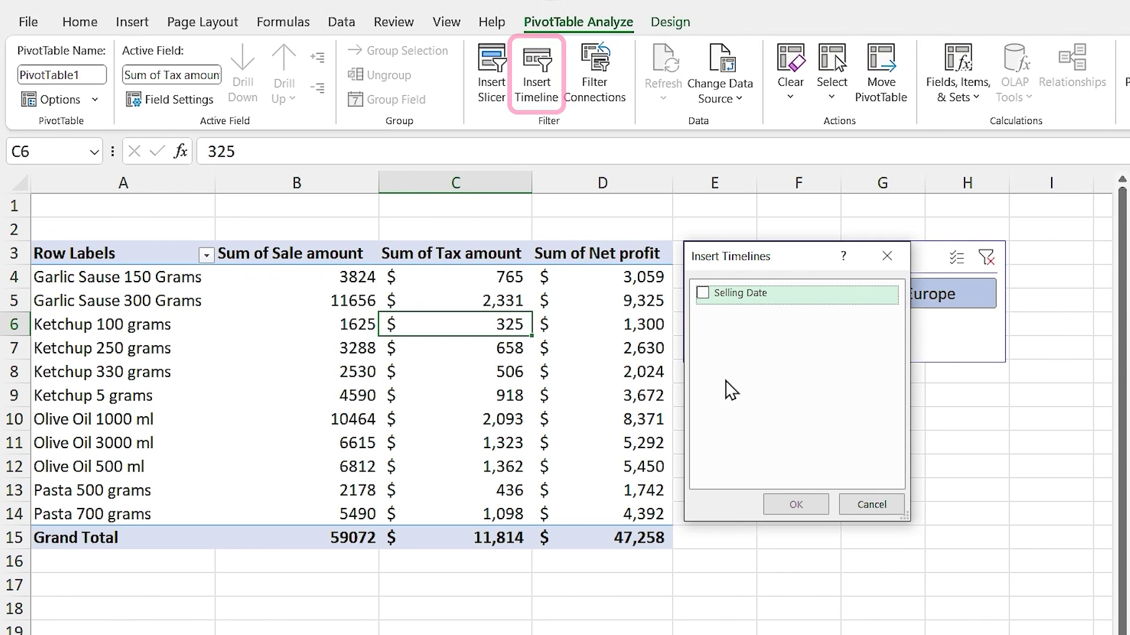
{"action": "left_click", "coordinate": [702, 294]}
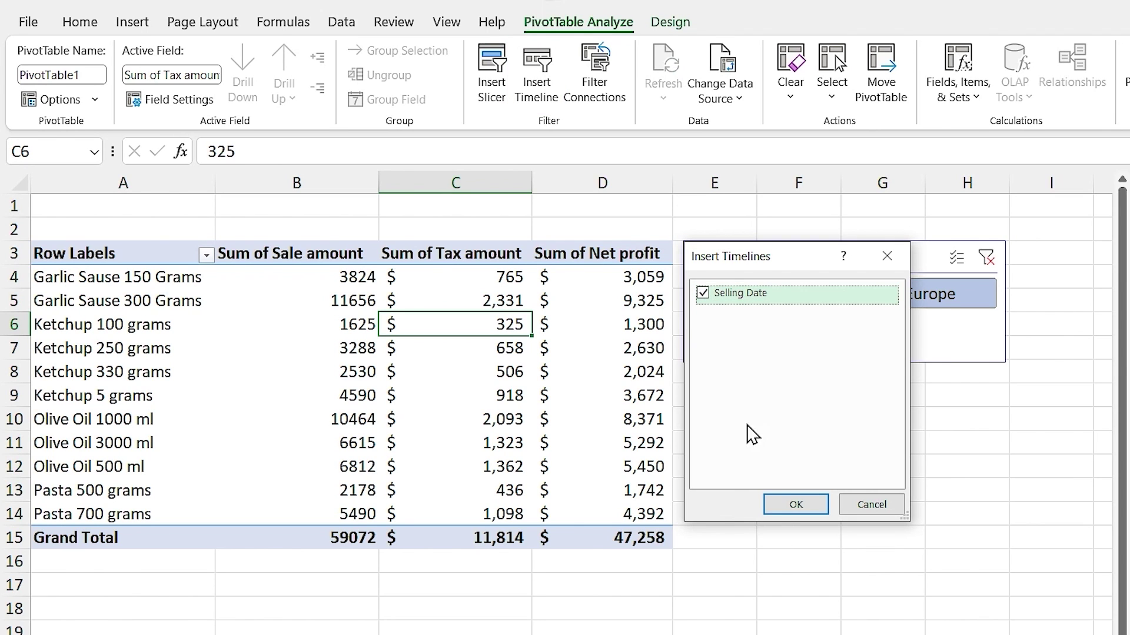
{"action": "left_click", "coordinate": [792, 507]}
{"action": "left_click_drag", "start_coordinate": [667, 419], "coordinate": [1034, 413]}
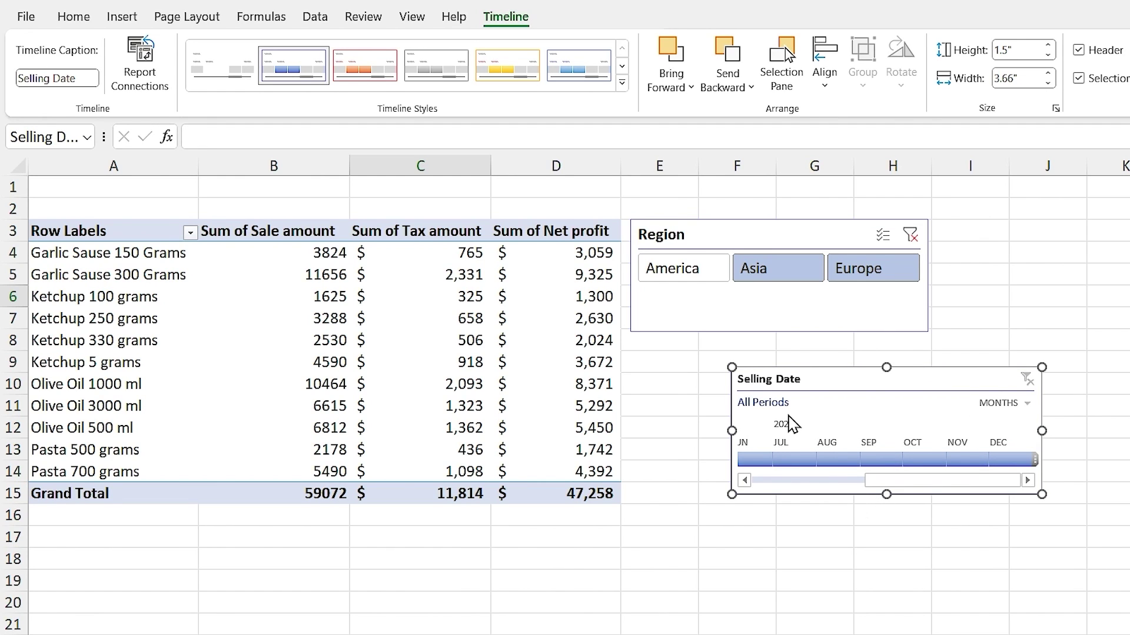
- Set the Region slicer and the Selling Date timeline both to 4" wide and align their left edges
{"action": "left_click", "coordinate": [781, 312], "text": "ctrl"}
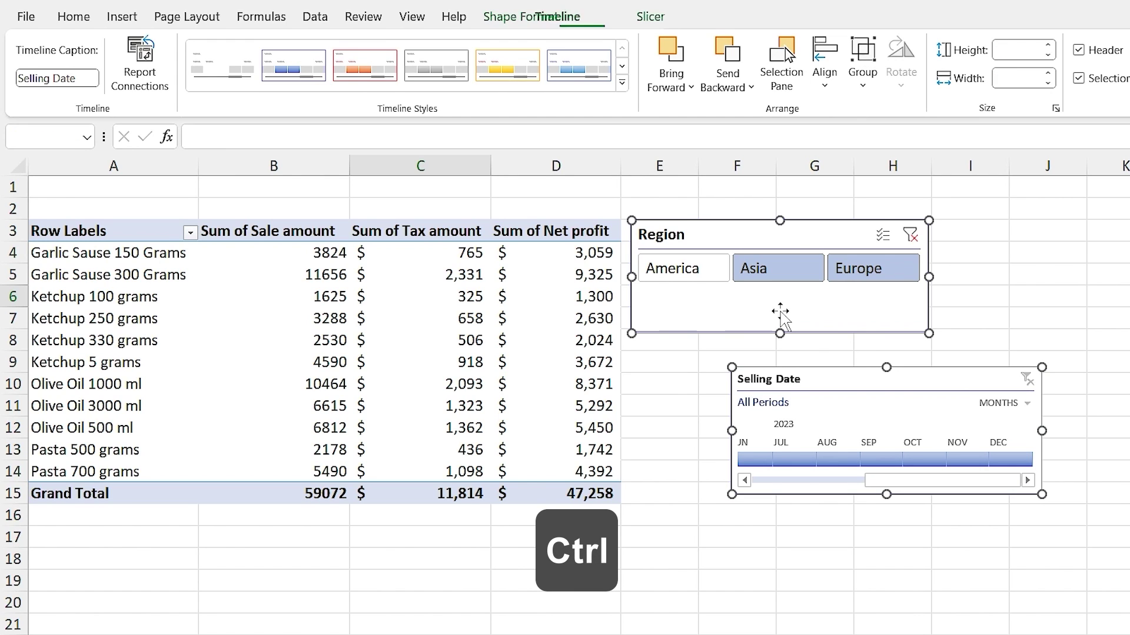
{"action": "left_click", "coordinate": [651, 22]}
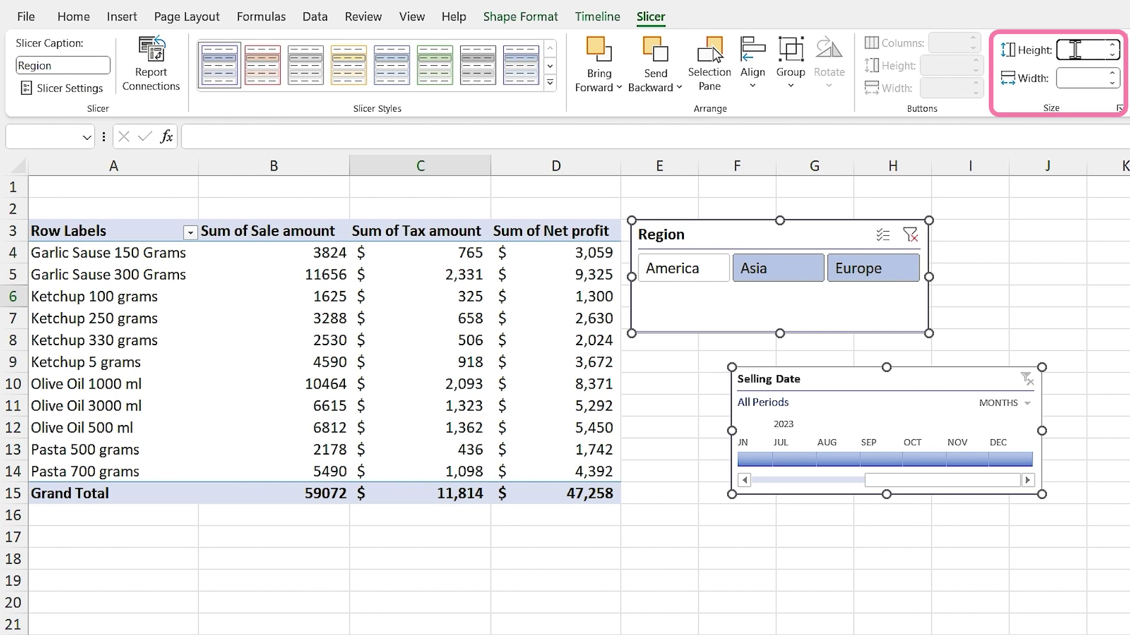
{"action": "left_click", "coordinate": [1088, 77]}
{"action": "type", "text": "4"}
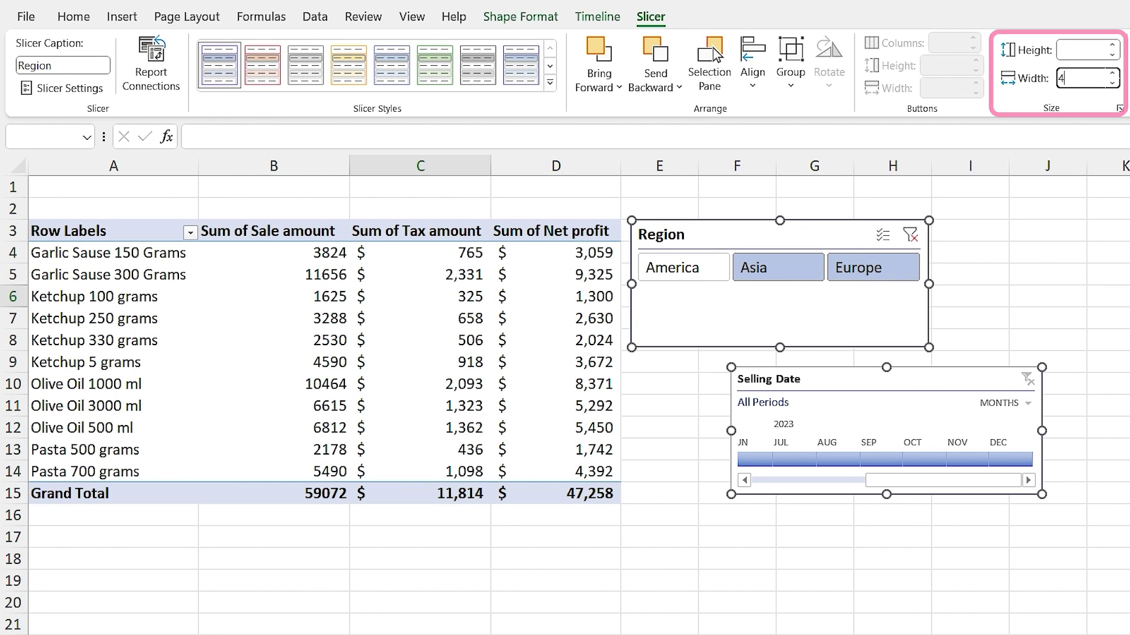
{"action": "key", "text": "Return"}
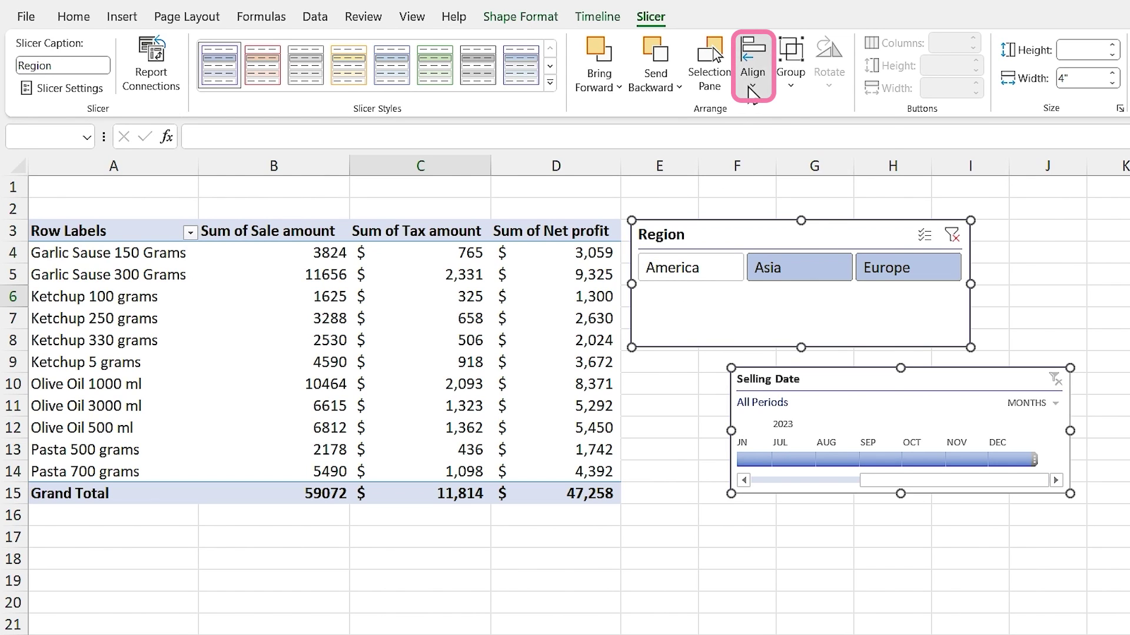
{"action": "left_click", "coordinate": [746, 88]}
{"action": "left_click", "coordinate": [765, 112]}
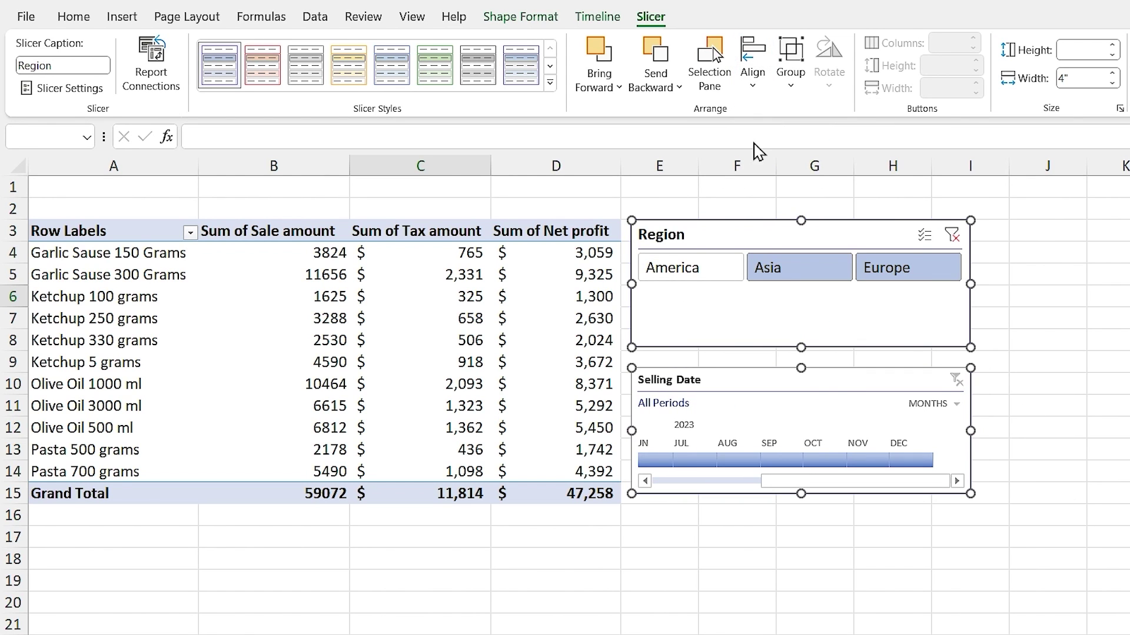
{"action": "left_click", "coordinate": [514, 366]}
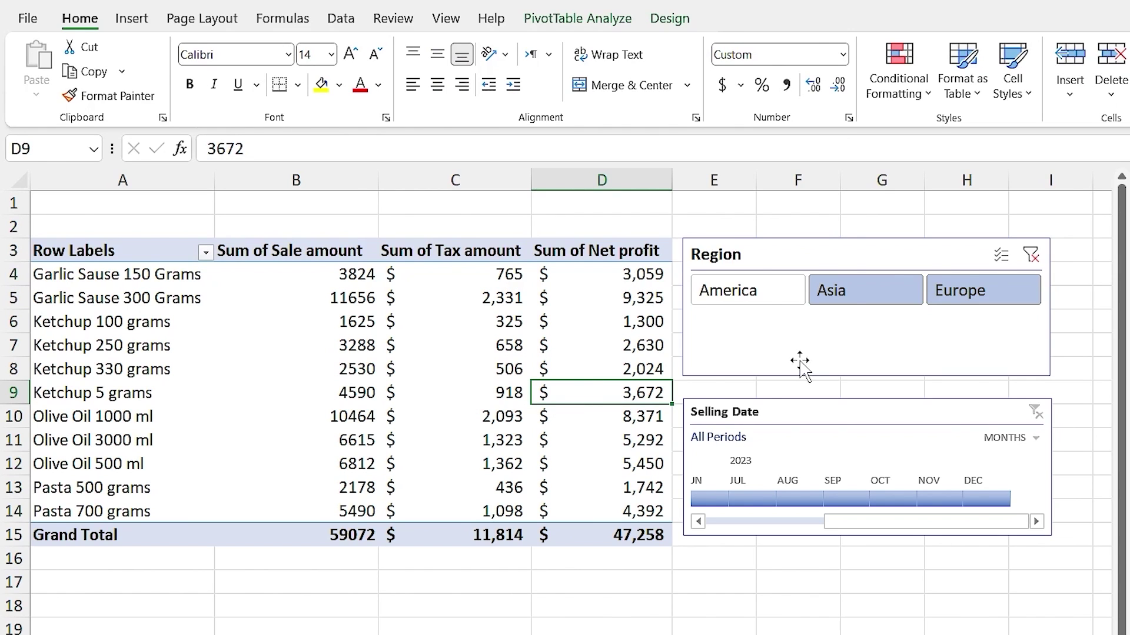
- Filter the pivot table to America in the Region slicer and to February 2023 in the Selling Date timeline
{"action": "left_click", "coordinate": [743, 296]}
{"action": "left_click_drag", "start_coordinate": [831, 522], "coordinate": [726, 518]}
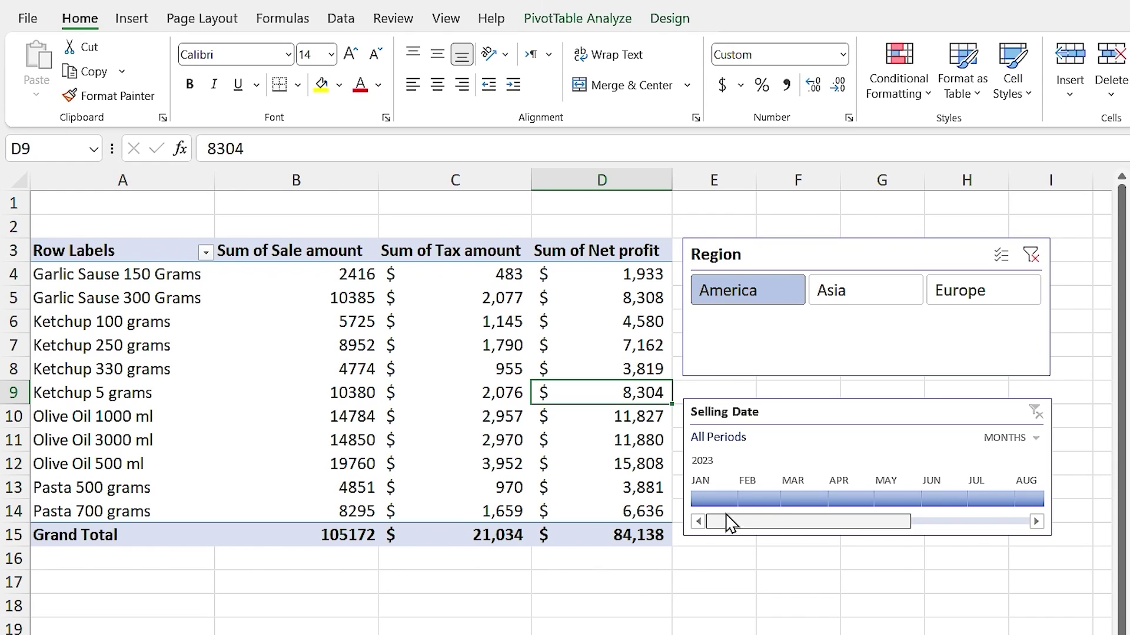
{"action": "left_click", "coordinate": [752, 497]}
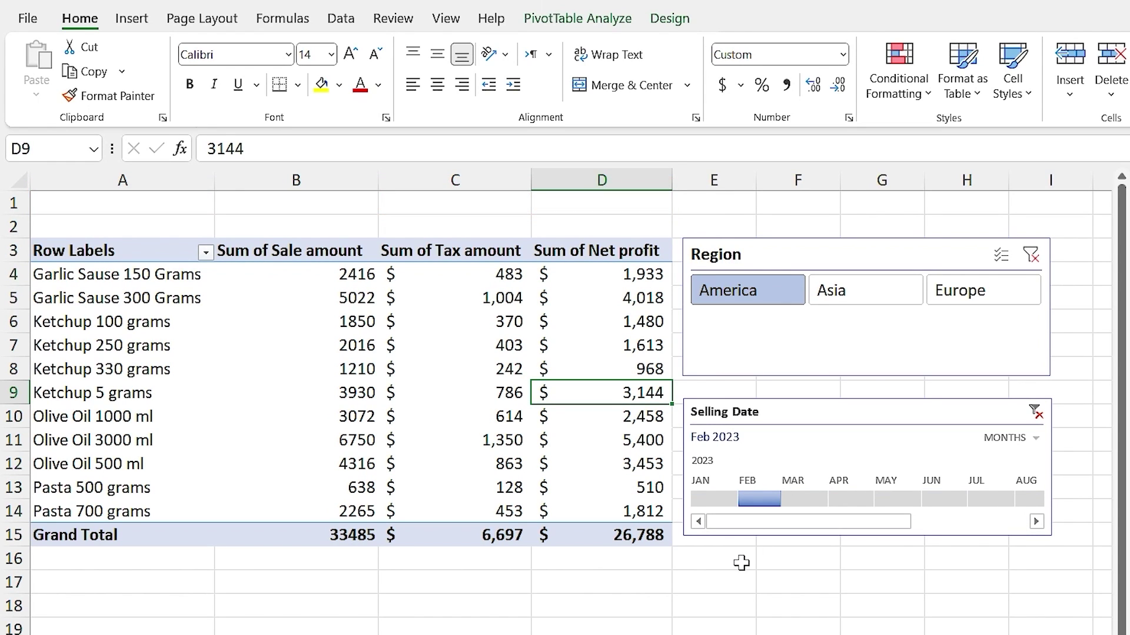
- Switch the Selling Date timeline to days, select January 2, 2023, and change the selected period to January 3–8, 2023
{"action": "left_click", "coordinate": [1035, 441]}
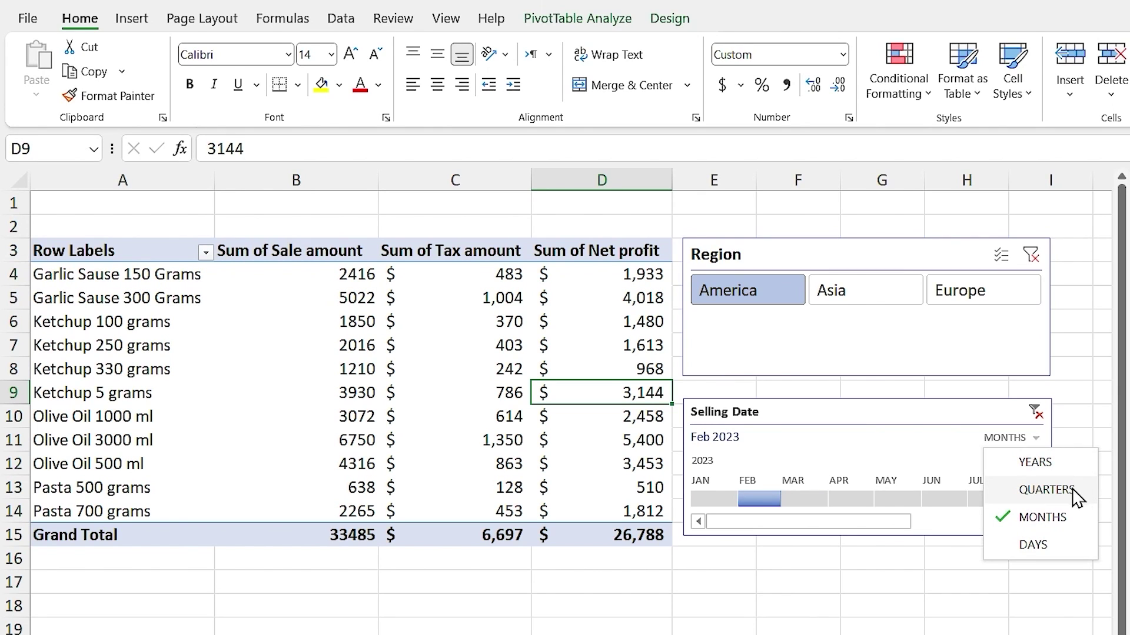
{"action": "left_click", "coordinate": [1036, 550]}
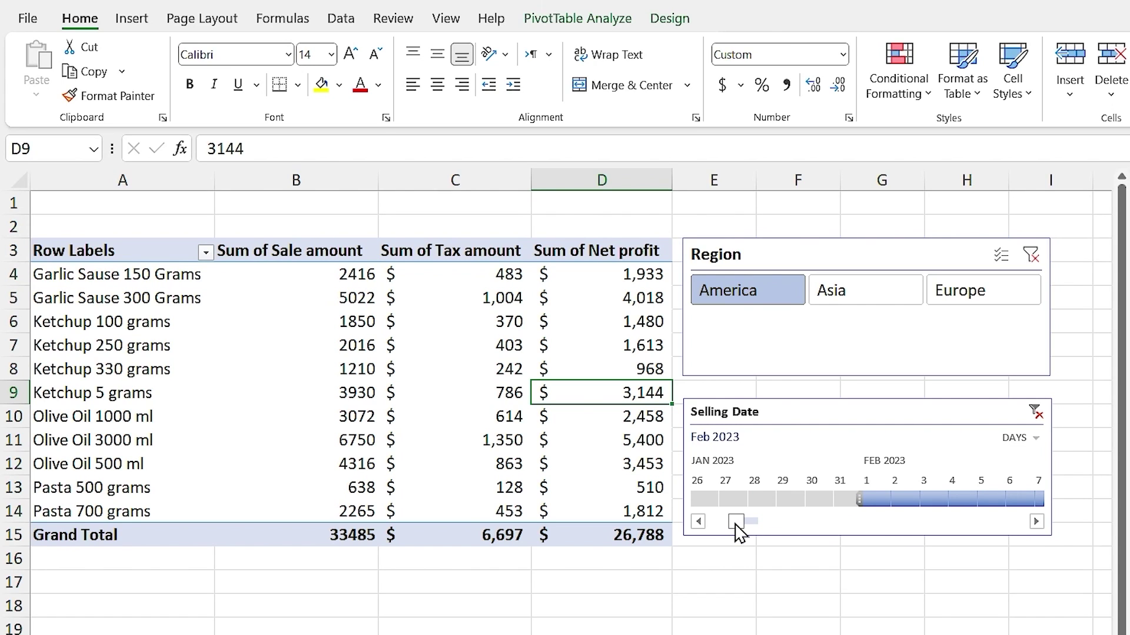
{"action": "left_click_drag", "start_coordinate": [736, 522], "coordinate": [709, 523]}
{"action": "left_click", "coordinate": [733, 501]}
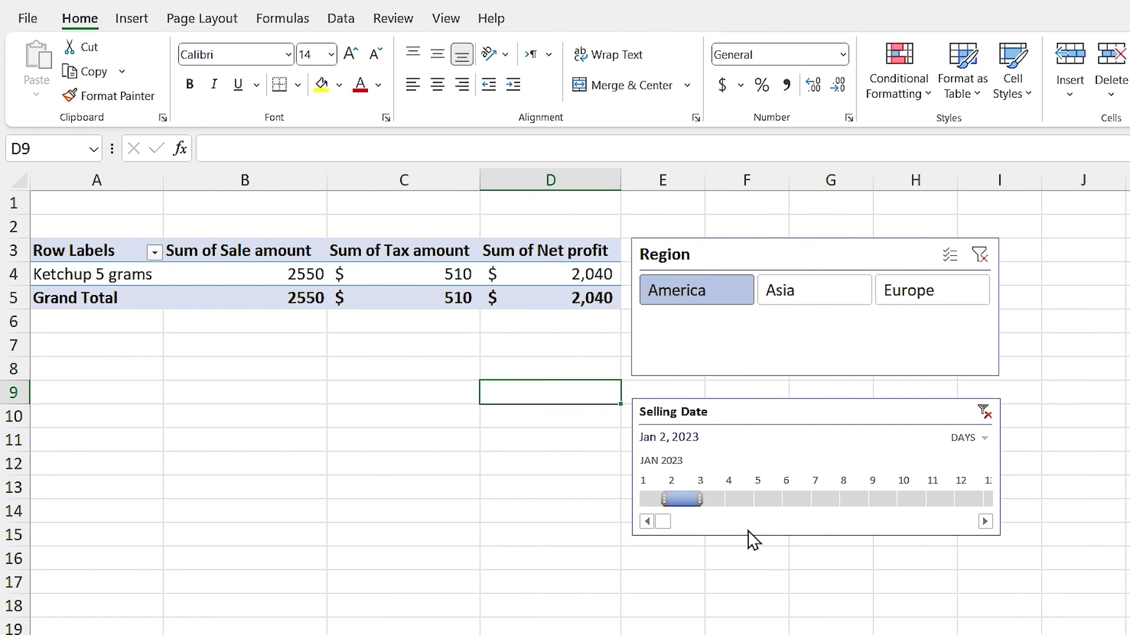
{"action": "left_click_drag", "start_coordinate": [703, 499], "coordinate": [853, 498]}
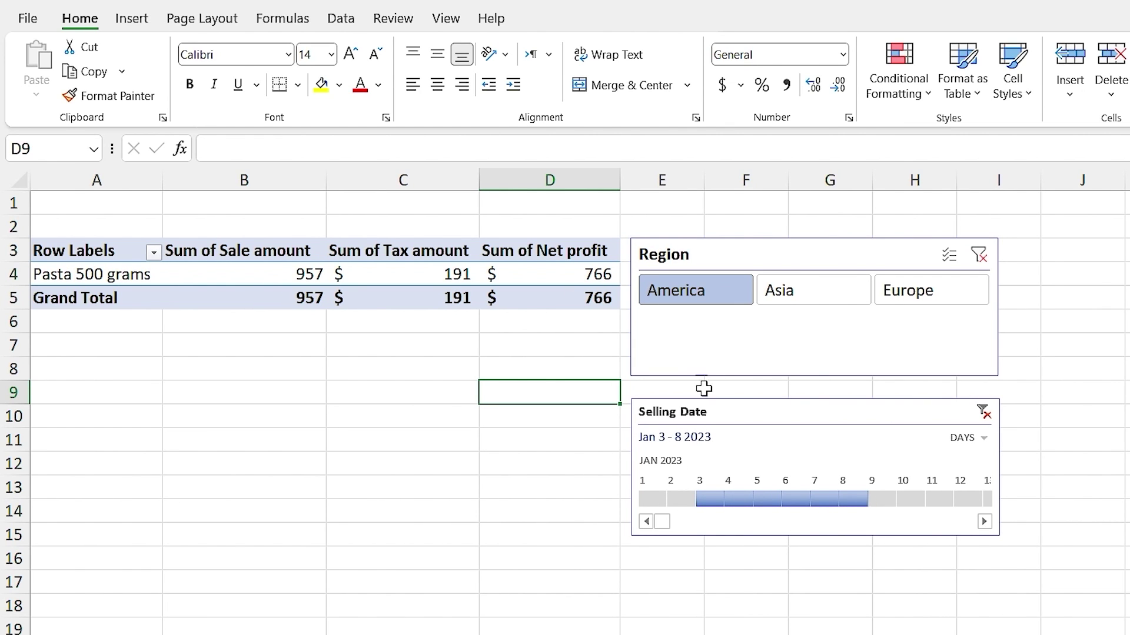
- Delete the Region slicer and the Selling Date timeline together
{"action": "left_click", "coordinate": [715, 356]}
{"action": "left_click", "coordinate": [739, 418], "text": "ctrl"}
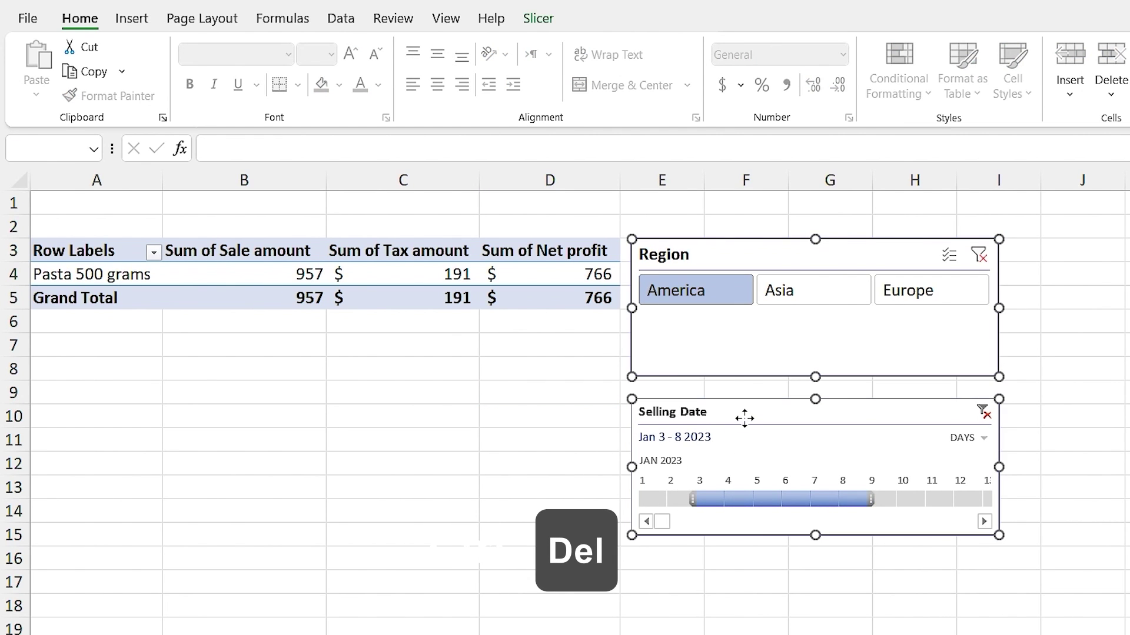
{"action": "key", "text": "Delete"}
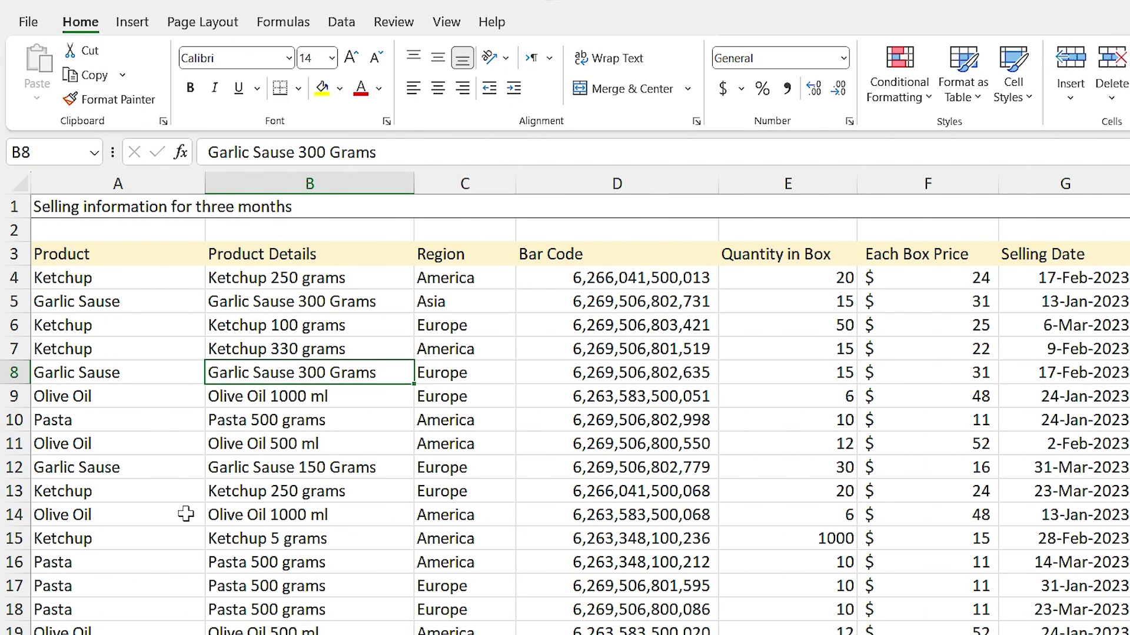
- Add a record in row 82 of the source data: Honey, Honey 500 grams, America, bar code 6,269,506,801,908, 10, $11, 5-Jan-2023
{"action": "left_click", "coordinate": [84, 467]}
{"action": "key", "text": "ctrl+Down"}
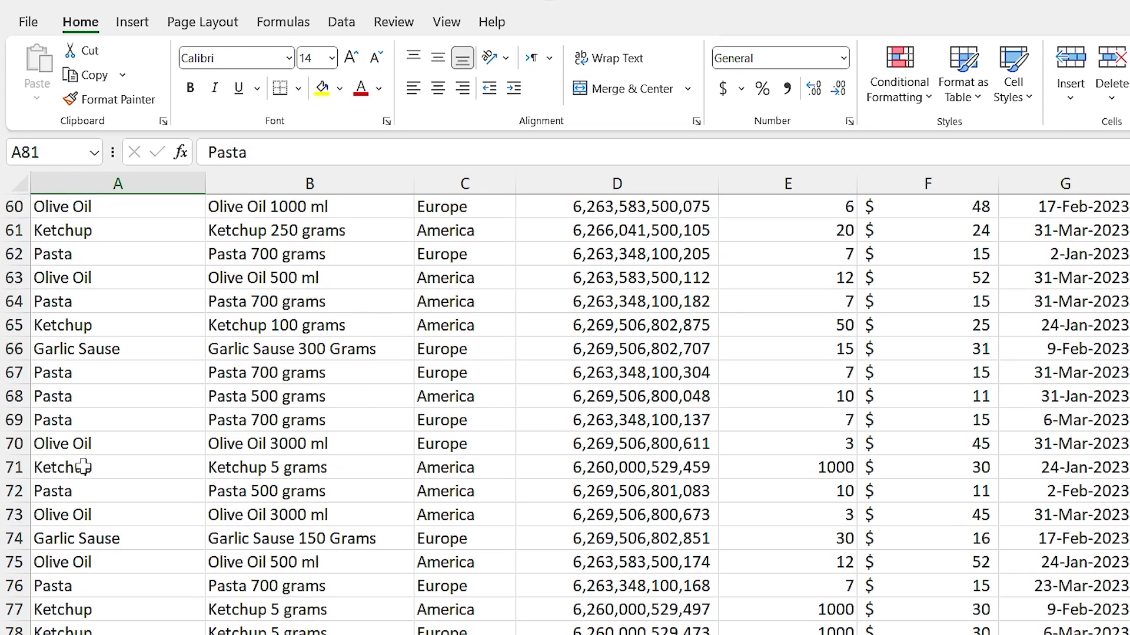
{"action": "key", "text": "Down"}
{"action": "key", "text": "Right"}
{"action": "key", "text": "Right"}
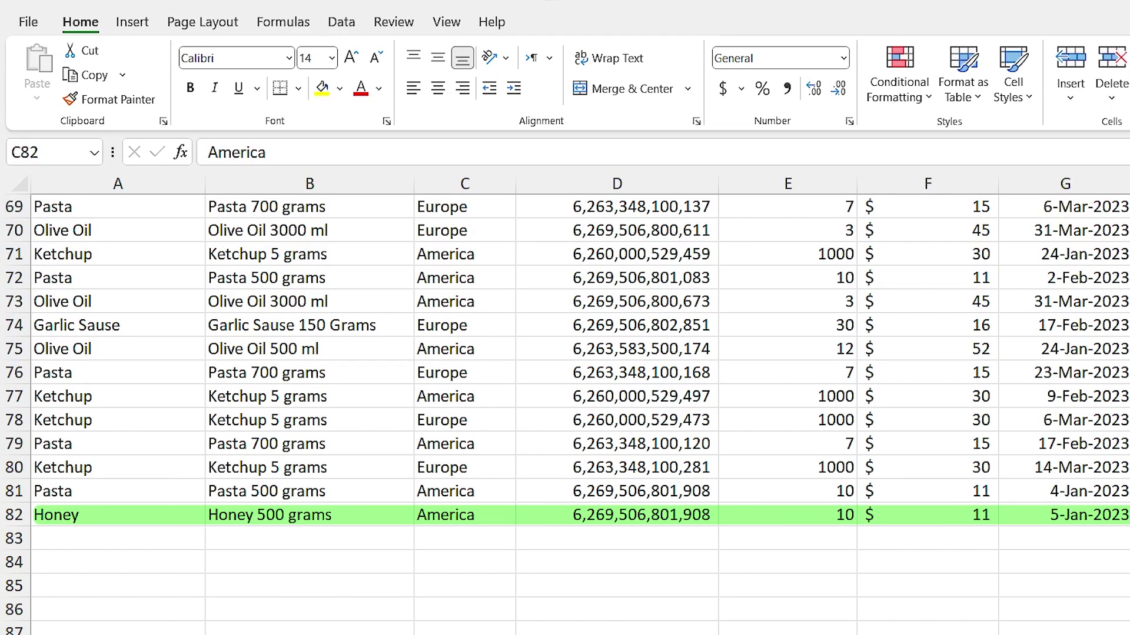
- Return to the pivot table sheet and refresh the pivot table
{"action": "key", "text": "ctrl+Page_Up"}
{"action": "right_click", "coordinate": [263, 353]}
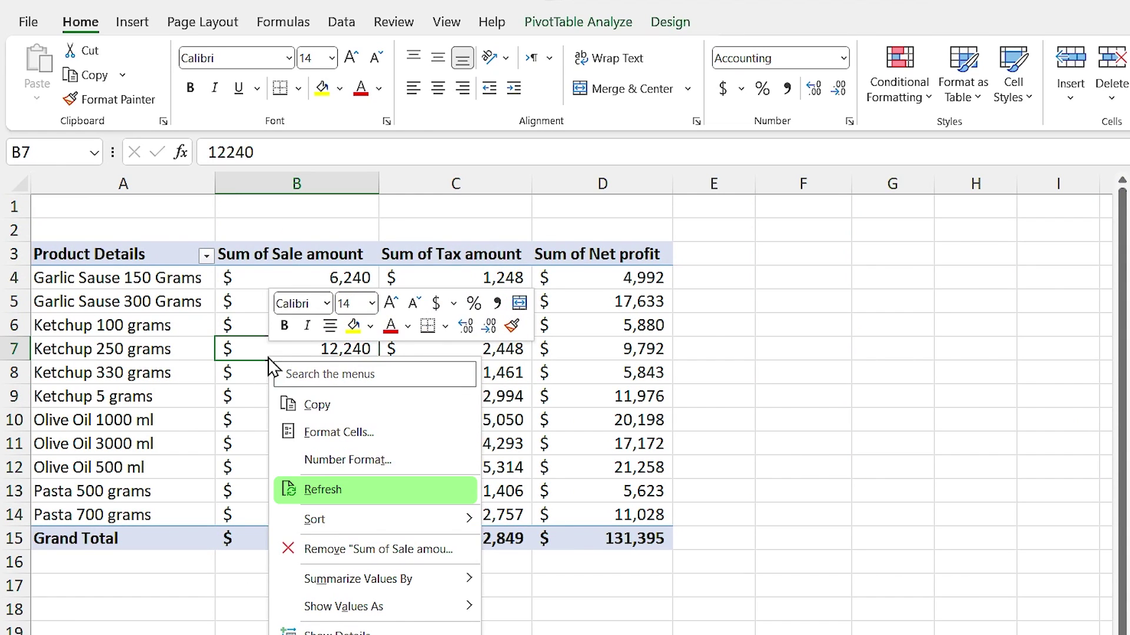
{"action": "left_click", "coordinate": [318, 489]}
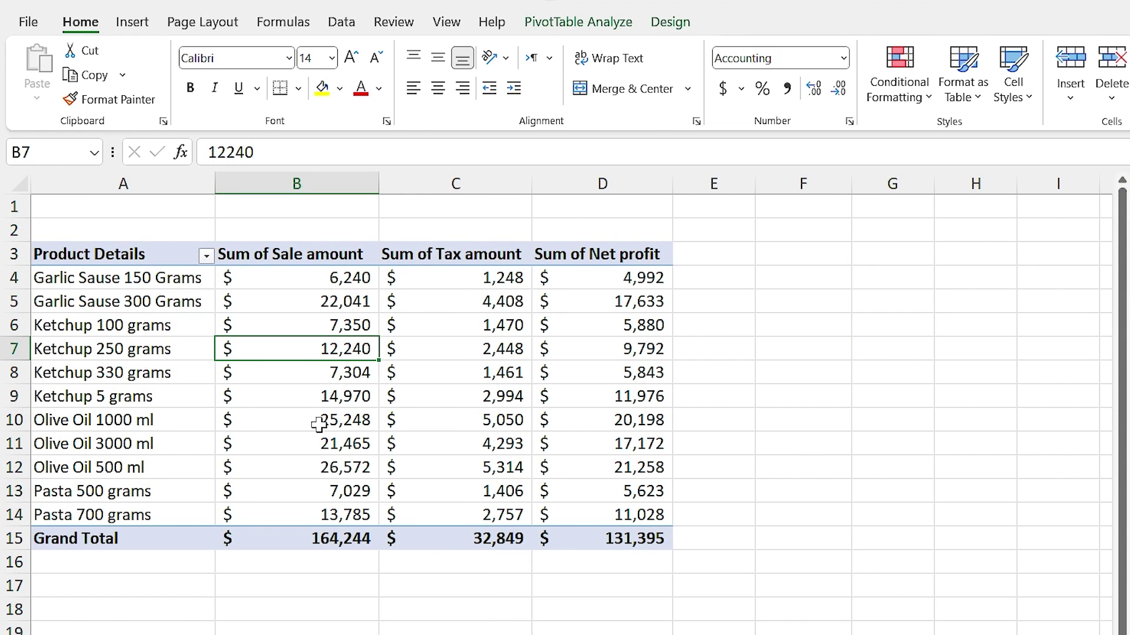
- Open the pivot table's data source settings and check how far down the source list the range reaches
{"action": "mouse_move", "coordinate": [318, 425]}
{"action": "left_click", "coordinate": [595, 22]}
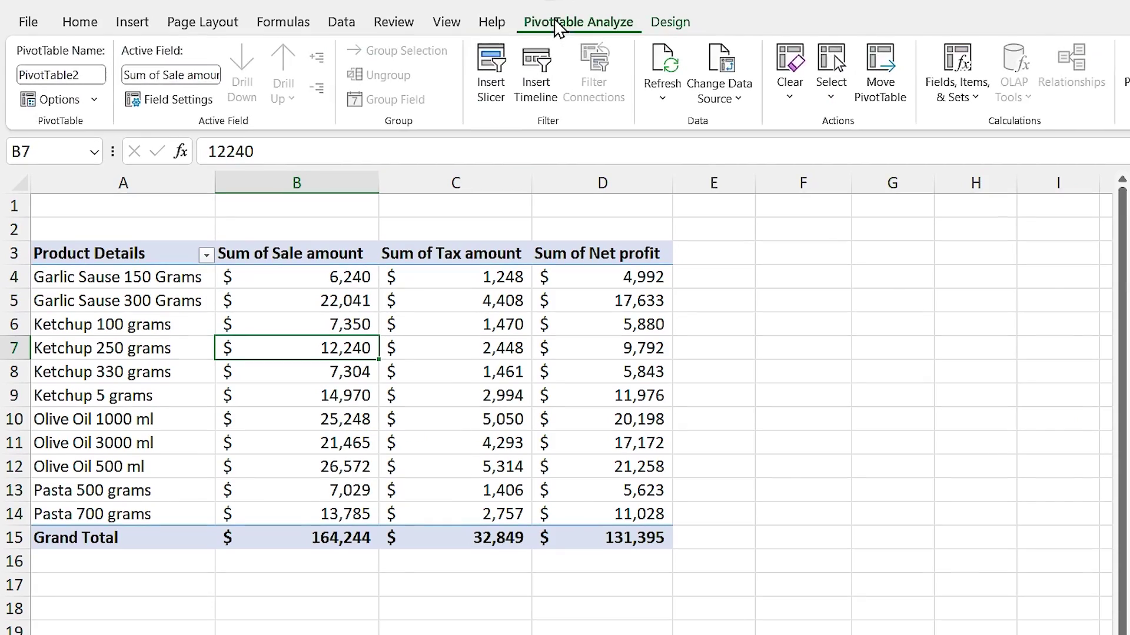
{"action": "left_click", "coordinate": [725, 66]}
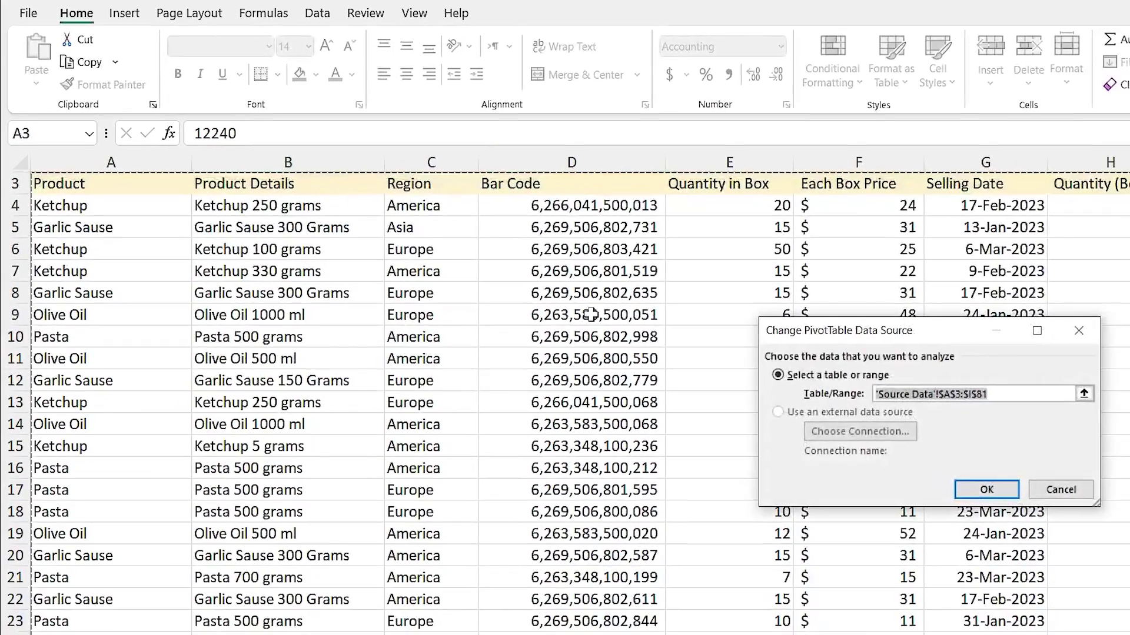
{"action": "scroll", "coordinate": [562, 336], "scroll_direction": "down", "scroll_amount": 8}
{"action": "scroll", "coordinate": [562, 337], "scroll_direction": "down", "scroll_amount": 15}
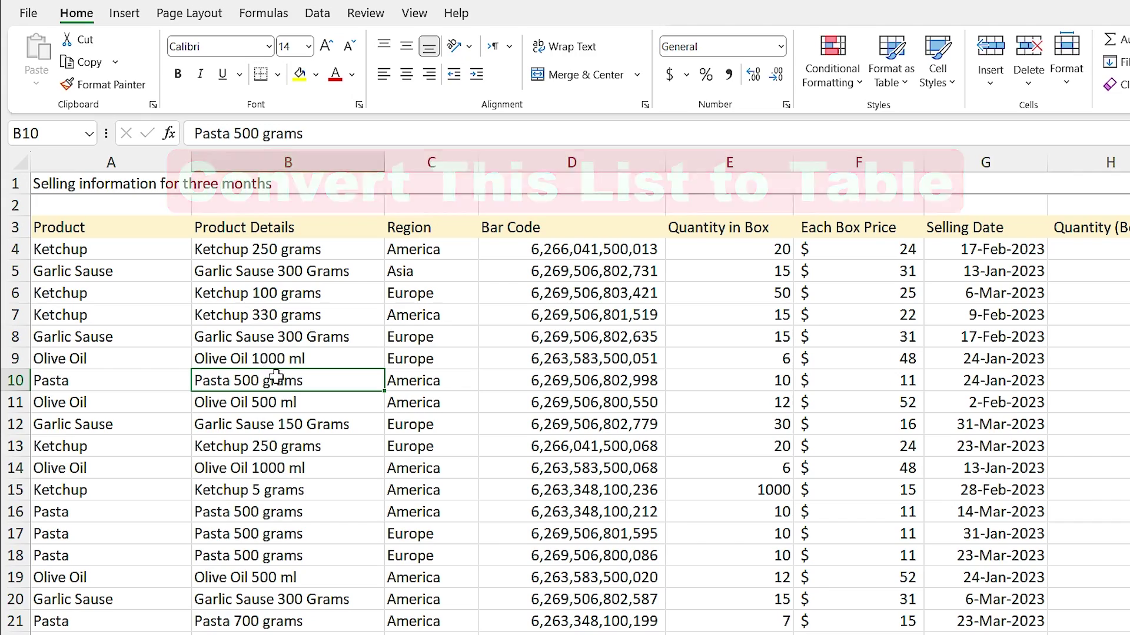
- Convert the source data list in A3:I81 into a table with headers
{"action": "key", "text": "ctrl+t"}
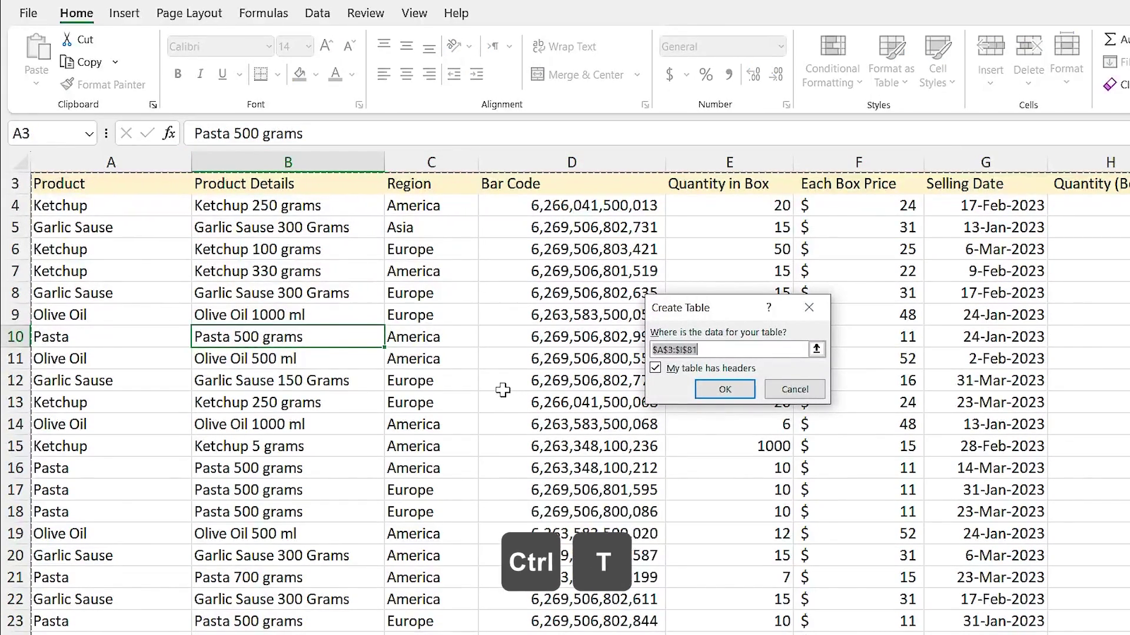
{"action": "scroll", "coordinate": [501, 391], "scroll_direction": "down", "scroll_amount": 18}
{"action": "scroll", "coordinate": [496, 391], "scroll_direction": "down", "scroll_amount": 5}
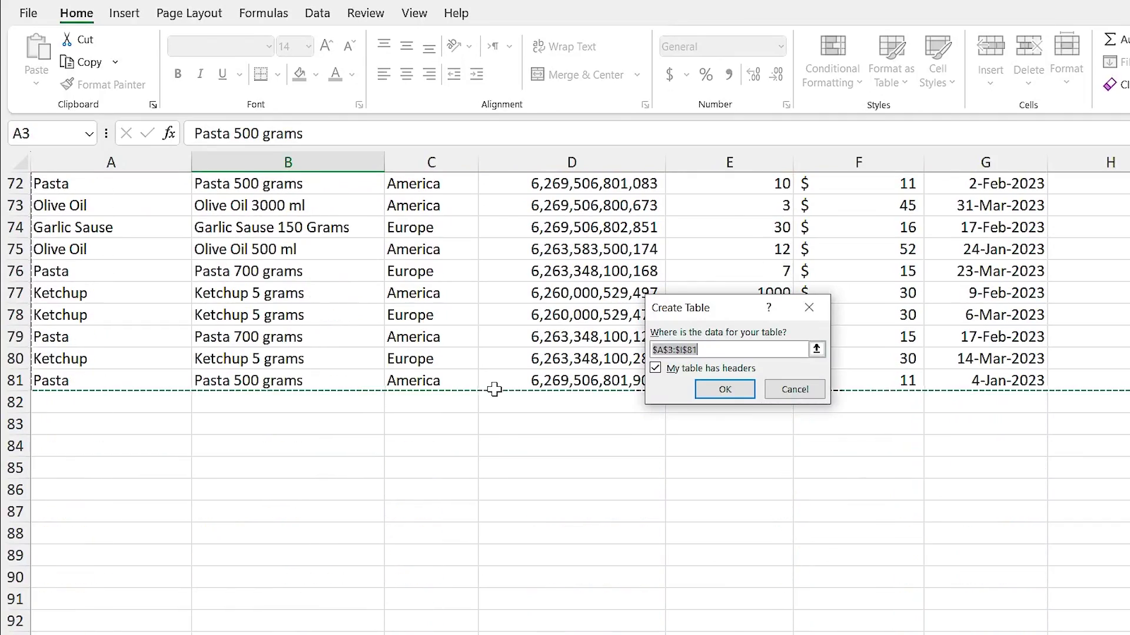
{"action": "left_click", "coordinate": [735, 390]}
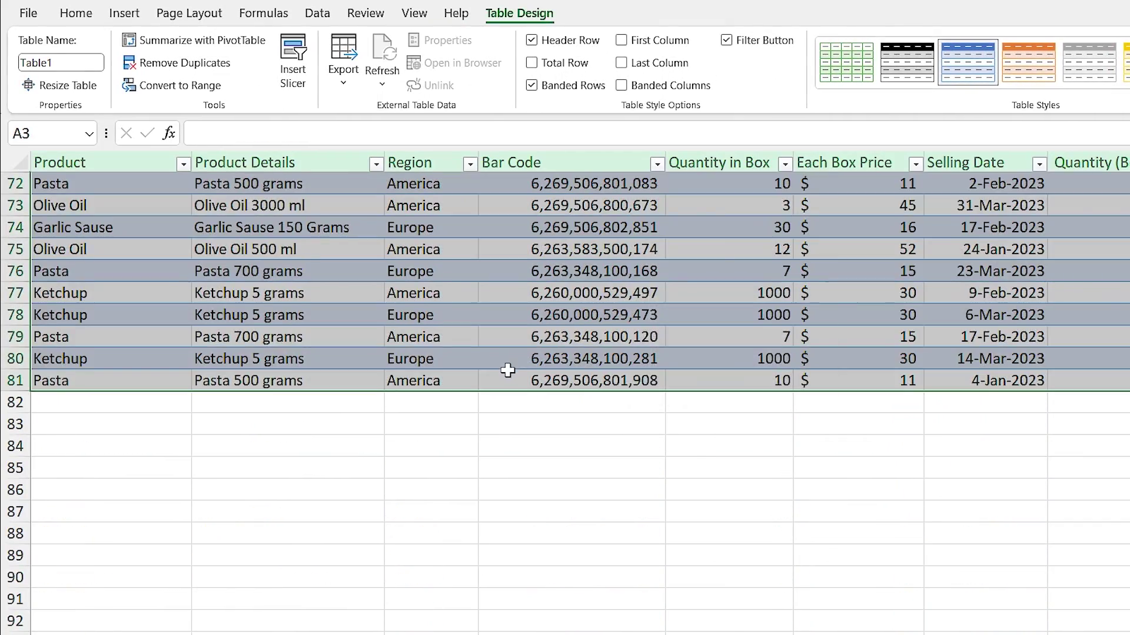
- Apply the first plain, unshaded style of the Light group to the new source data table
{"action": "scroll", "coordinate": [507, 371], "scroll_direction": "up", "scroll_amount": 20}
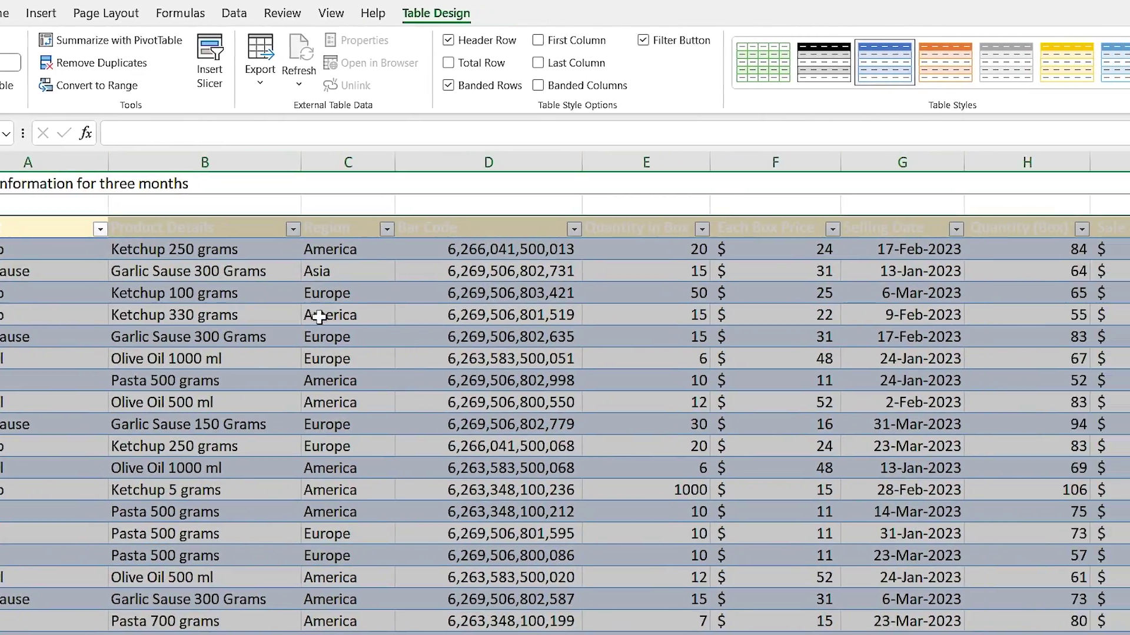
{"action": "left_click", "coordinate": [1081, 80]}
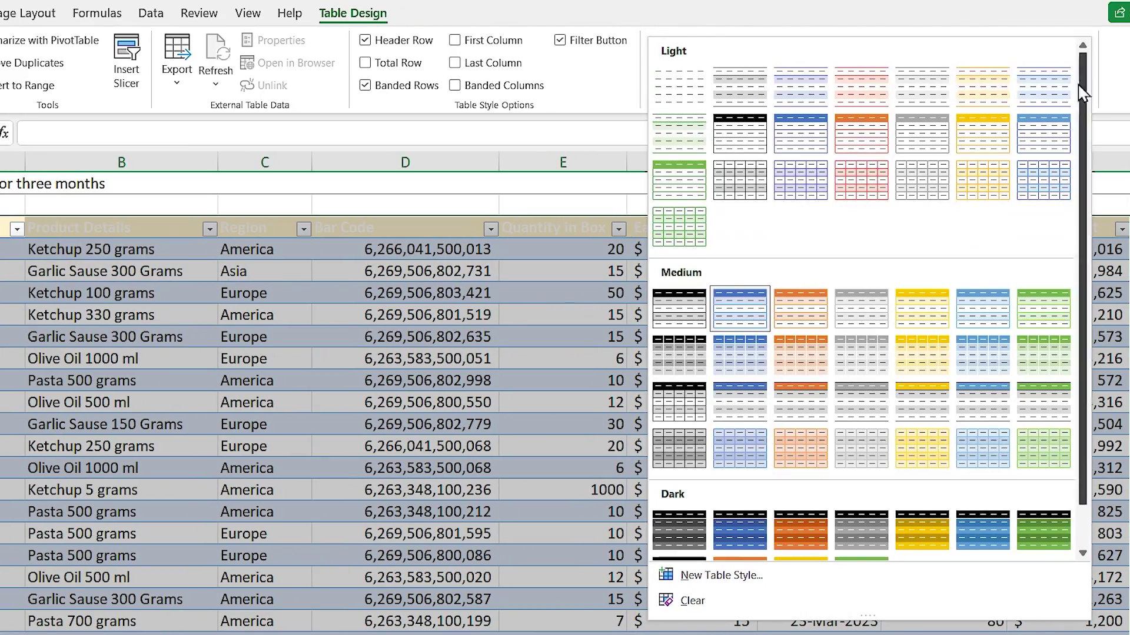
{"action": "left_click", "coordinate": [672, 89]}
{"action": "left_click", "coordinate": [321, 316]}
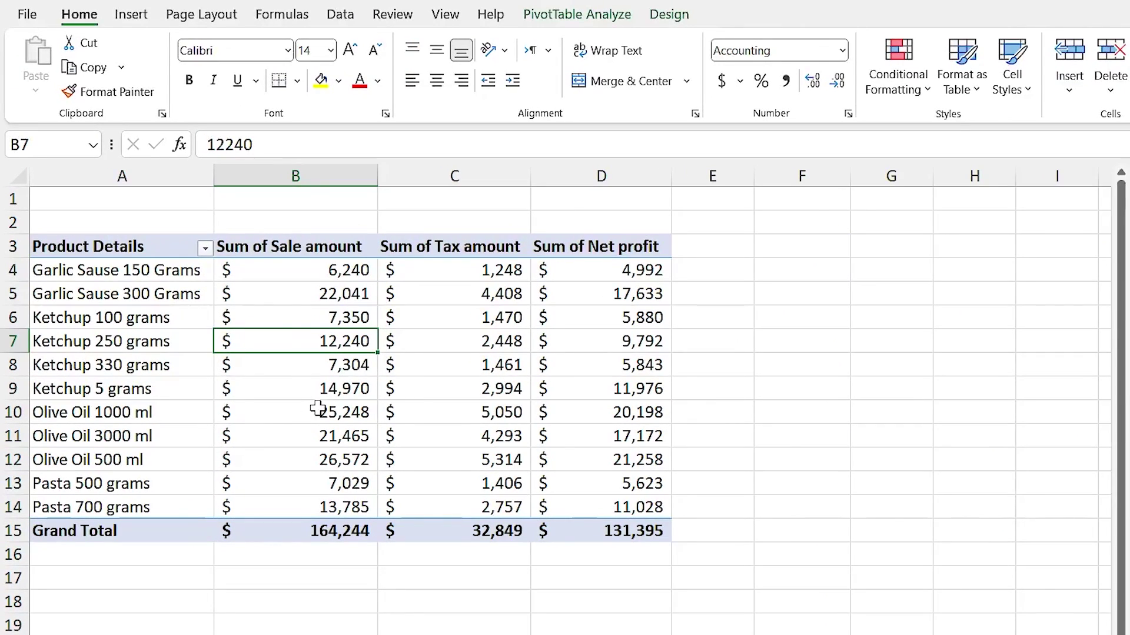
- Change the pivot table's data source to table1
{"action": "left_click", "coordinate": [541, 18]}
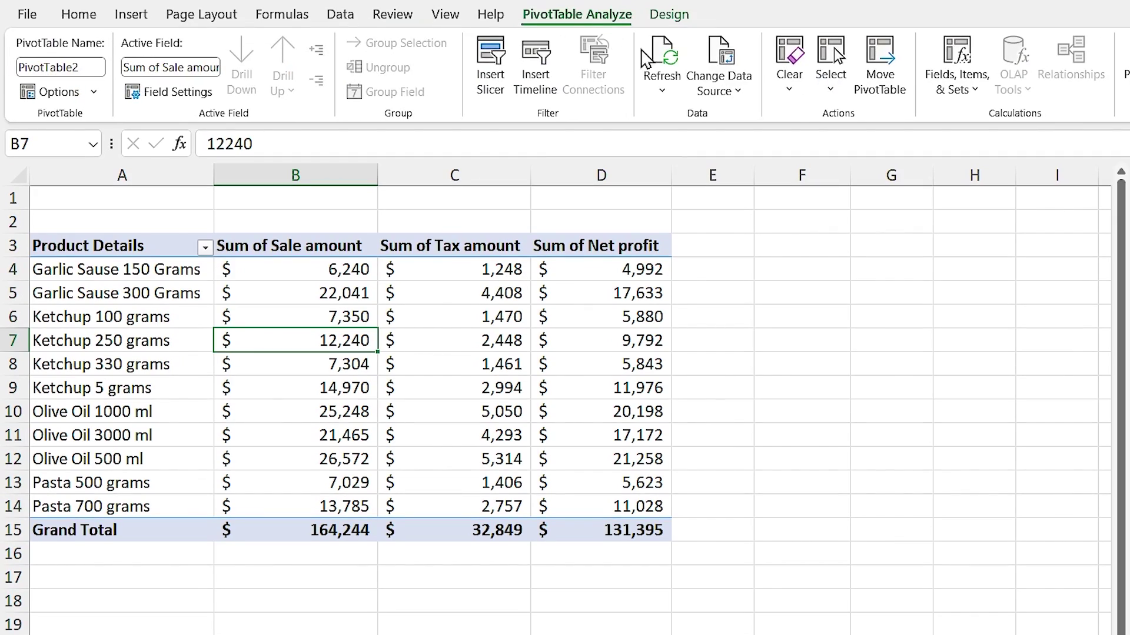
{"action": "left_click", "coordinate": [728, 57]}
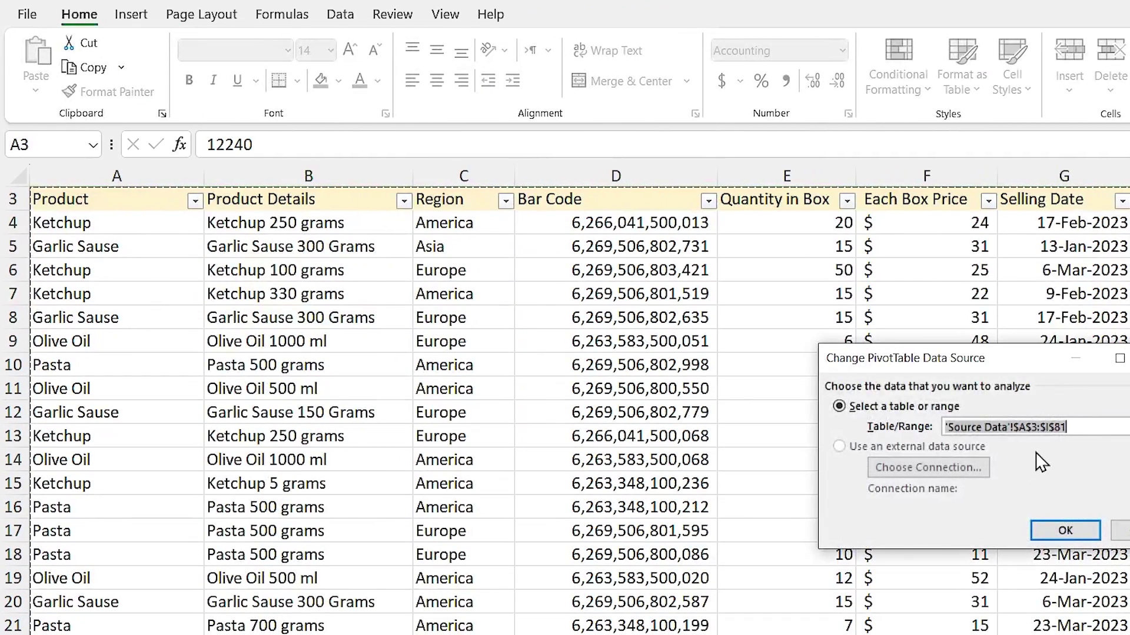
{"action": "left_click_drag", "start_coordinate": [949, 365], "coordinate": [657, 235]}
{"action": "type", "text": "table1"}
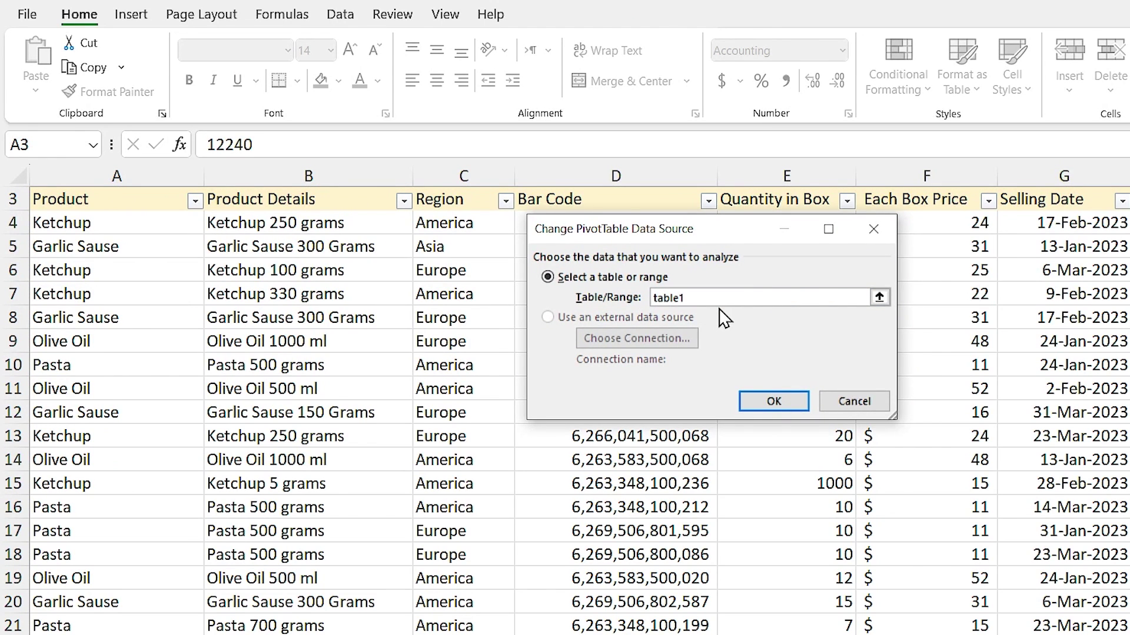
{"action": "left_click", "coordinate": [782, 393]}
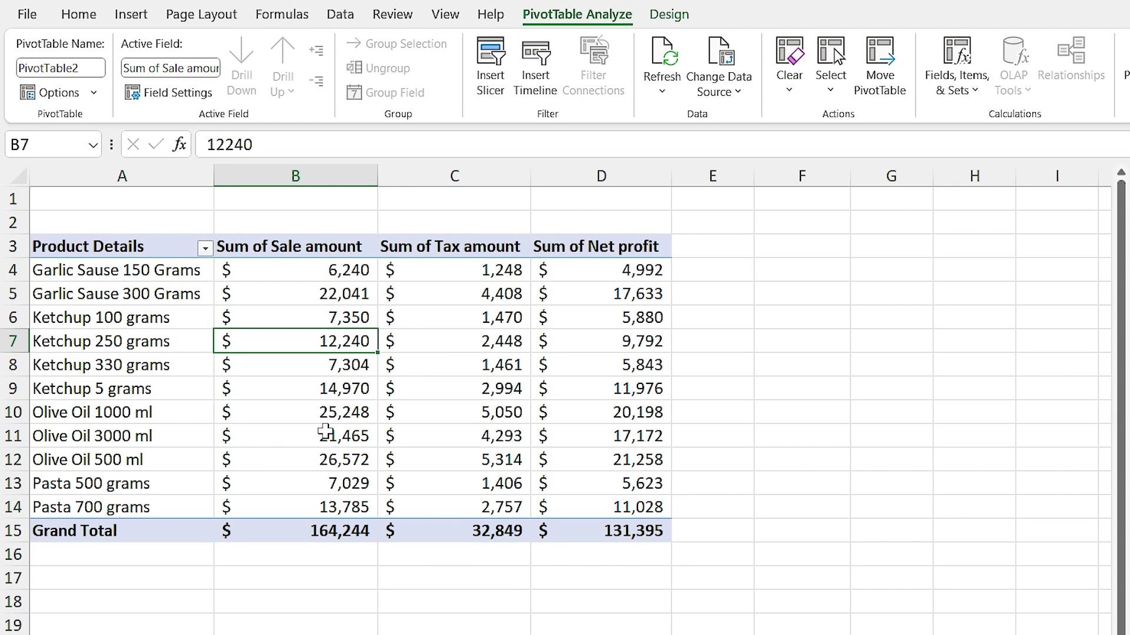
- Append a table record in row 82: Honey, Honey 500 grams, America, bar code 6,269,506,801,908, 10, $11, 5-Jan-2023
{"action": "mouse_move", "coordinate": [324, 432]}
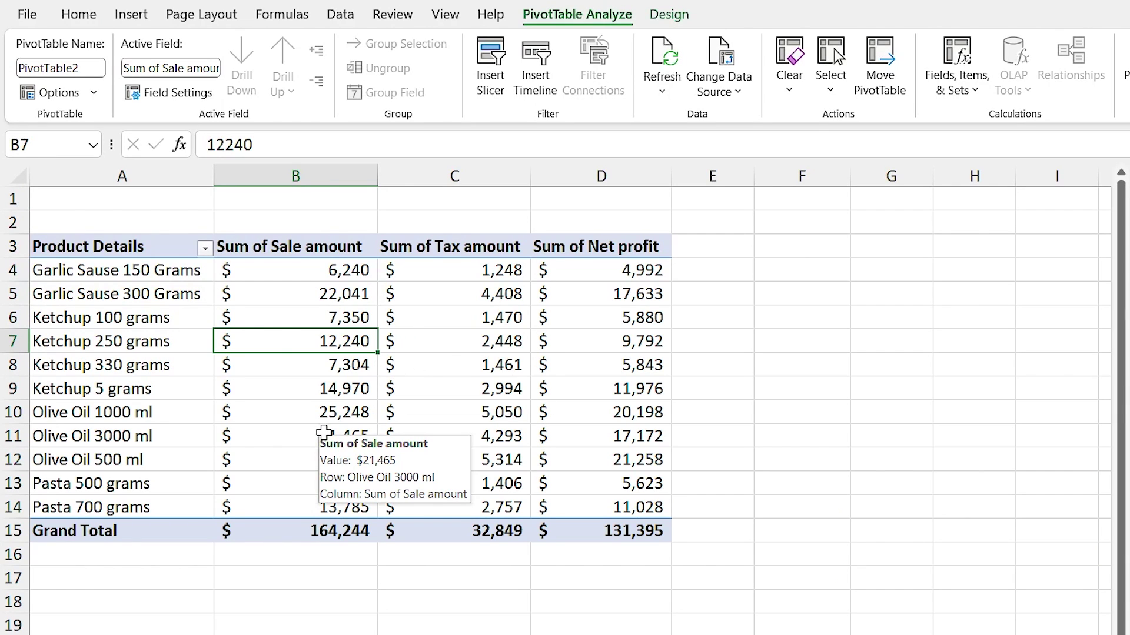
{"action": "mouse_move", "coordinate": [294, 406]}
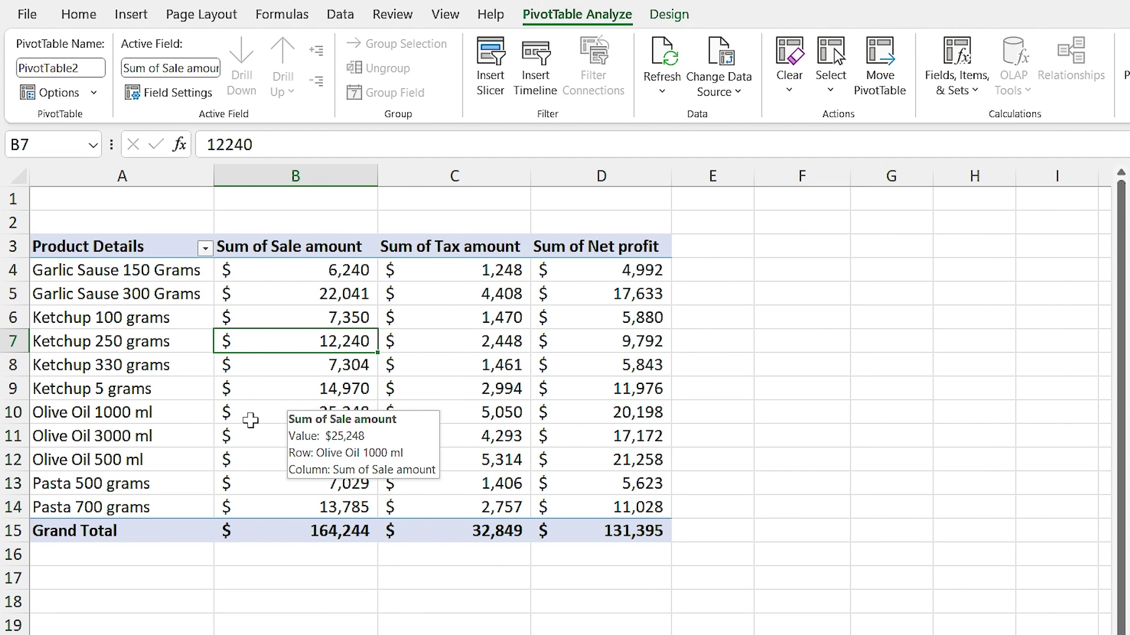
{"action": "key", "text": "ctrl+Page_Up"}
{"action": "type", "text": "Honey\tHoney 500 grams\tAmerica\t6,269,506,801,908\t10\t$ 11\t5-Jan-2023"}
{"action": "left_click", "coordinate": [262, 507]}
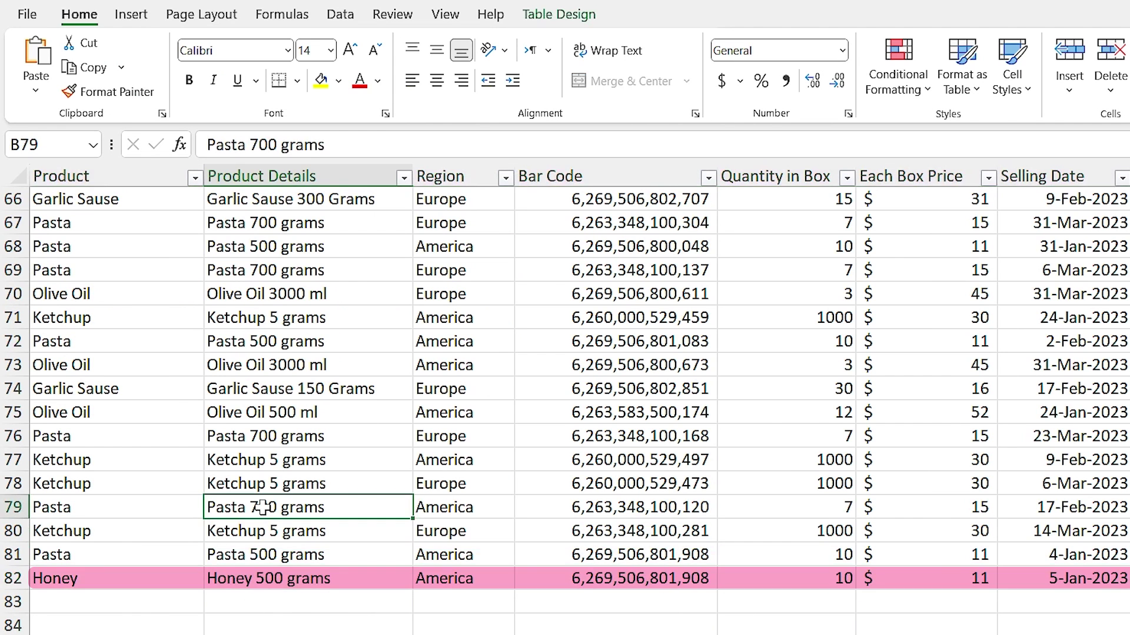
- Refresh the pivot table from the extended source table
{"action": "key", "text": "ctrl+Page_Down"}
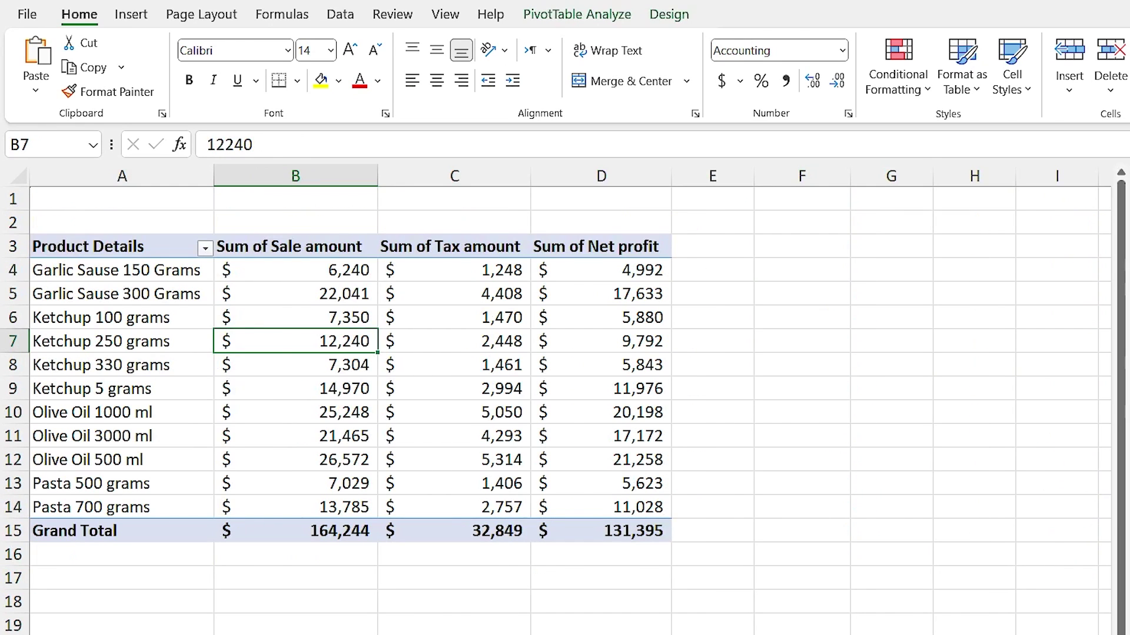
{"action": "right_click", "coordinate": [272, 393]}
{"action": "left_click", "coordinate": [318, 527]}
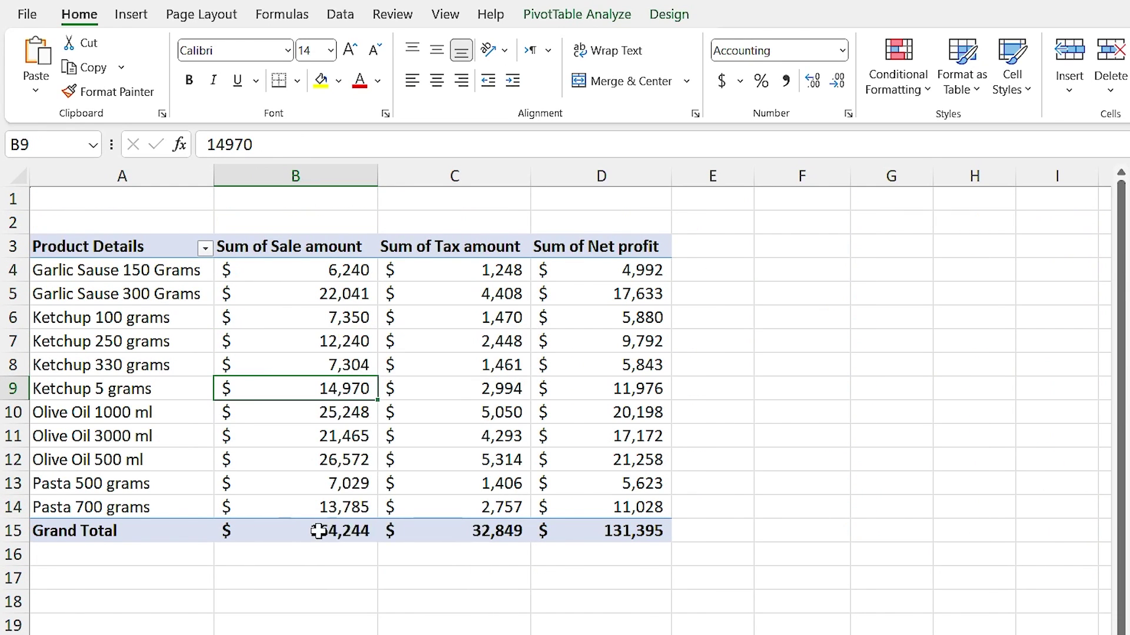